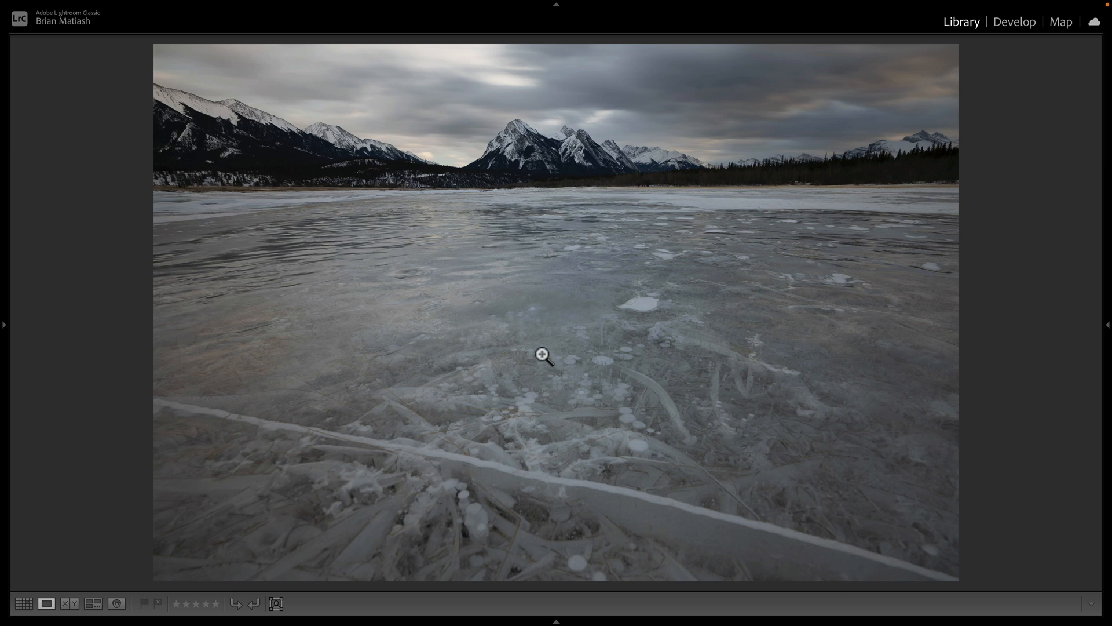
- Examine the sharpness of the foreground ice and the distant mountains at close zoom in the long-exposure photo
{"action": "key", "text": "Right"}
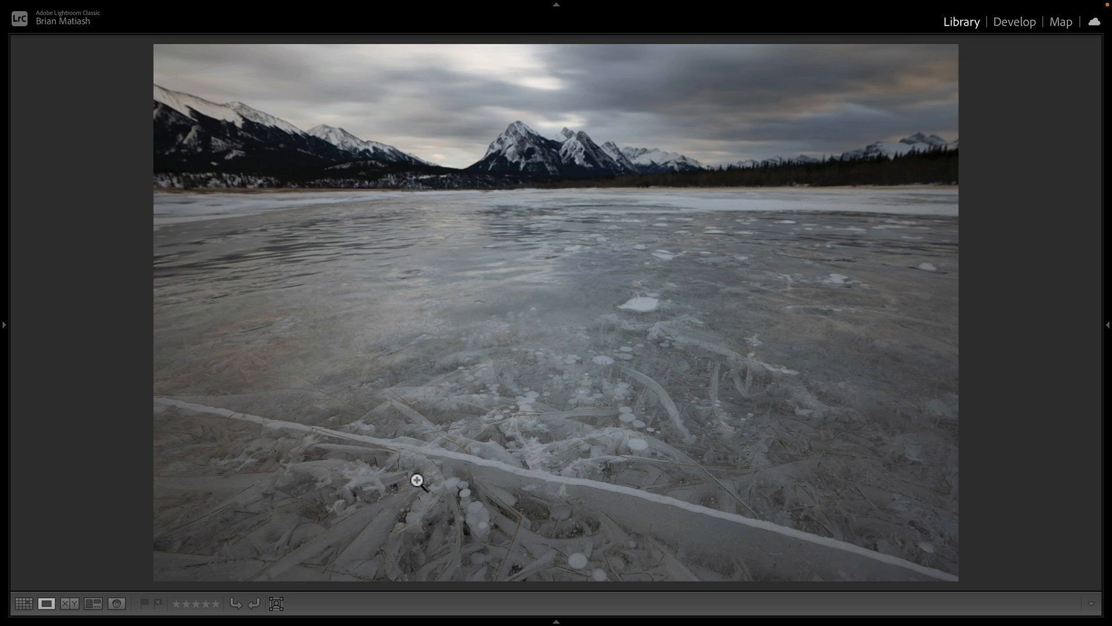
{"action": "left_click", "coordinate": [485, 426]}
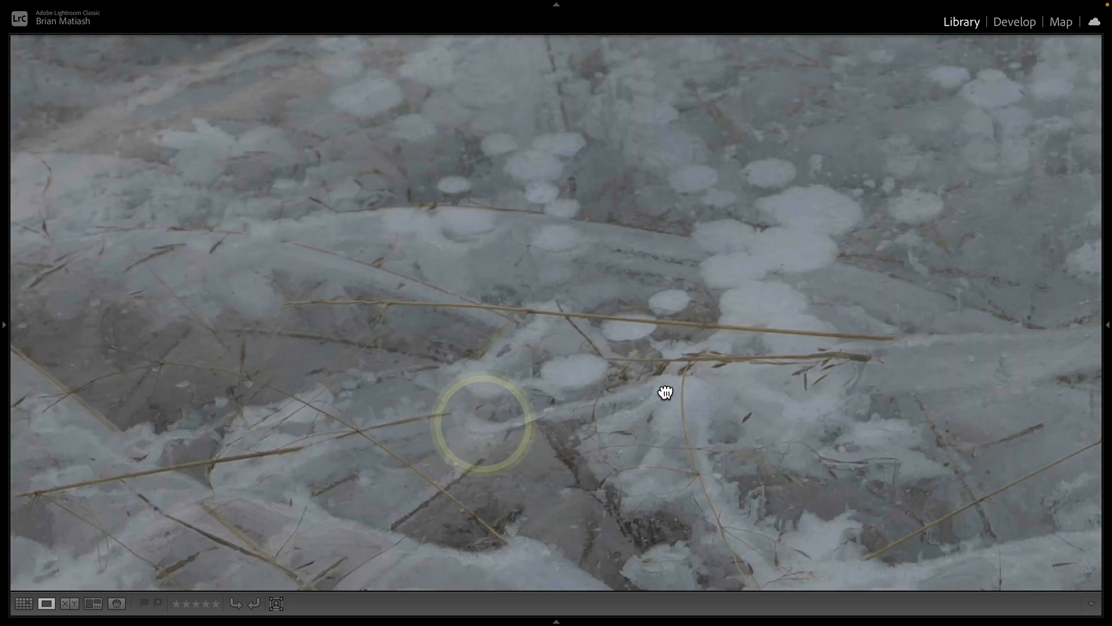
{"action": "left_click_drag", "start_coordinate": [397, 392], "coordinate": [554, 380]}
{"action": "left_click", "coordinate": [556, 377]}
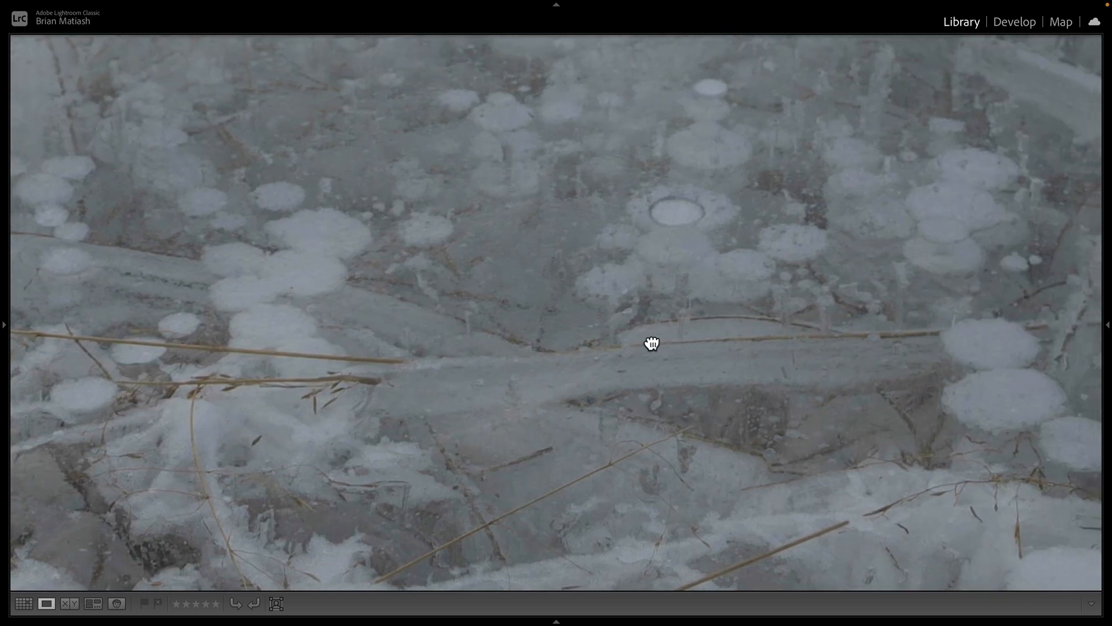
{"action": "left_click", "coordinate": [566, 346]}
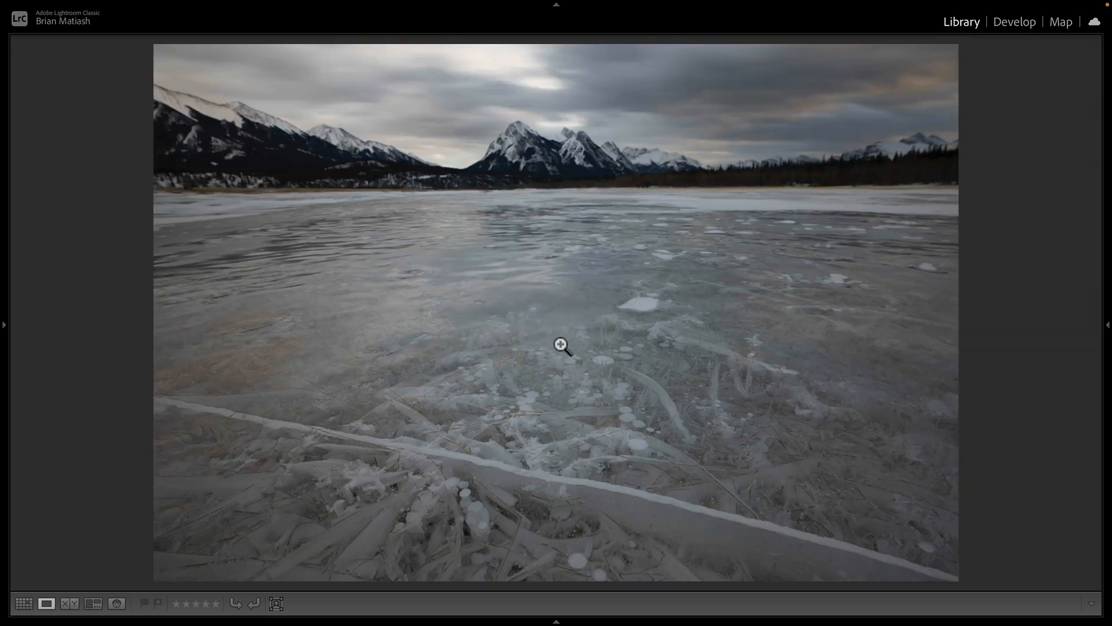
{"action": "left_click", "coordinate": [544, 156]}
{"action": "left_click_drag", "start_coordinate": [545, 157], "coordinate": [475, 293]}
{"action": "left_click", "coordinate": [475, 292]}
- Show the metadata with Keywording collapsed and compare frames 20180116-MAT03461.ARW and 20180116-MAT03462.ARW by alternating between them
{"action": "left_click", "coordinate": [1108, 324]}
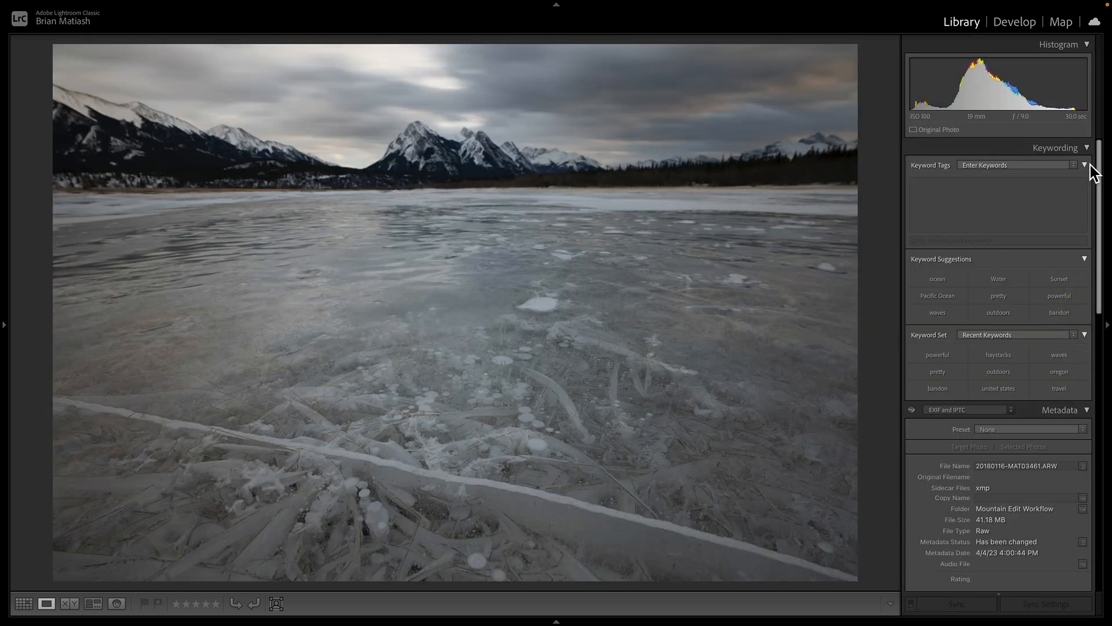
{"action": "left_click", "coordinate": [1086, 149]}
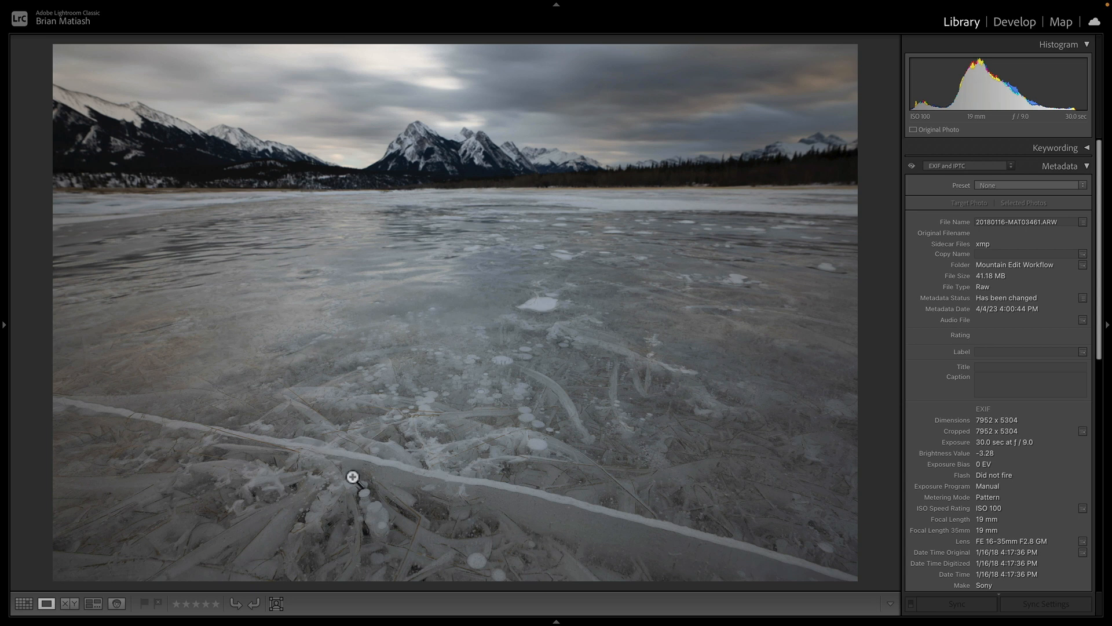
{"action": "key", "text": "Right"}
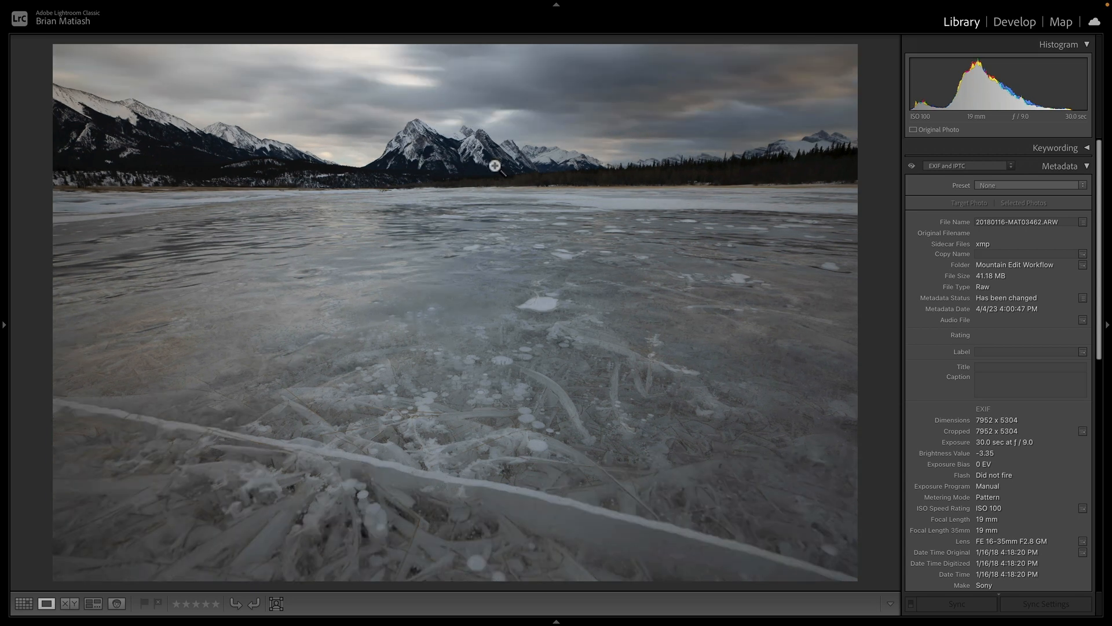
{"action": "key", "text": "Left"}
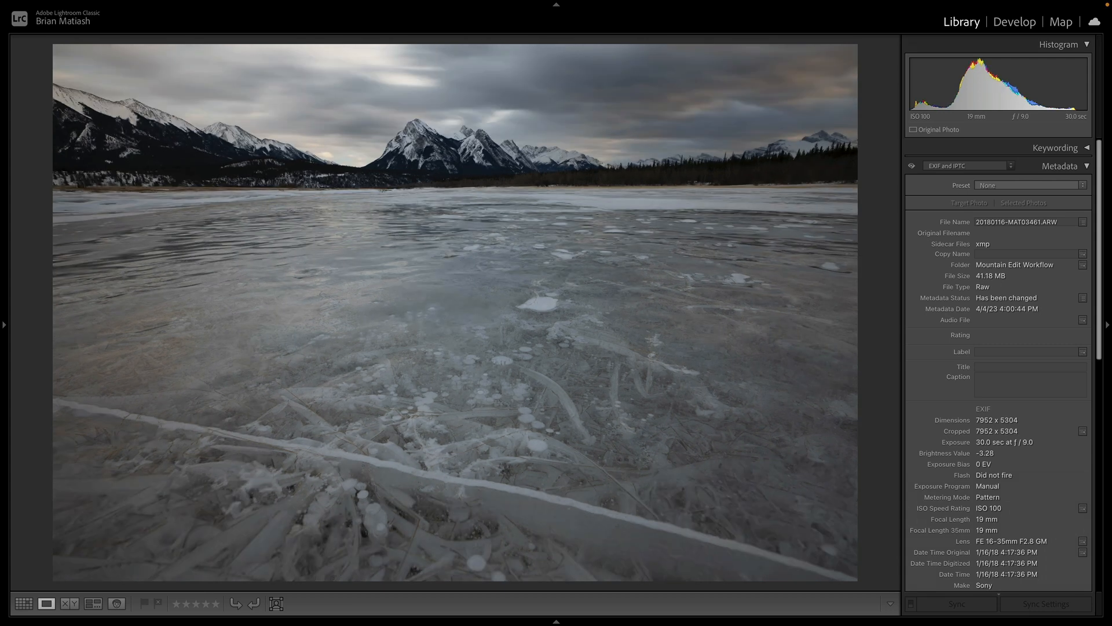
{"action": "key", "text": "Right"}
{"action": "key", "text": "Left"}
{"action": "key", "text": "Right"}
{"action": "key", "text": "Left"}
{"action": "key", "text": "Right"}
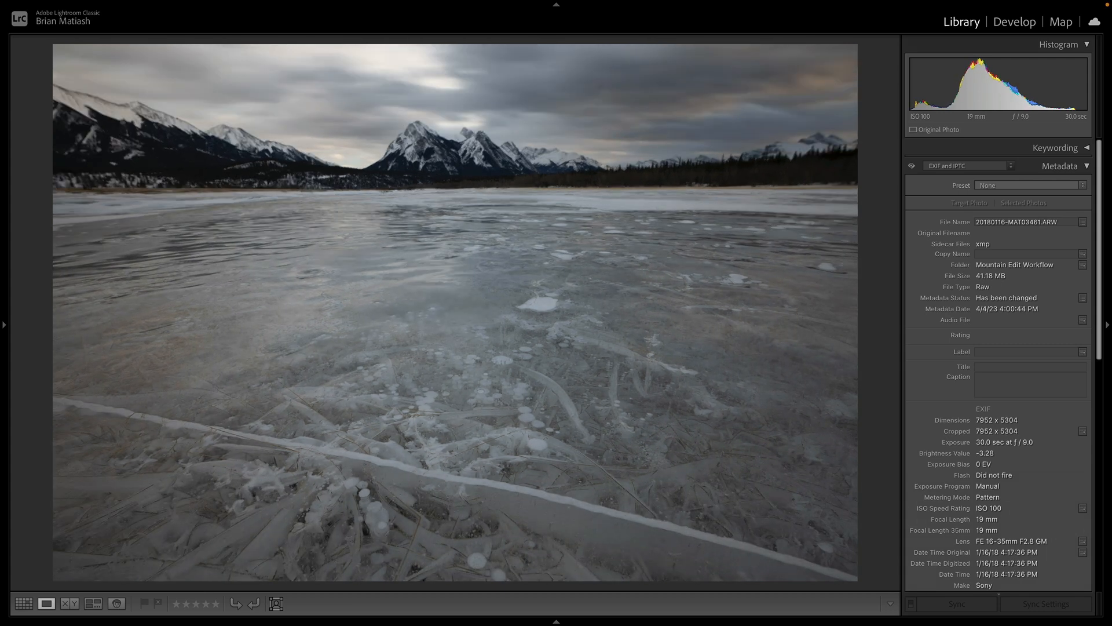
{"action": "key", "text": "Right"}
{"action": "key", "text": "Left"}
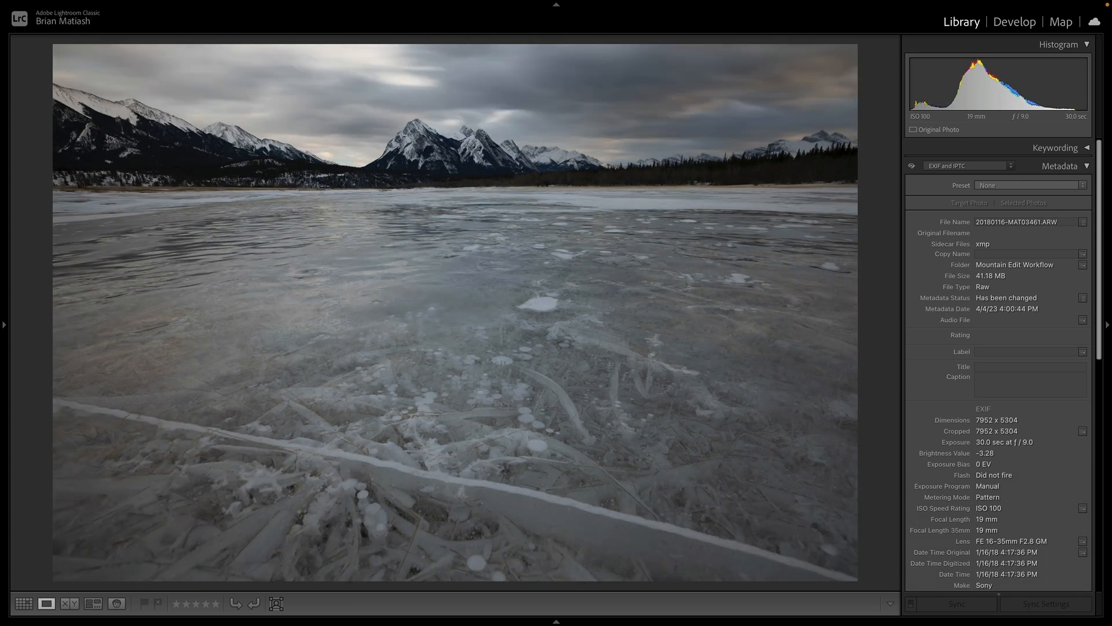
{"action": "key", "text": "Right"}
{"action": "key", "text": "Left"}
{"action": "key", "text": "Right"}
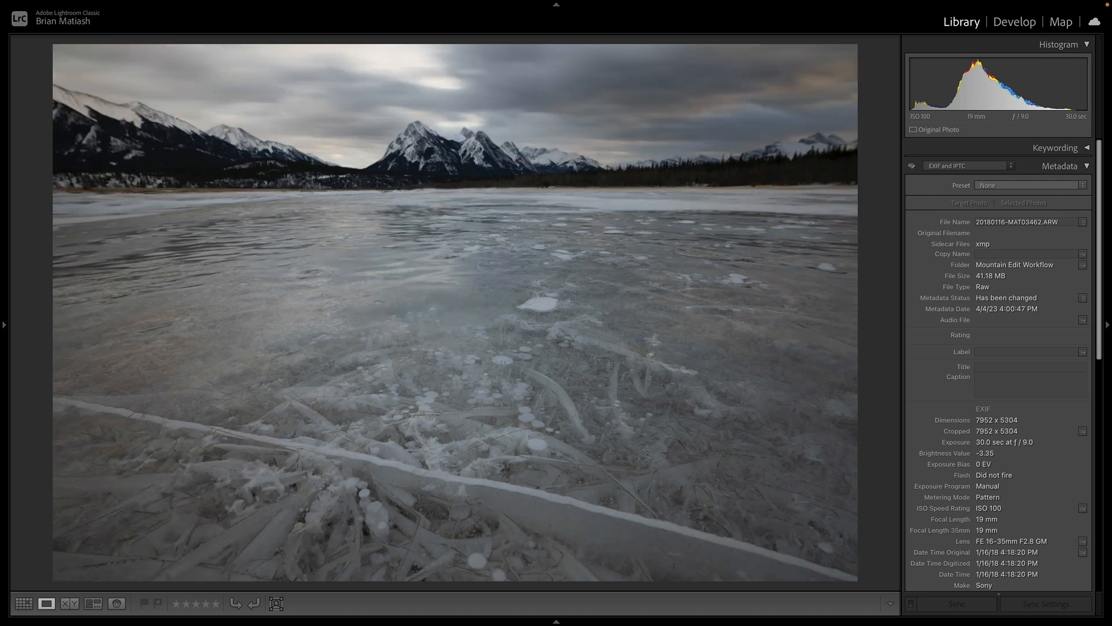
{"action": "key", "text": "Left"}
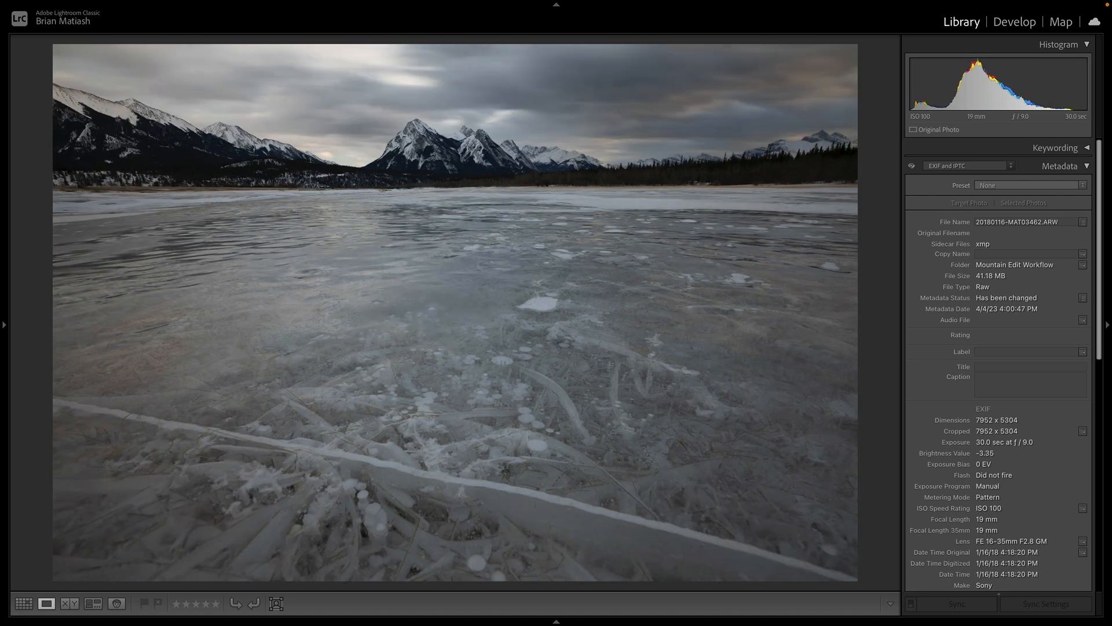
{"action": "key", "text": "Left"}
{"action": "key", "text": "Right"}
{"action": "key", "text": "Left"}
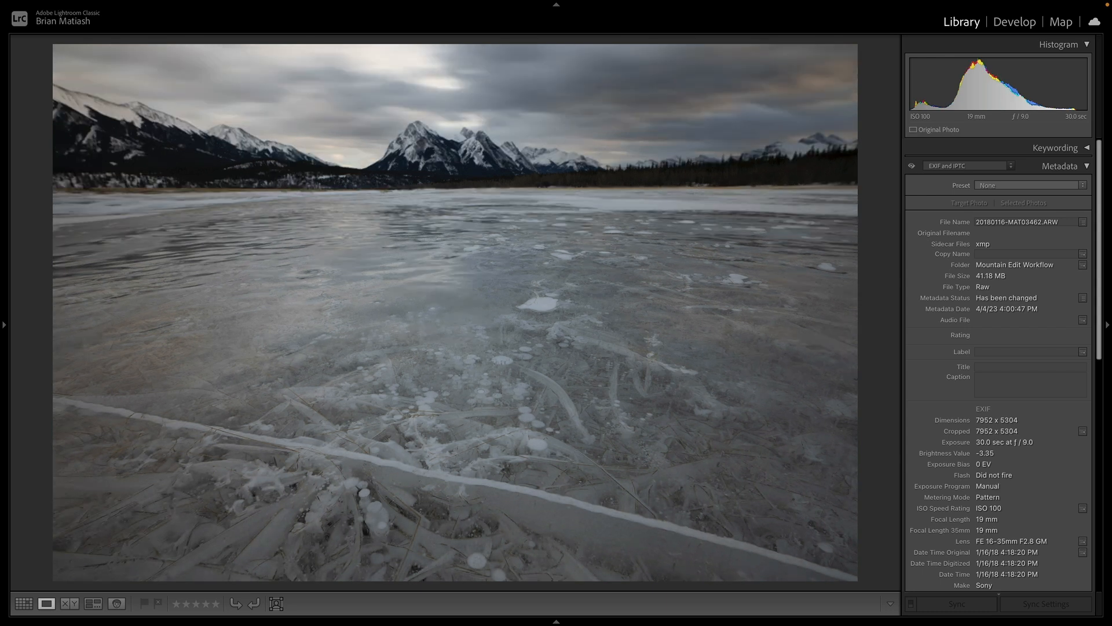
{"action": "key", "text": "Right"}
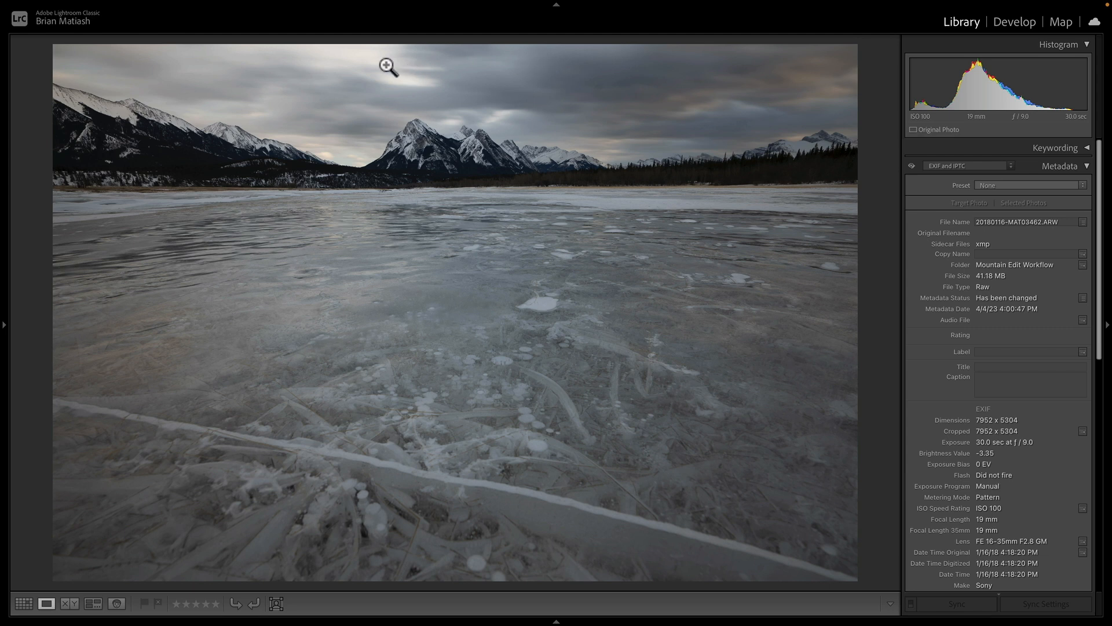
{"action": "key", "text": "Left"}
{"action": "key", "text": "Right"}
{"action": "key", "text": "Left"}
{"action": "key", "text": "Right"}
- Review the two frames side by side in the thumbnail grid and reopen 20180116-MAT03462.ARW in Loupe view
{"action": "key", "text": "g"}
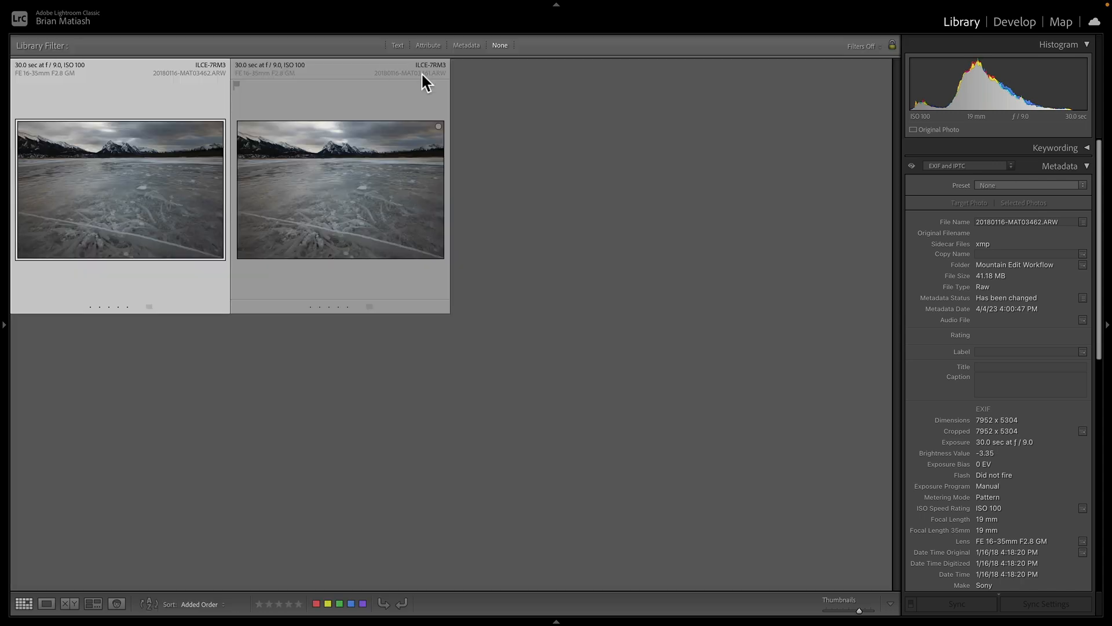
{"action": "left_click", "coordinate": [689, 207]}
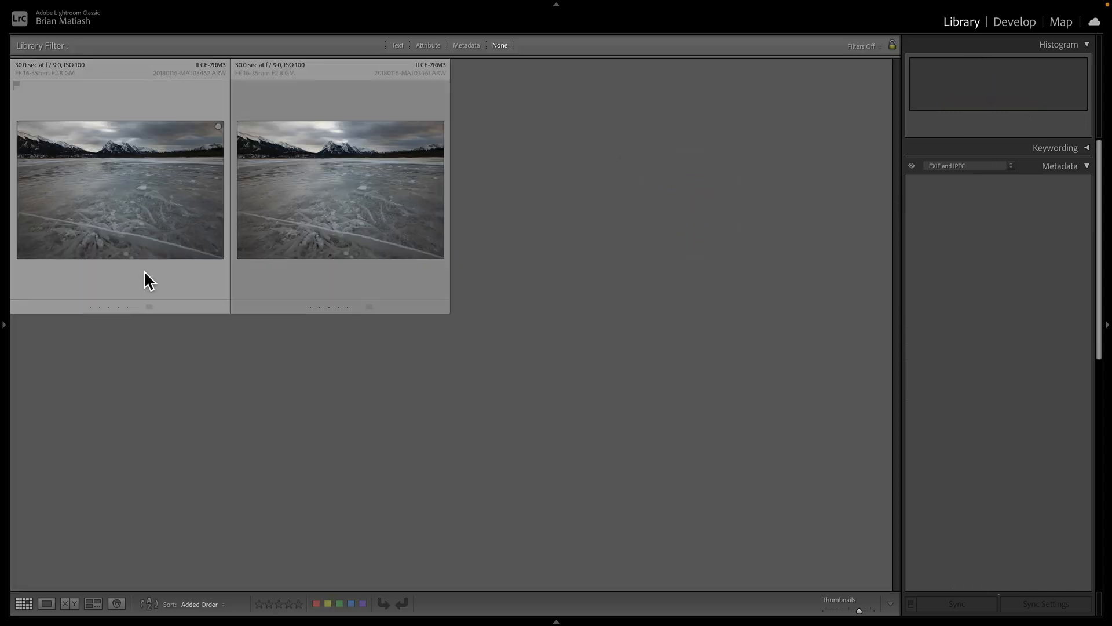
{"action": "left_click", "coordinate": [139, 217]}
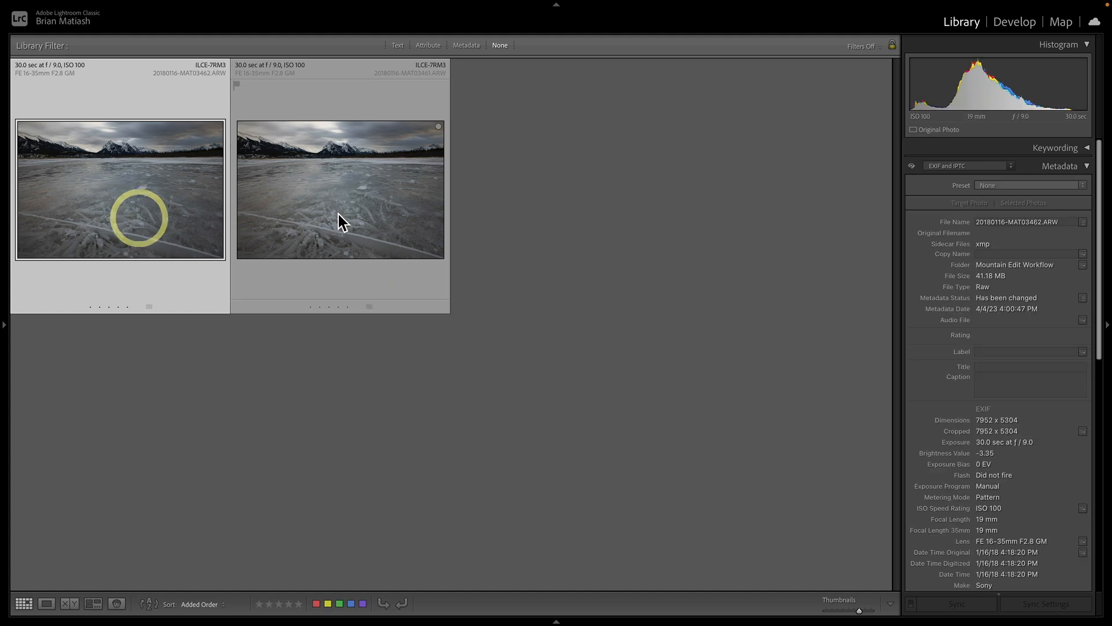
{"action": "left_click", "coordinate": [338, 214], "text": "shift"}
{"action": "left_click", "coordinate": [313, 390]}
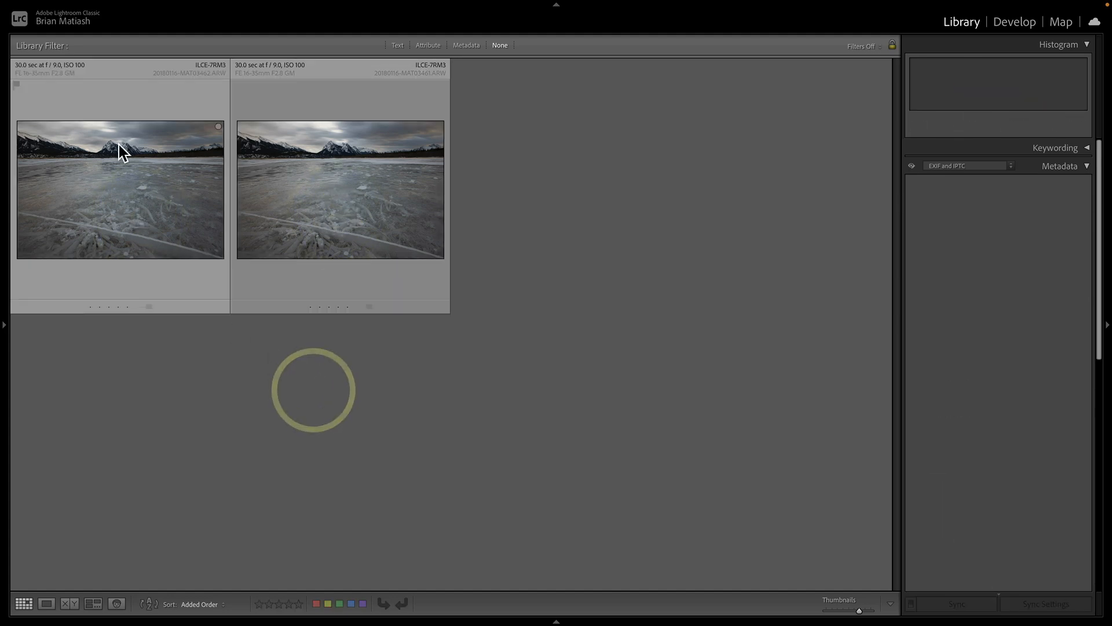
{"action": "double_click", "coordinate": [136, 165]}
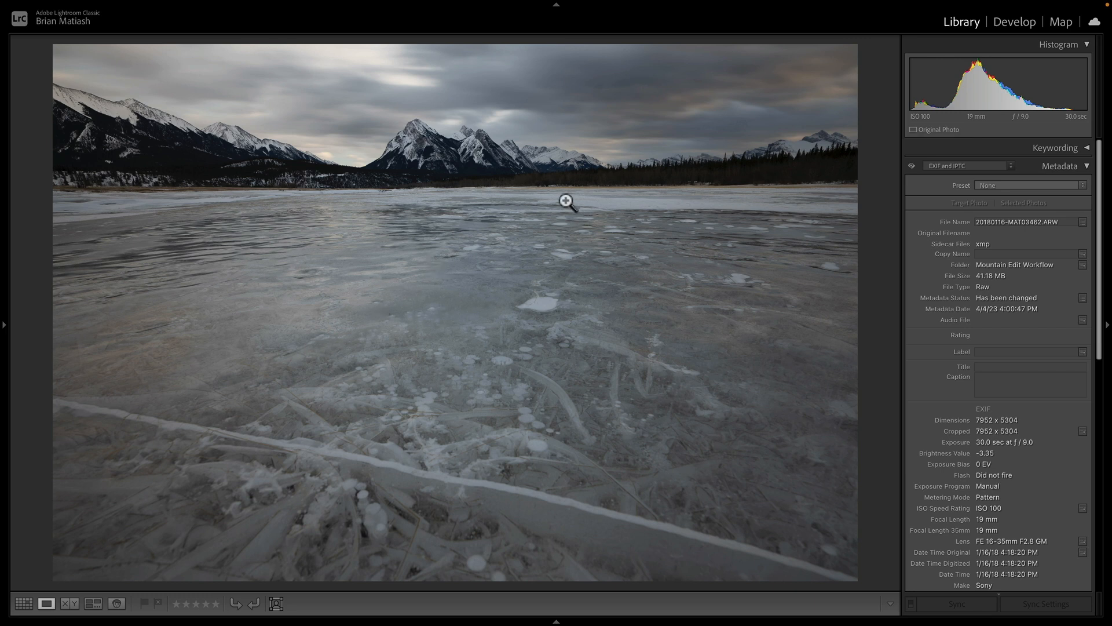
- Enable lens profile corrections on 20180116-MAT03462.ARW, comparing the photo with and without them, and enable them on 20180116-MAT03461.ARW
{"action": "left_click", "coordinate": [1009, 24]}
{"action": "scroll", "coordinate": [973, 329], "scroll_direction": "down", "scroll_amount": 5}
{"action": "scroll", "coordinate": [974, 329], "scroll_direction": "up", "scroll_amount": 4}
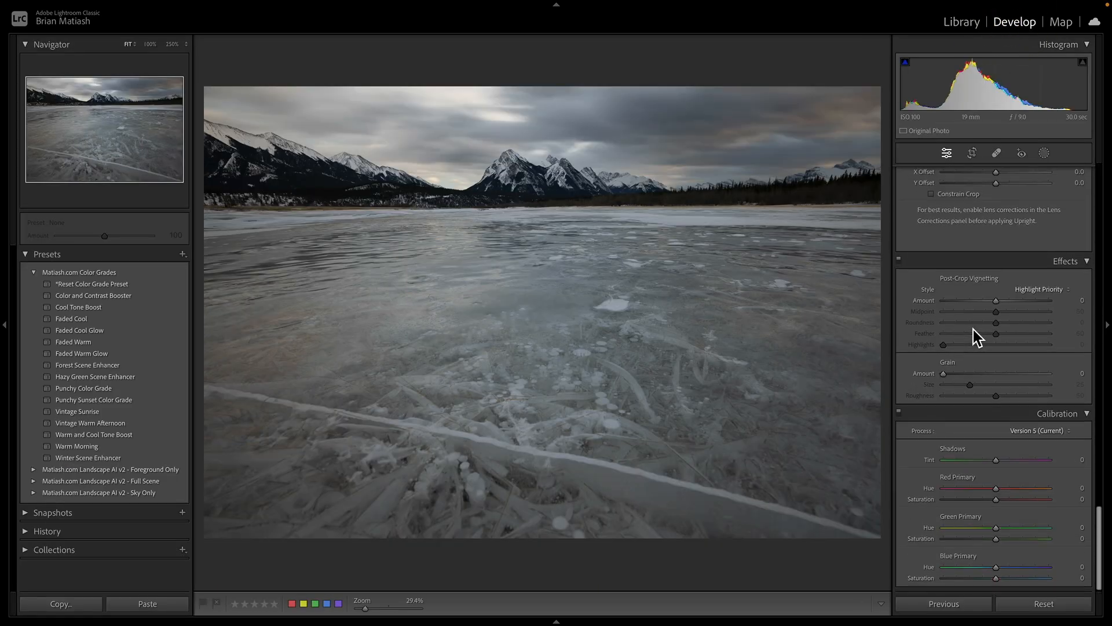
{"action": "scroll", "coordinate": [973, 329], "scroll_direction": "up", "scroll_amount": 4}
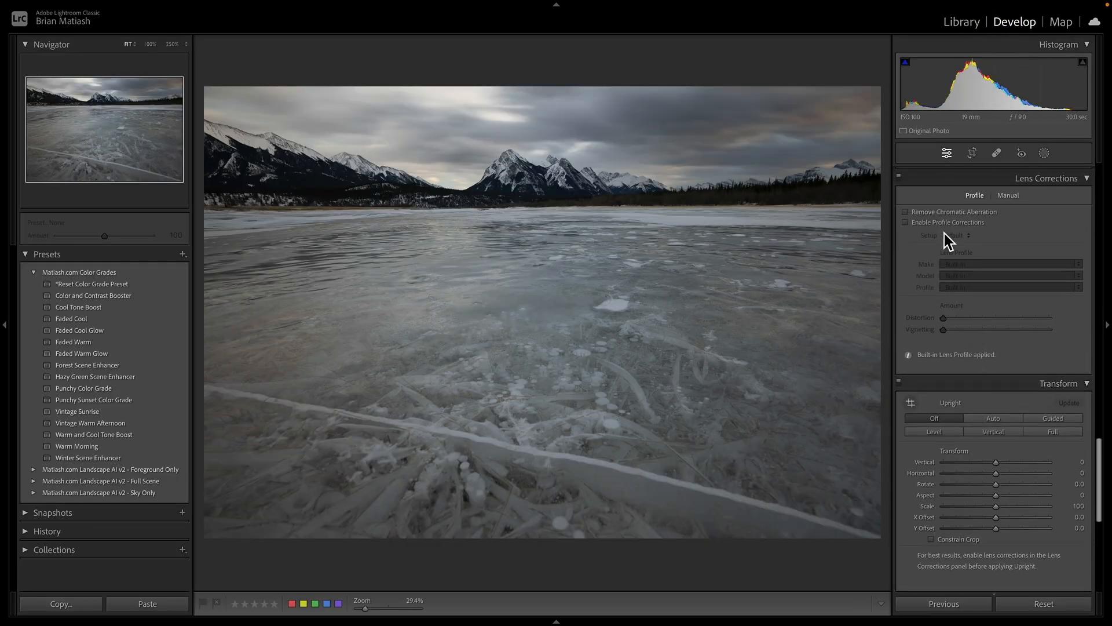
{"action": "left_click", "coordinate": [943, 224]}
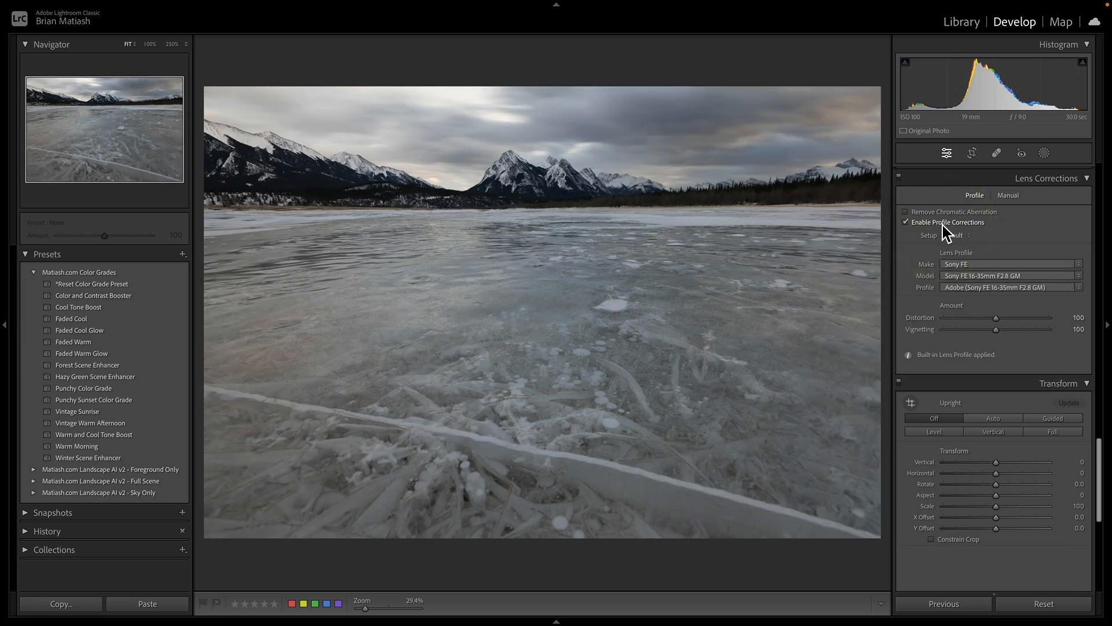
{"action": "left_click", "coordinate": [944, 225]}
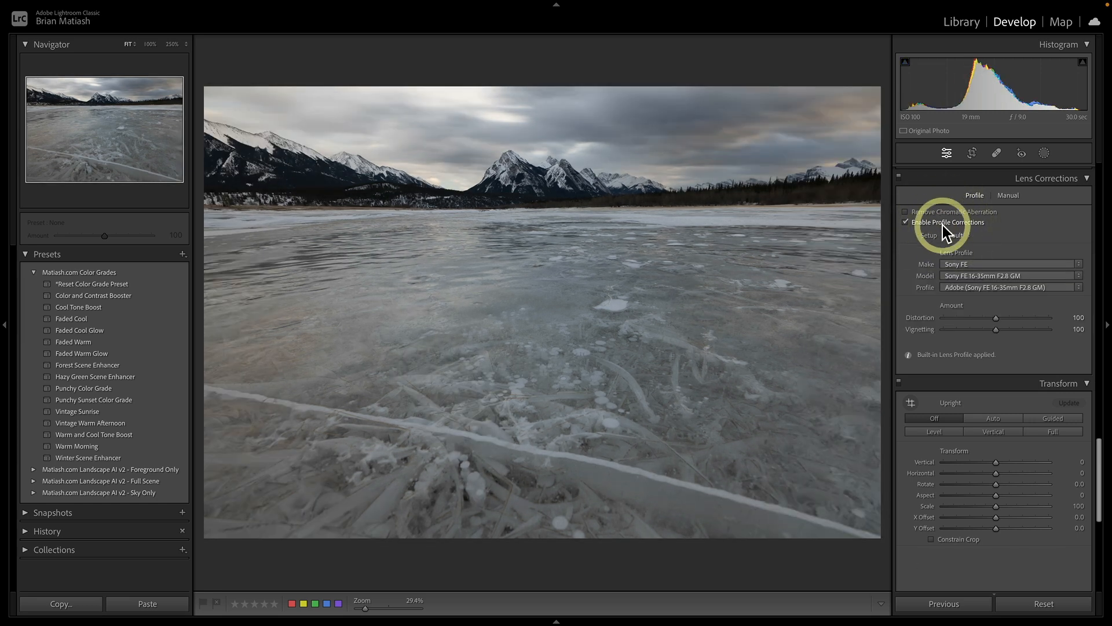
{"action": "left_click", "coordinate": [943, 225]}
{"action": "left_click", "coordinate": [943, 225]}
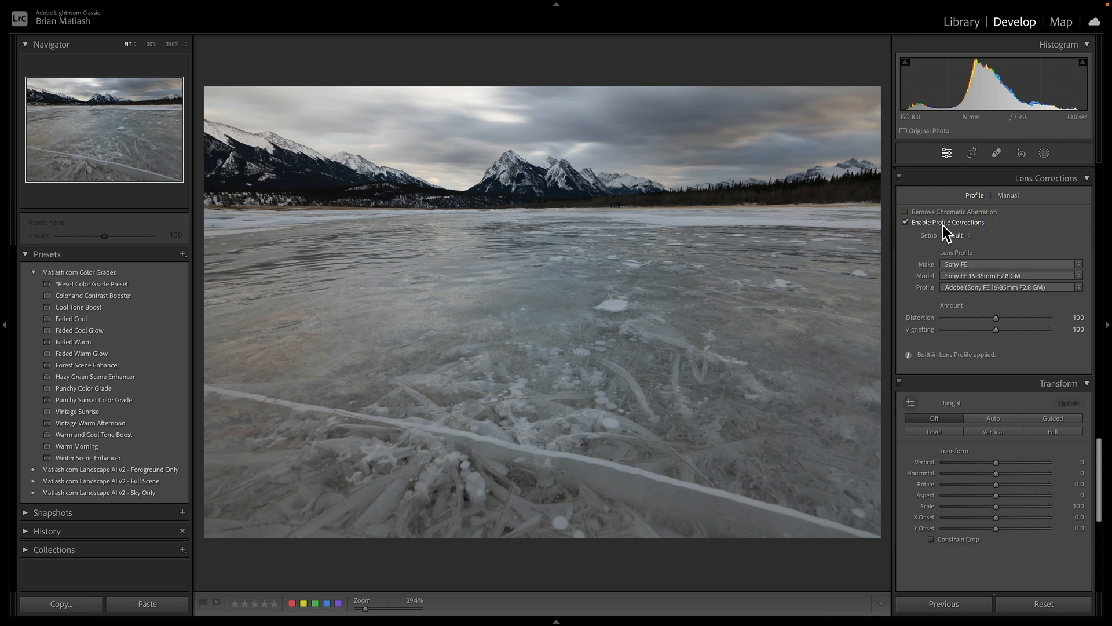
{"action": "left_click", "coordinate": [943, 225]}
{"action": "left_click", "coordinate": [943, 225]}
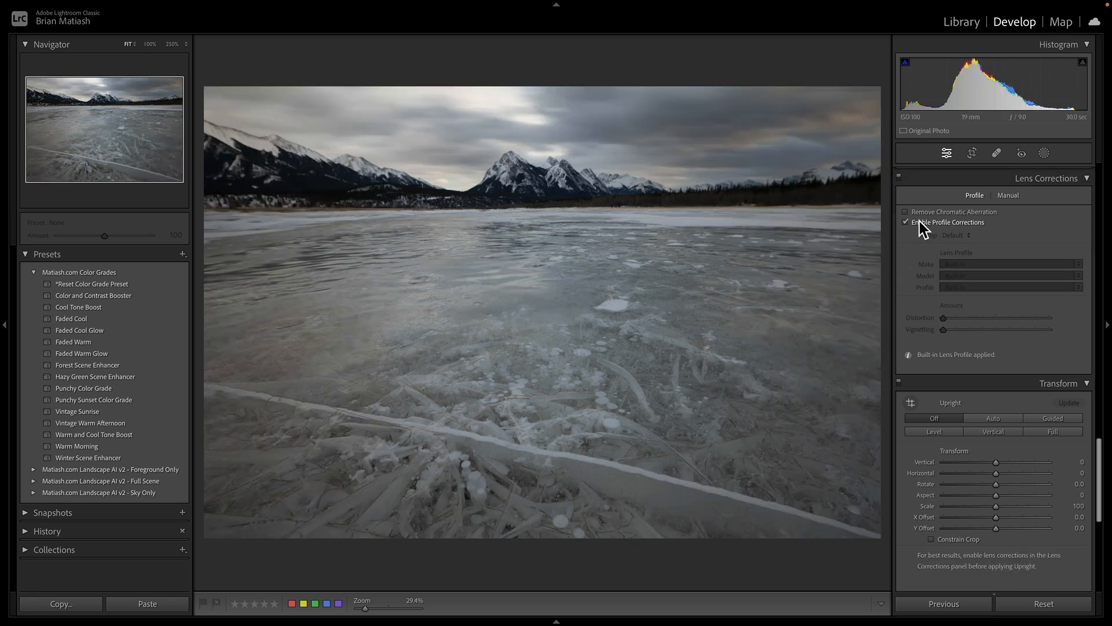
{"action": "left_click", "coordinate": [919, 222]}
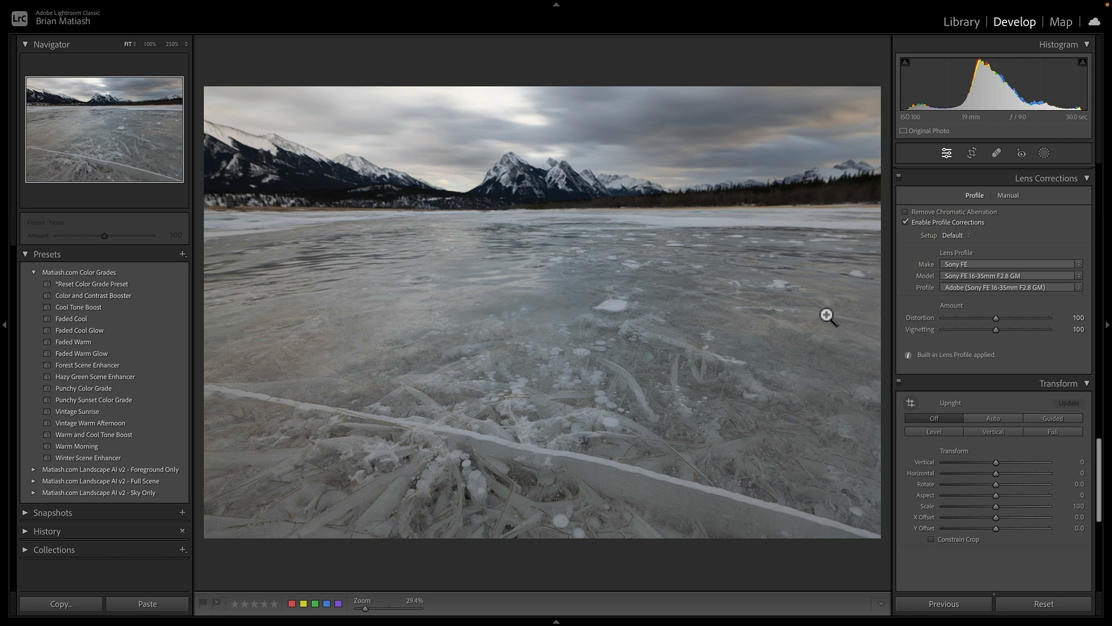
- Select both frames in the library grid and open them as layers in one Photoshop document
{"action": "key", "text": "g"}
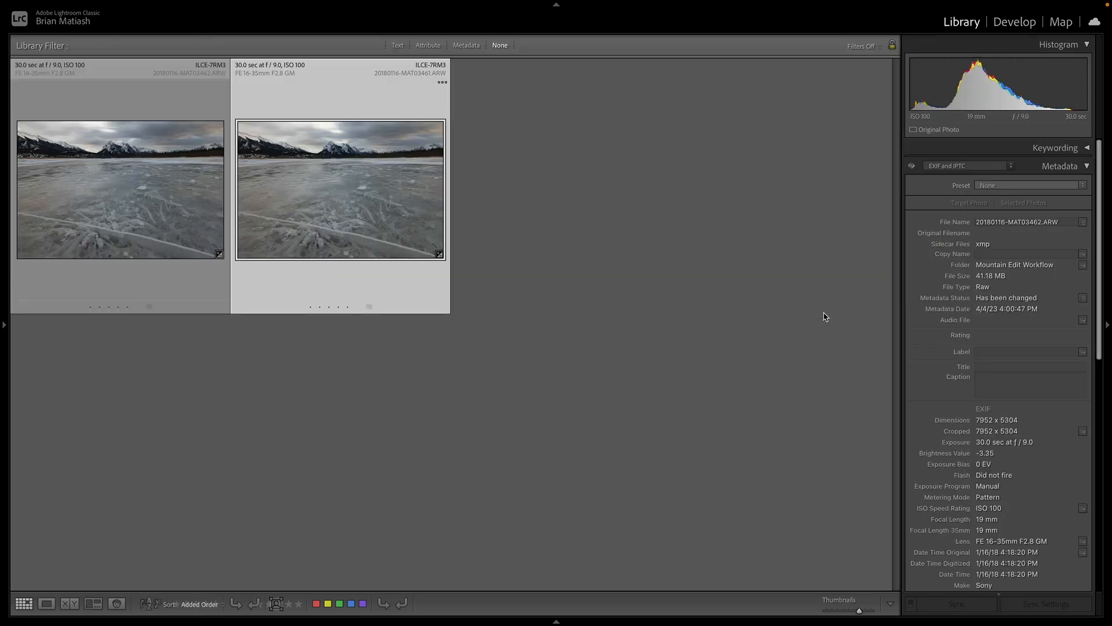
{"action": "left_click", "coordinate": [508, 362]}
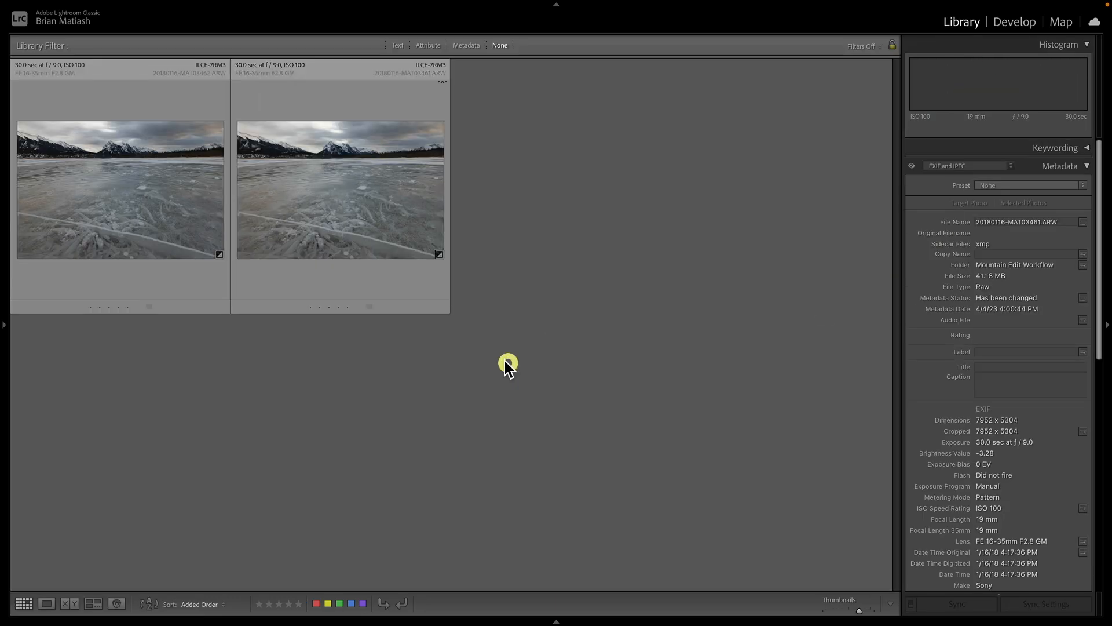
{"action": "left_click", "coordinate": [130, 228]}
{"action": "left_click", "coordinate": [299, 220], "text": "shift"}
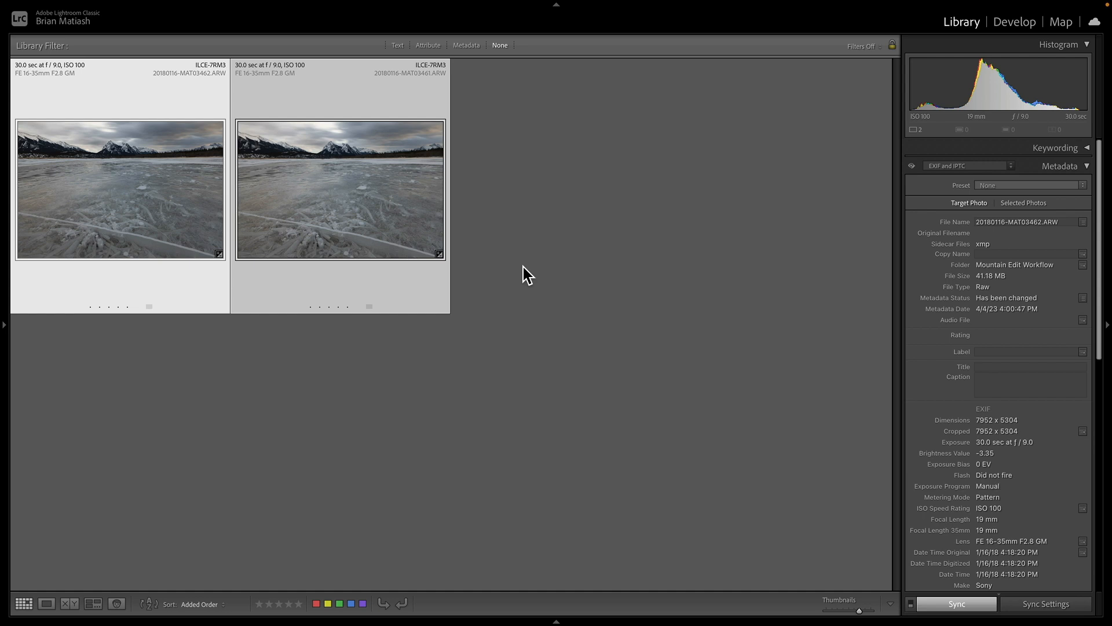
{"action": "right_click", "coordinate": [369, 195]}
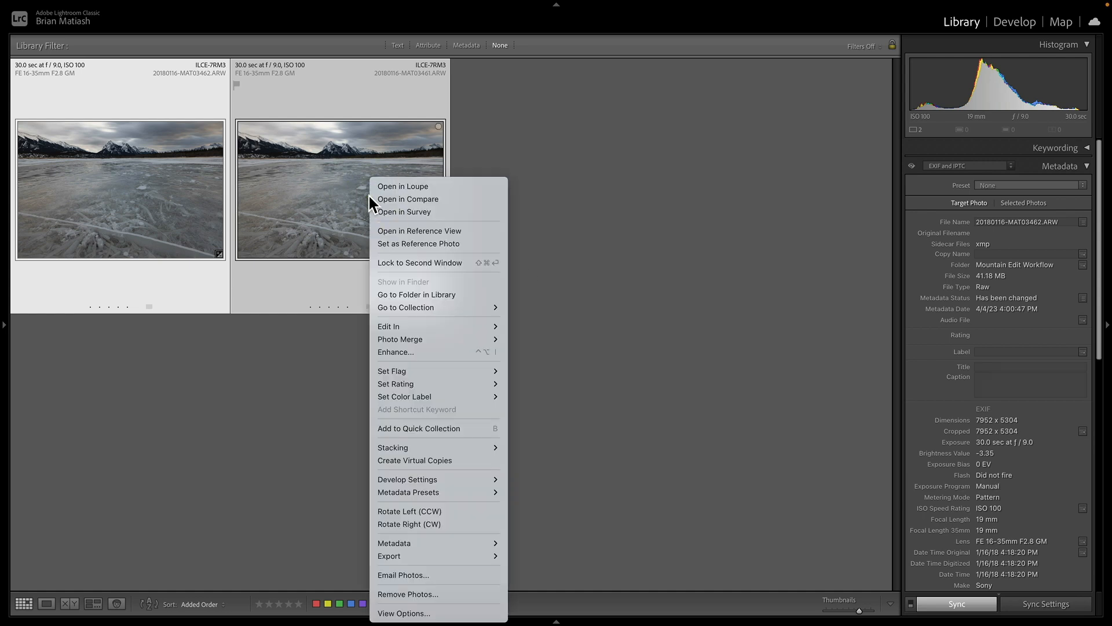
{"action": "mouse_move", "coordinate": [457, 327]}
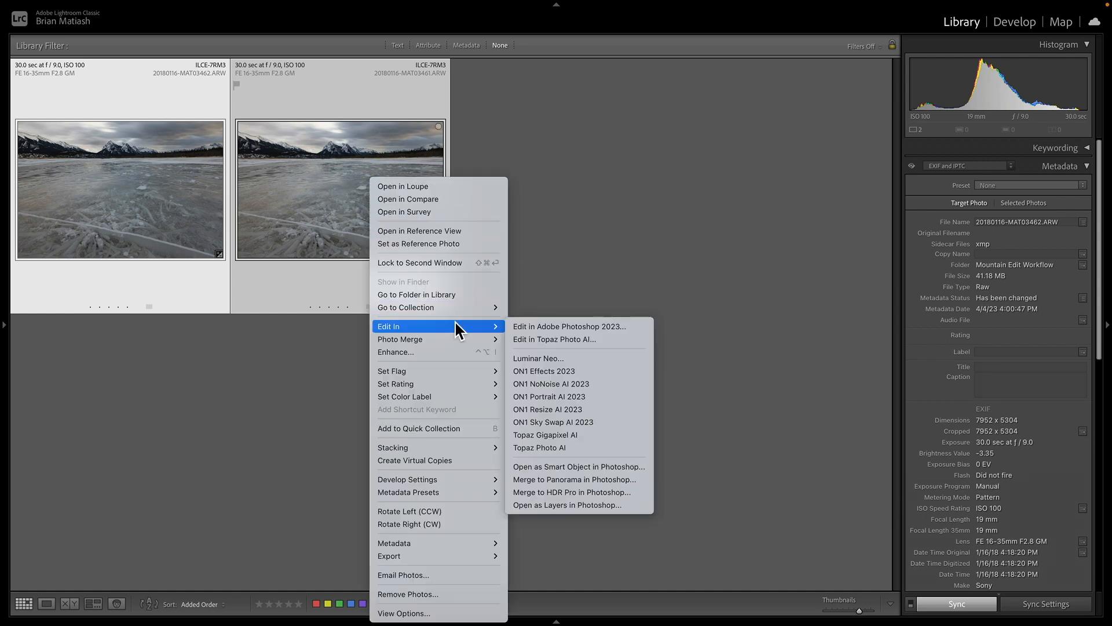
{"action": "left_click", "coordinate": [616, 510]}
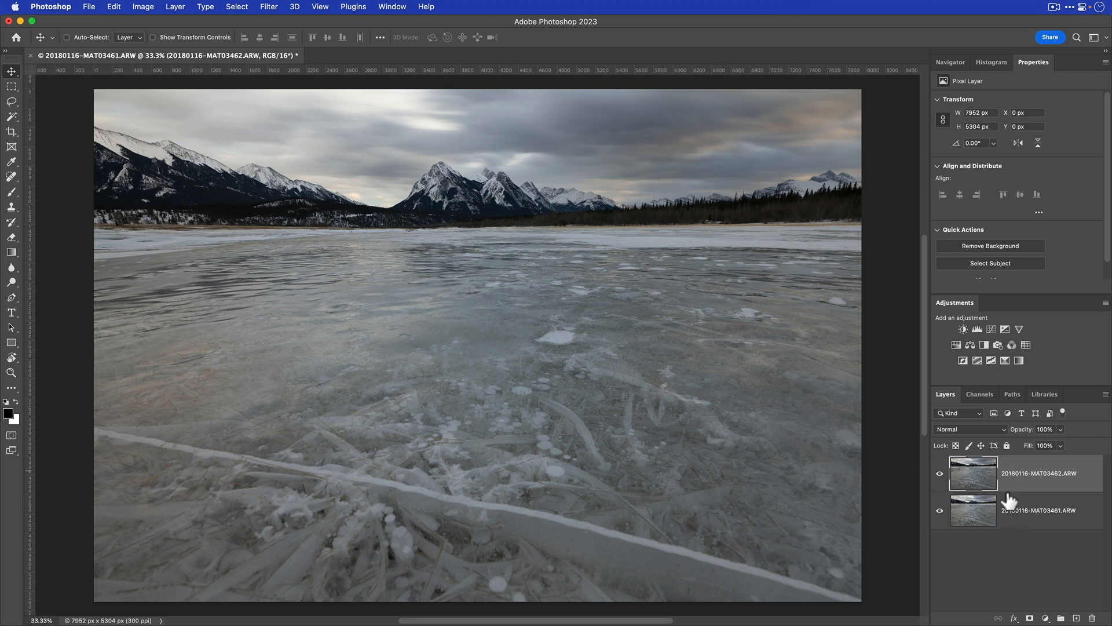
- Compare the layers by toggling the upper one's visibility, and rename 20180116-MAT03462.ARW as Background and 20180116-MAT03461.ARW as Foreground
{"action": "left_click", "coordinate": [941, 474]}
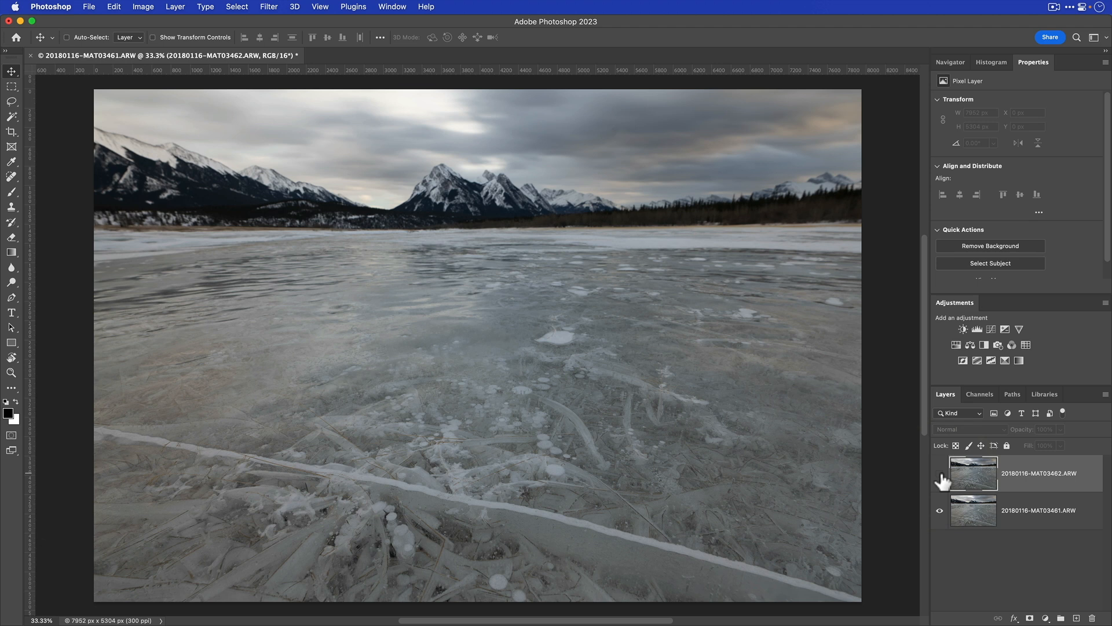
{"action": "left_click", "coordinate": [940, 475]}
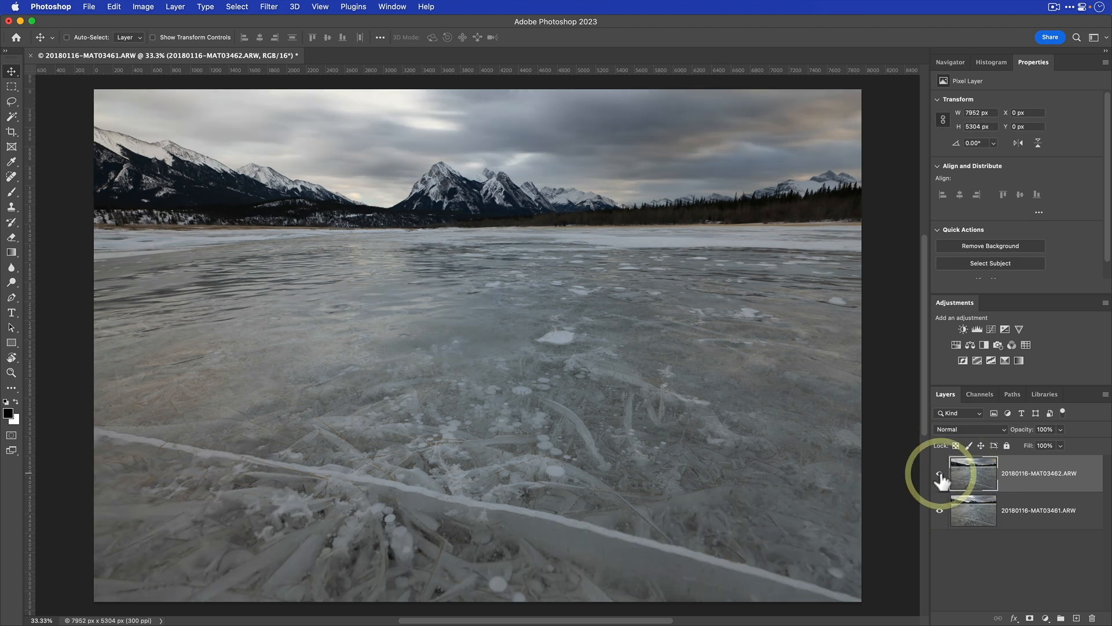
{"action": "double_click", "coordinate": [1028, 473]}
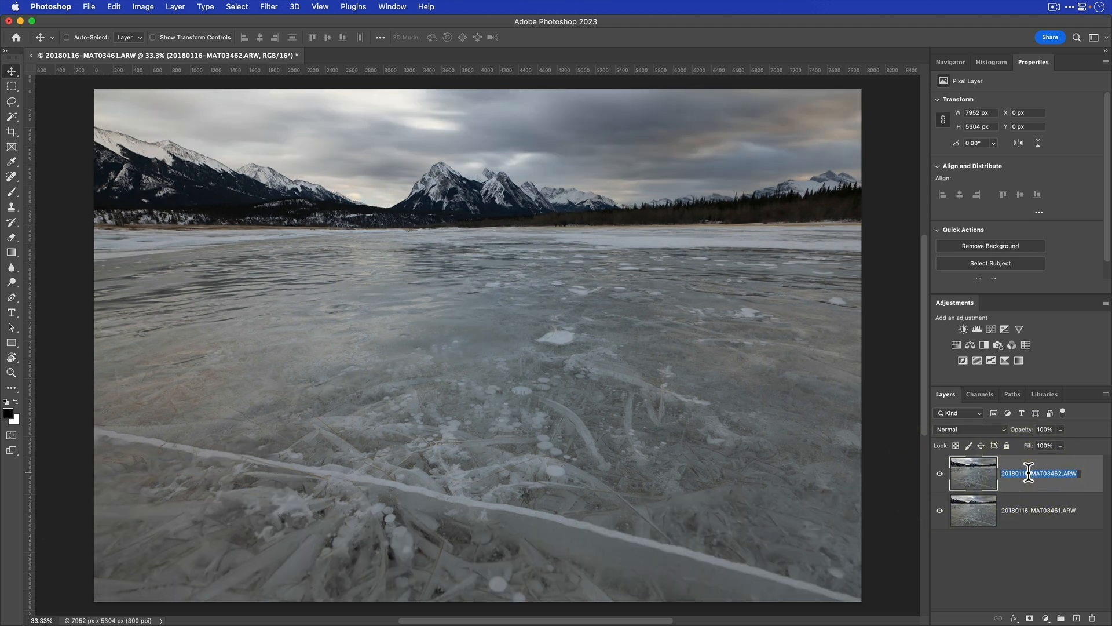
{"action": "type", "text": "Background"}
{"action": "double_click", "coordinate": [1051, 510]}
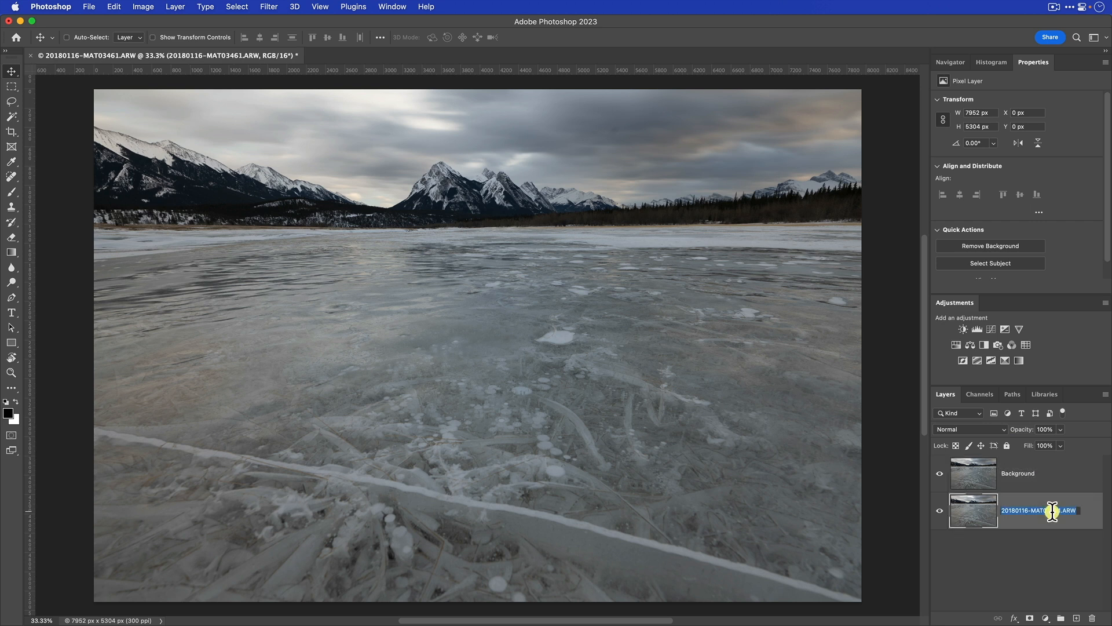
{"action": "type", "text": "Foreground"}
{"action": "key", "text": "Return"}
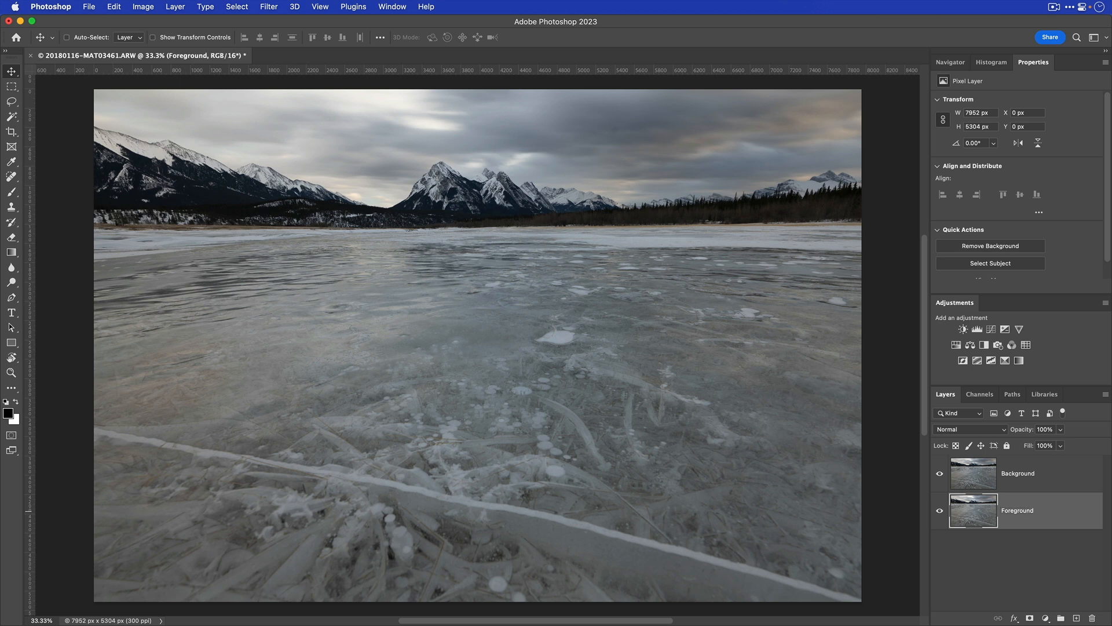
- Auto-align the Background and Foreground layers using the Auto projection, with vignette removal and geometric distortion correction off
{"action": "left_click", "coordinate": [1024, 478]}
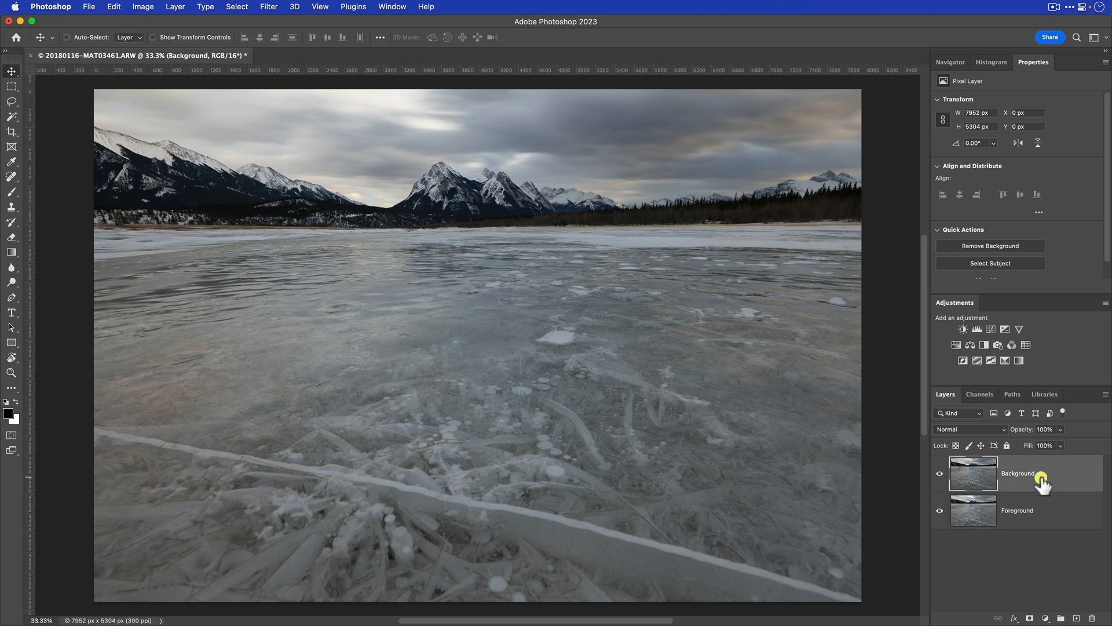
{"action": "left_click", "coordinate": [1058, 513], "text": "shift"}
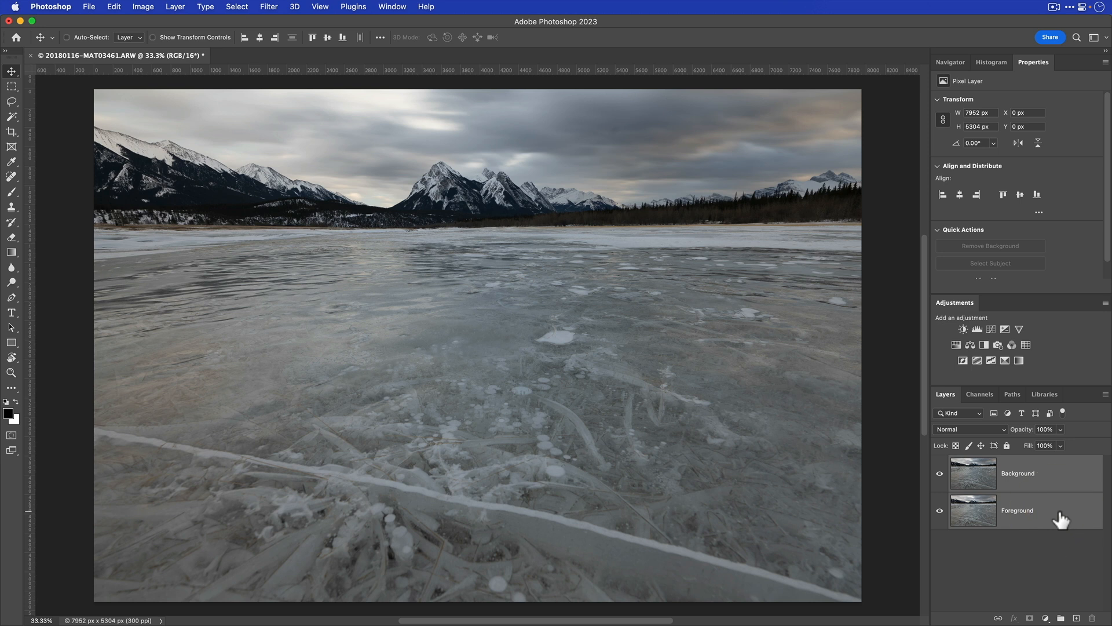
{"action": "left_click", "coordinate": [113, 7]}
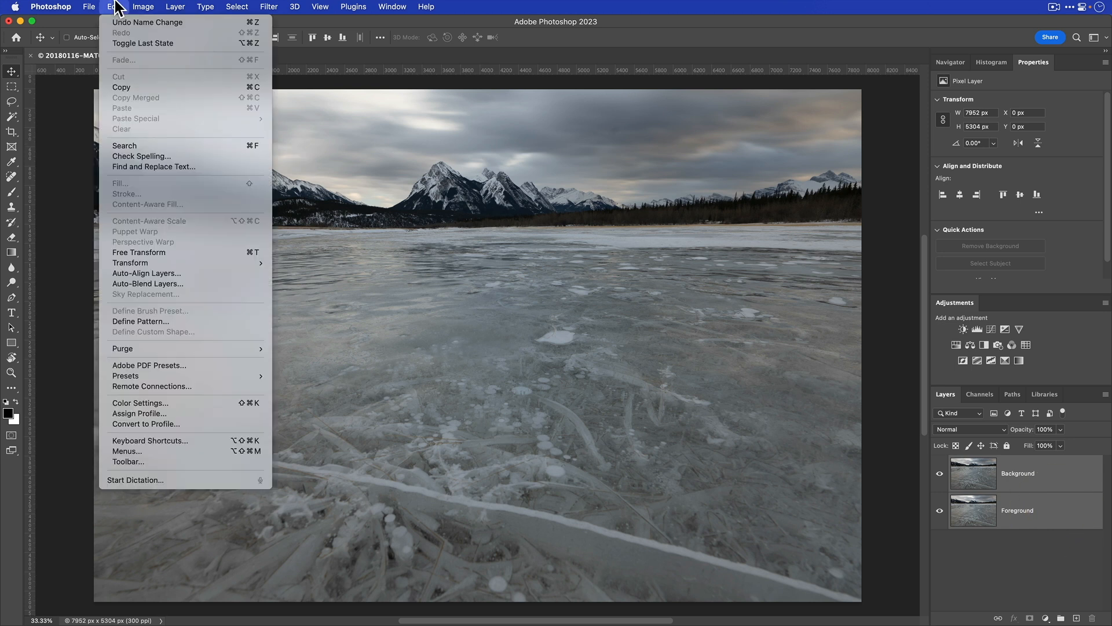
{"action": "left_click", "coordinate": [190, 273]}
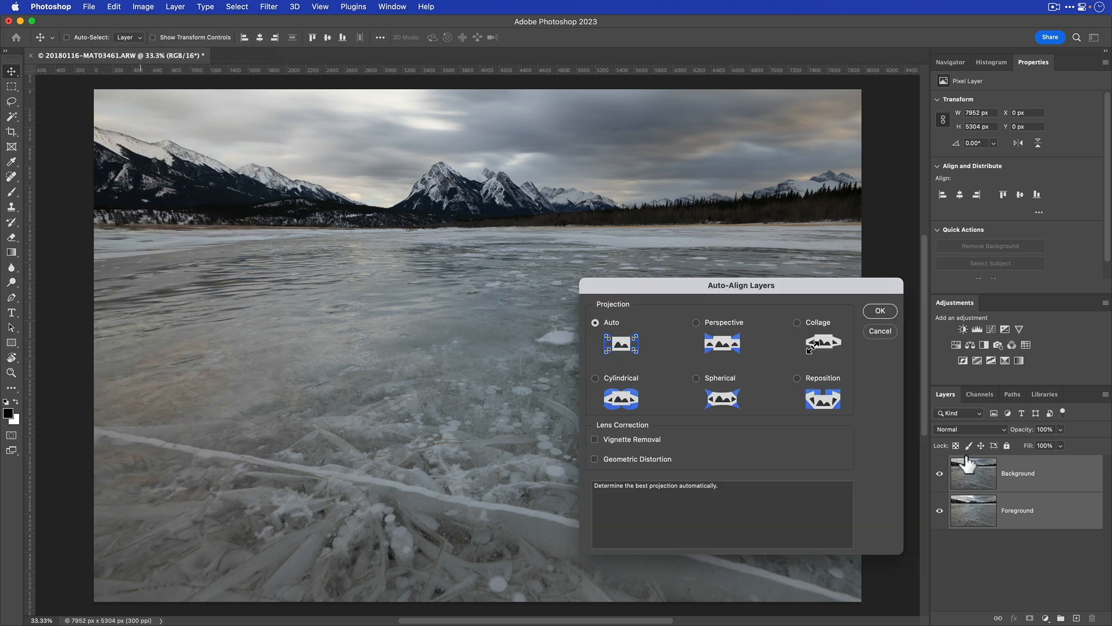
{"action": "left_click", "coordinate": [880, 311]}
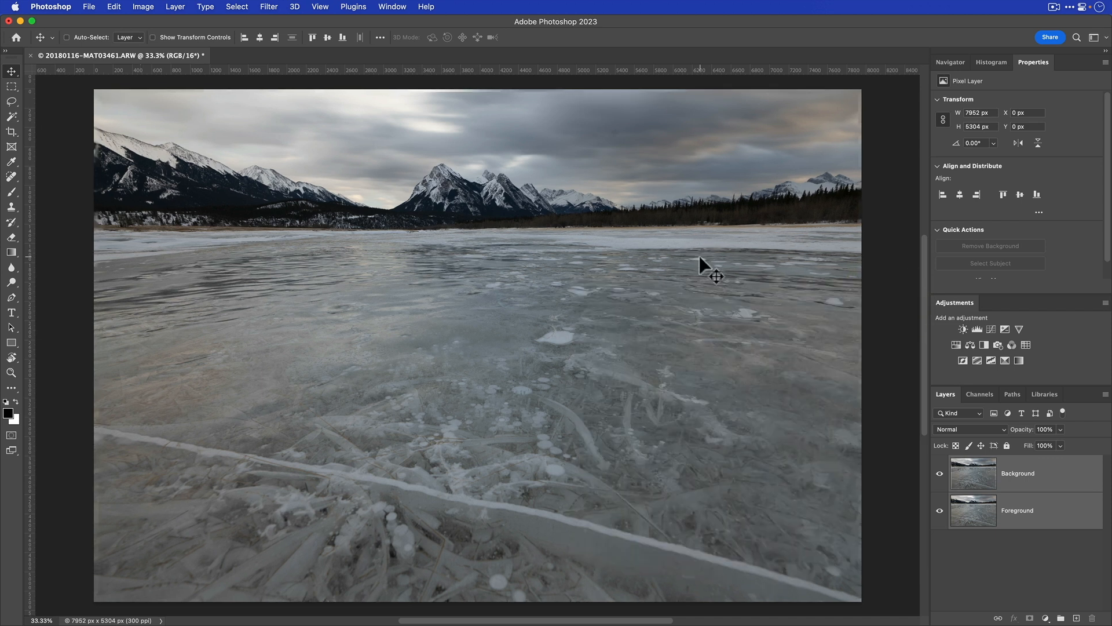
- Examine the aligned layers at up to 200% for offsets along the upper image edge, and return to the full view
{"action": "key", "text": "super+plus"}
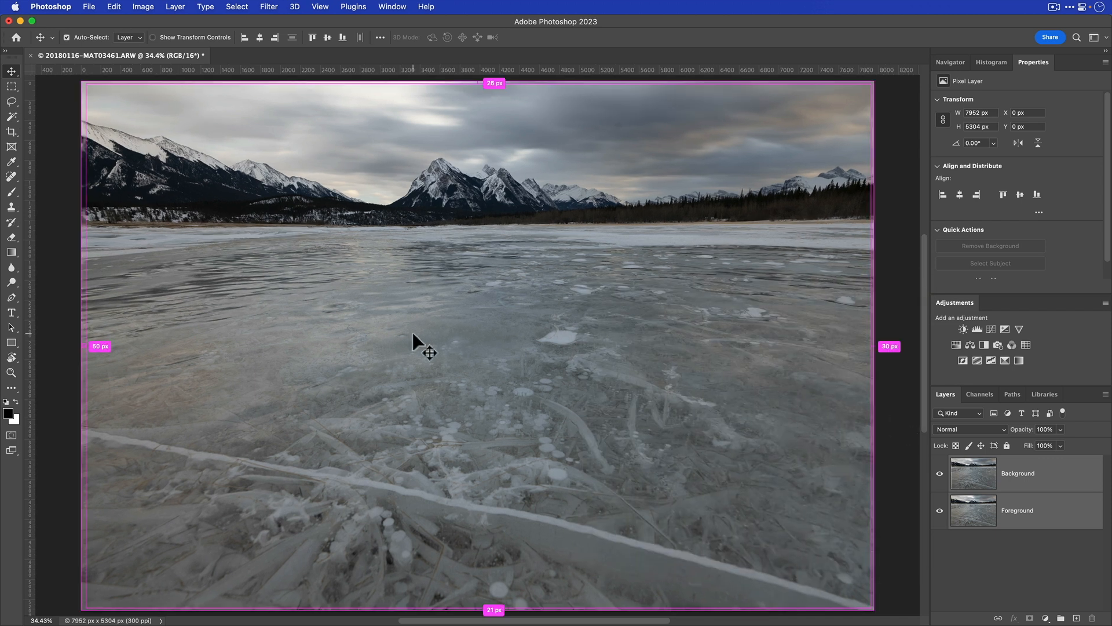
{"action": "key", "text": "super+plus"}
{"action": "key", "text": "super+plus"}
{"action": "scroll", "coordinate": [413, 335], "scroll_direction": "up", "scroll_amount": 10}
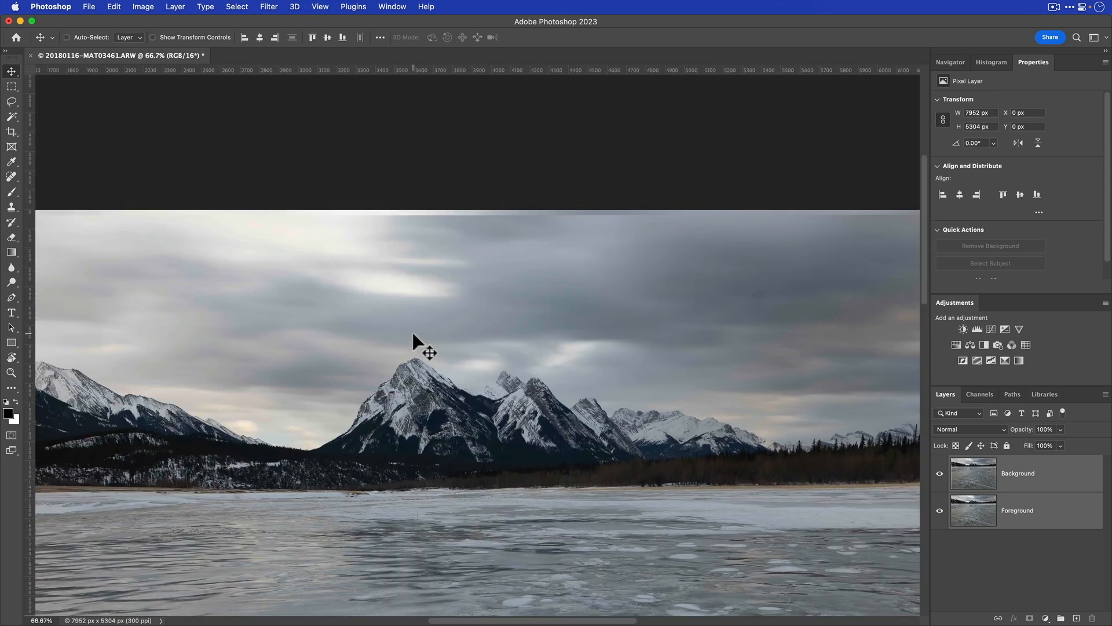
{"action": "key", "text": "super+plus"}
{"action": "key", "text": "super+plus"}
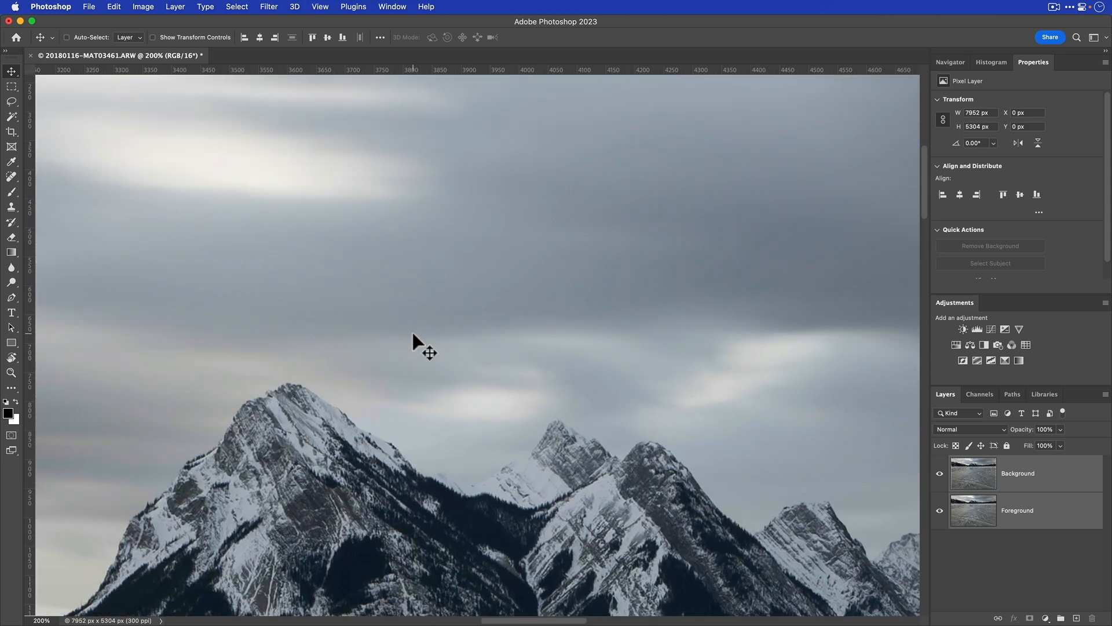
{"action": "scroll", "coordinate": [412, 335], "scroll_direction": "up", "scroll_amount": 3}
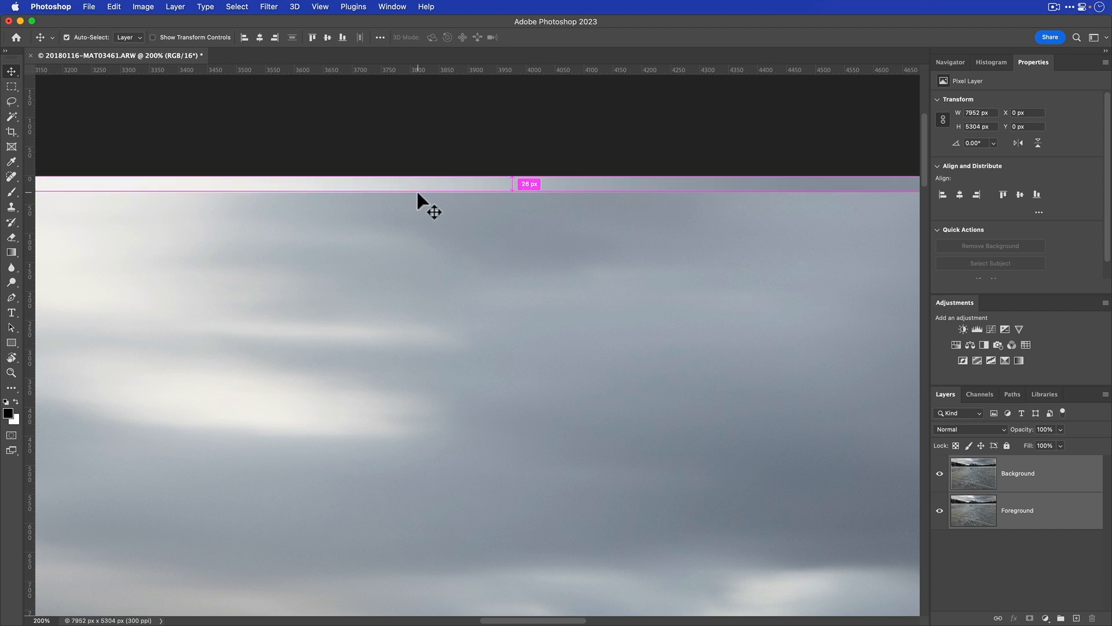
{"action": "key", "text": "super+0"}
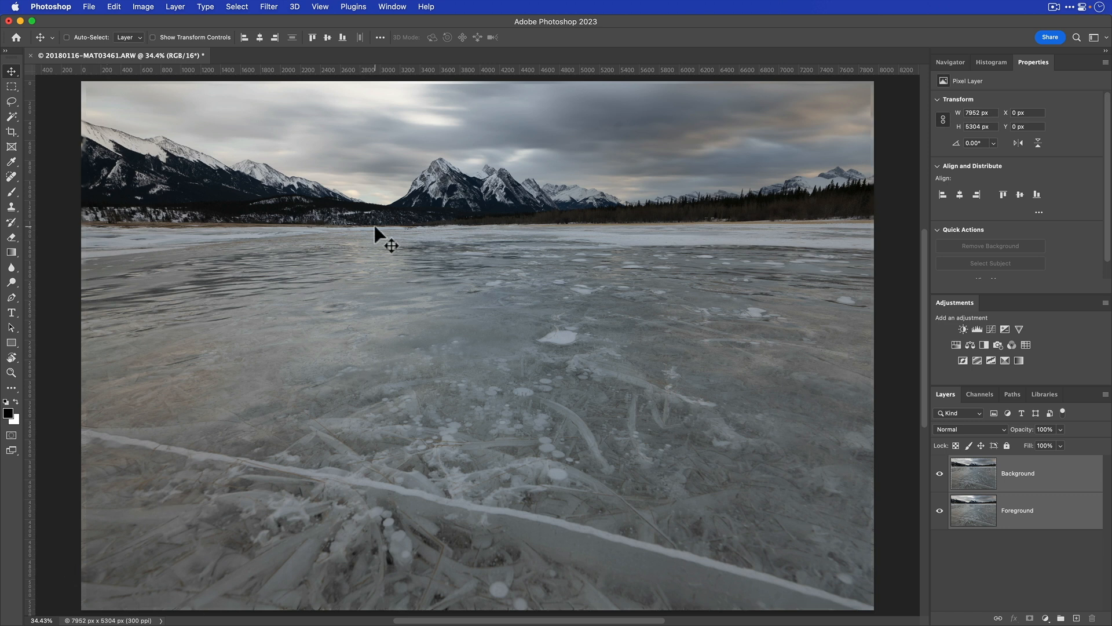
- Crop the image inward from its upper and lower edges at Original Ratio to about 7752 x 5170 px, deleting cropped pixels
{"action": "key", "text": "c"}
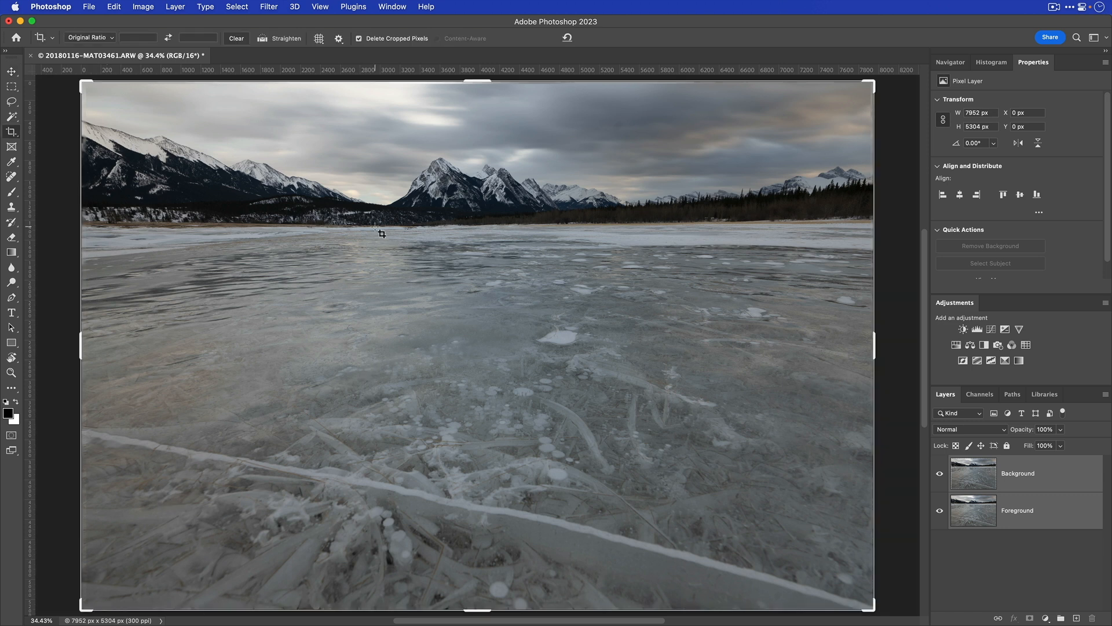
{"action": "left_click", "coordinate": [91, 39]}
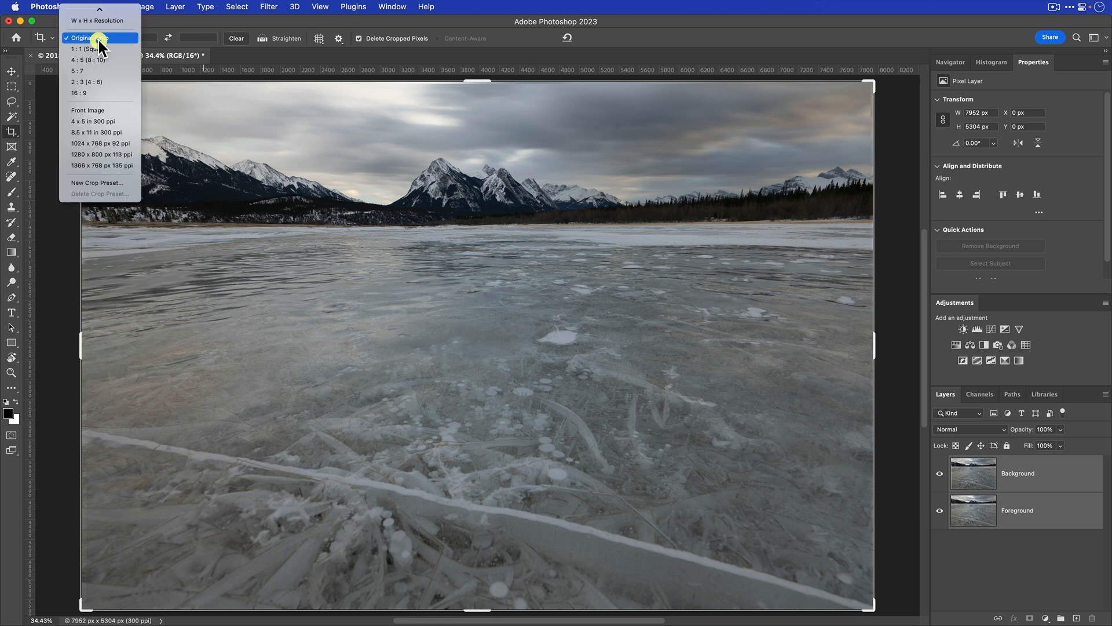
{"action": "left_click", "coordinate": [242, 182]}
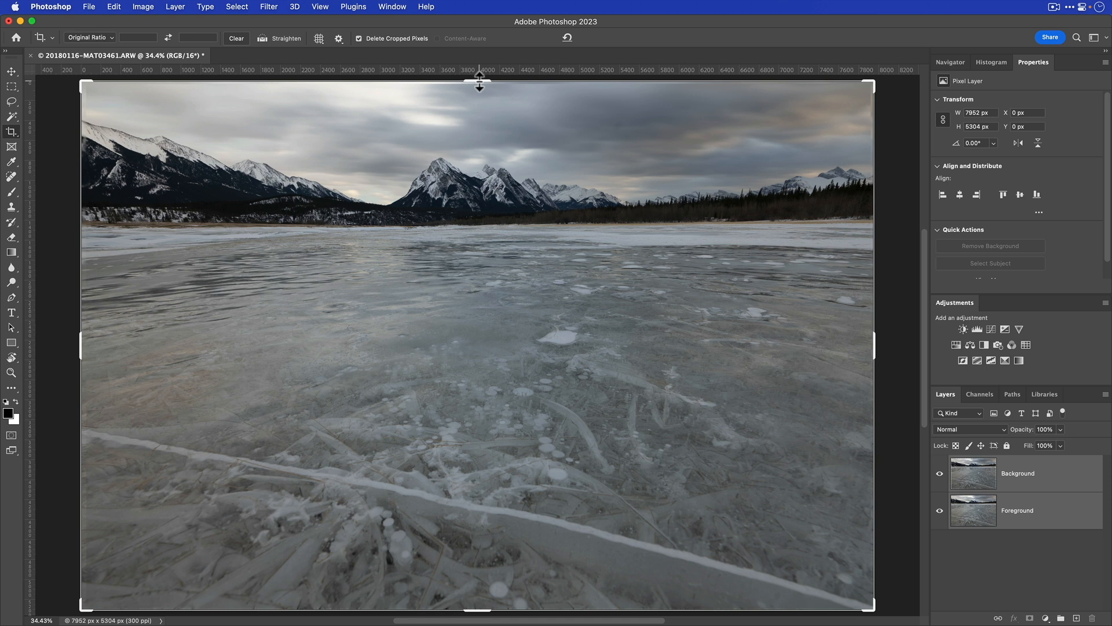
{"action": "left_click_drag", "start_coordinate": [479, 81], "coordinate": [479, 84]}
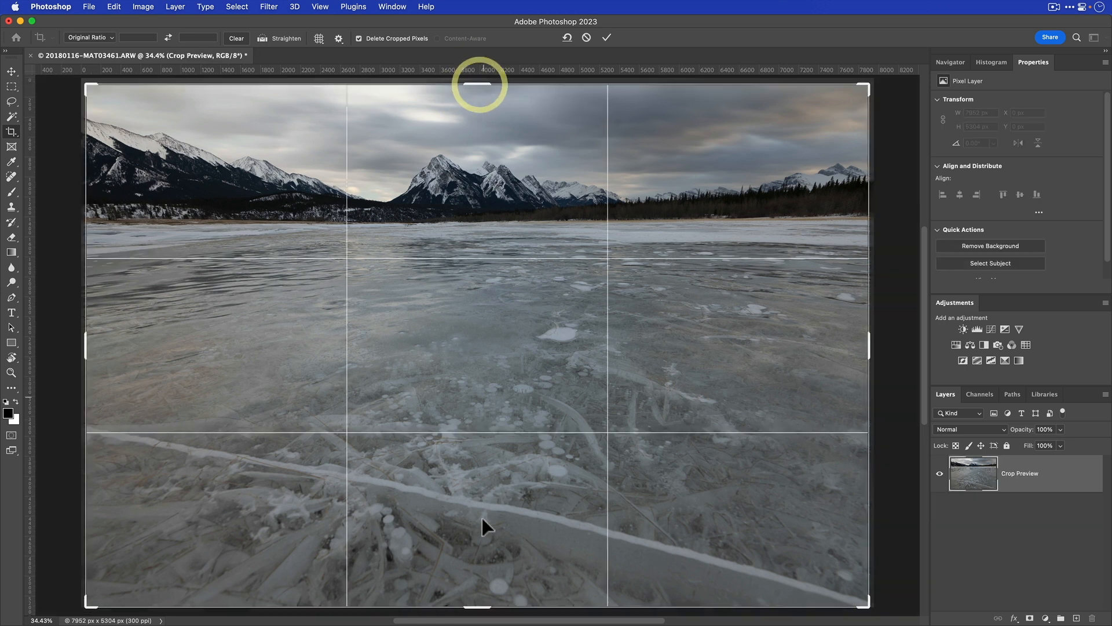
{"action": "left_click_drag", "start_coordinate": [480, 603], "coordinate": [480, 604]}
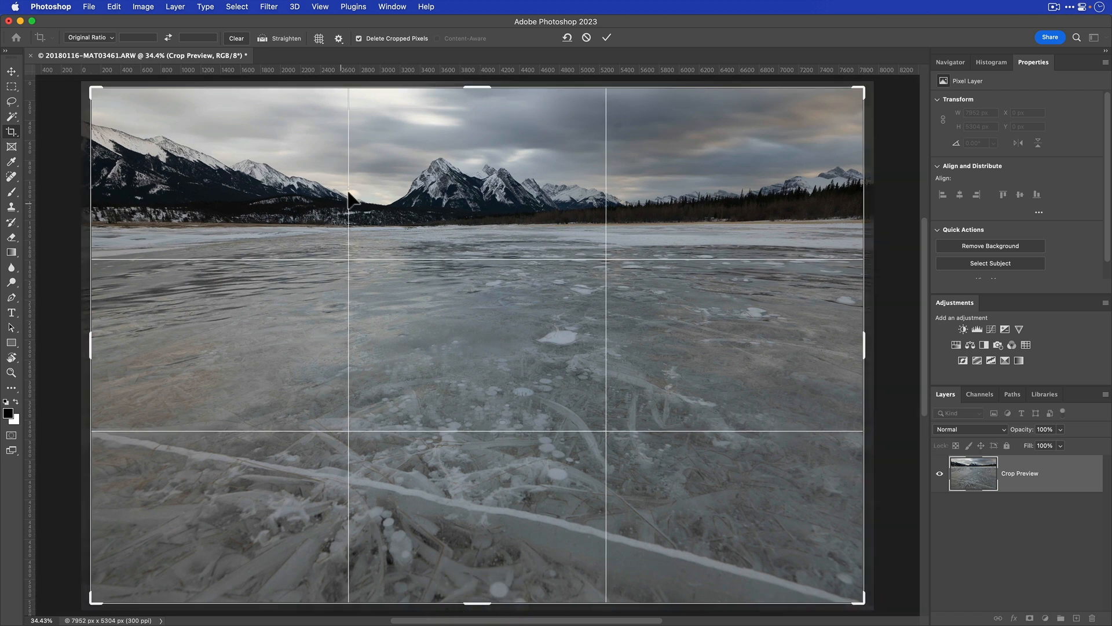
{"action": "left_click", "coordinate": [607, 38]}
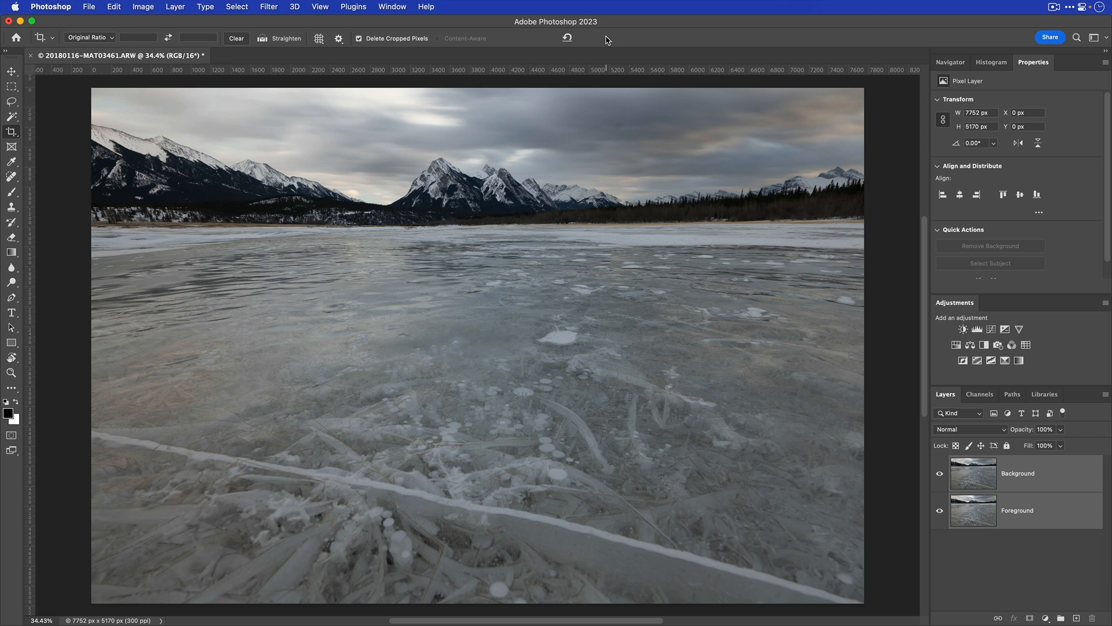
- Auto-blend the two layers as Stack Images with Seamless Tones and Colors and Content Aware Fill Transparent Areas enabled
{"action": "left_click", "coordinate": [121, 8]}
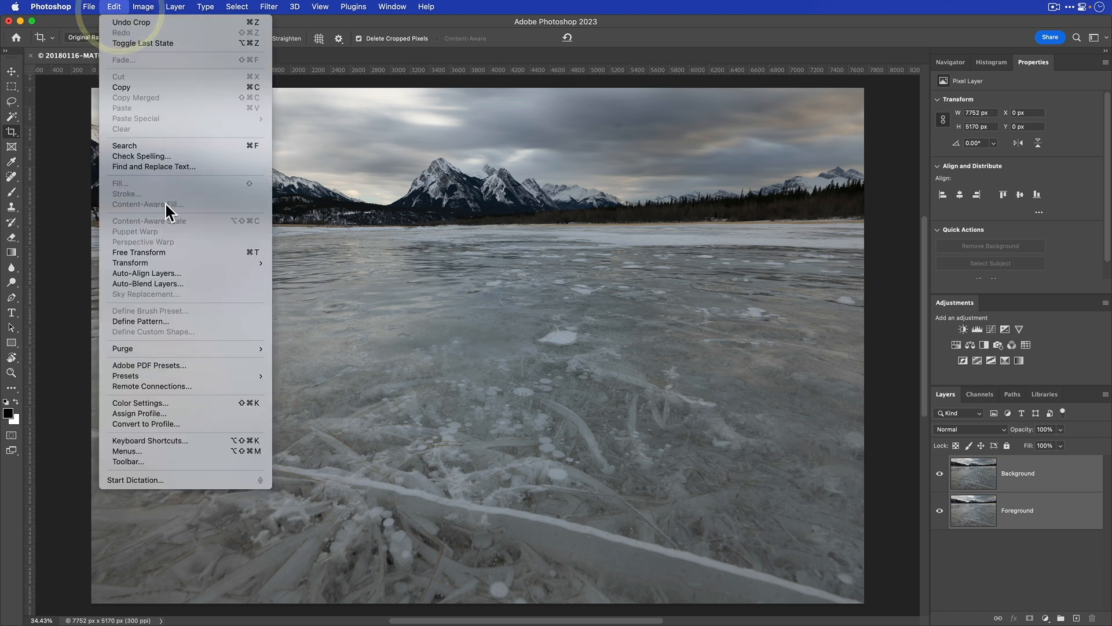
{"action": "left_click", "coordinate": [198, 283]}
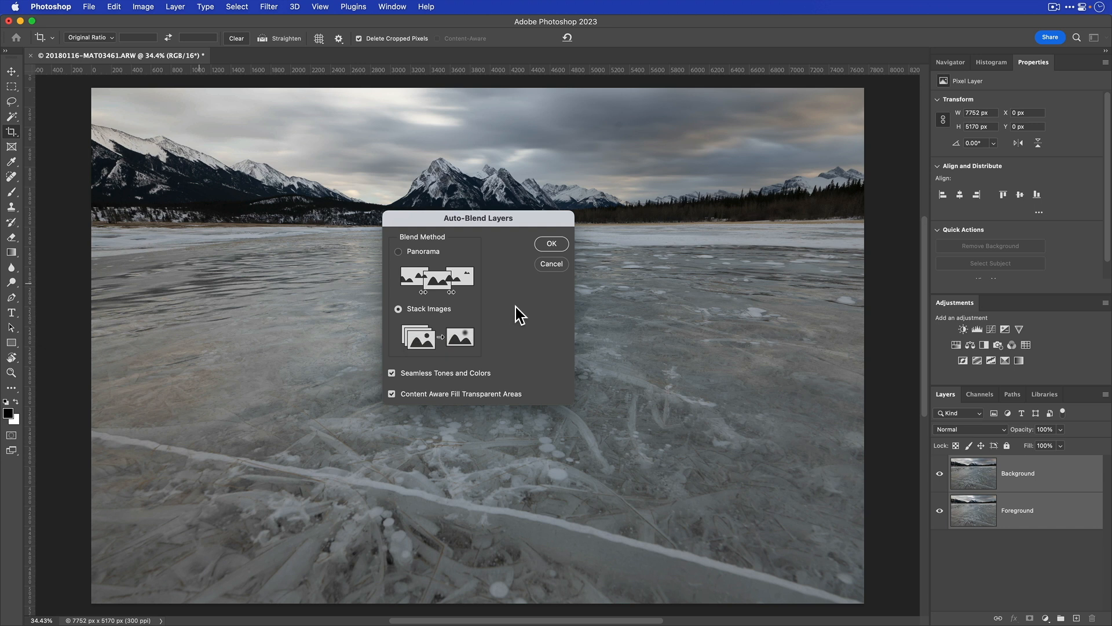
{"action": "left_click", "coordinate": [551, 244]}
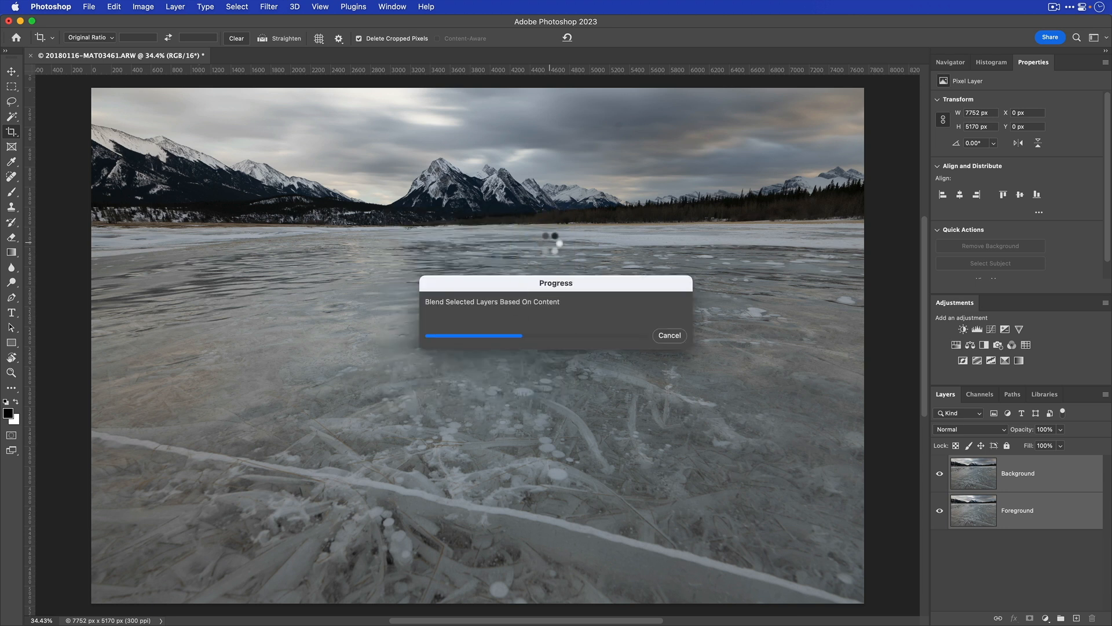
- Delete the Background (merged) layer, keeping the masked Background and Foreground layers
{"action": "key", "text": "v"}
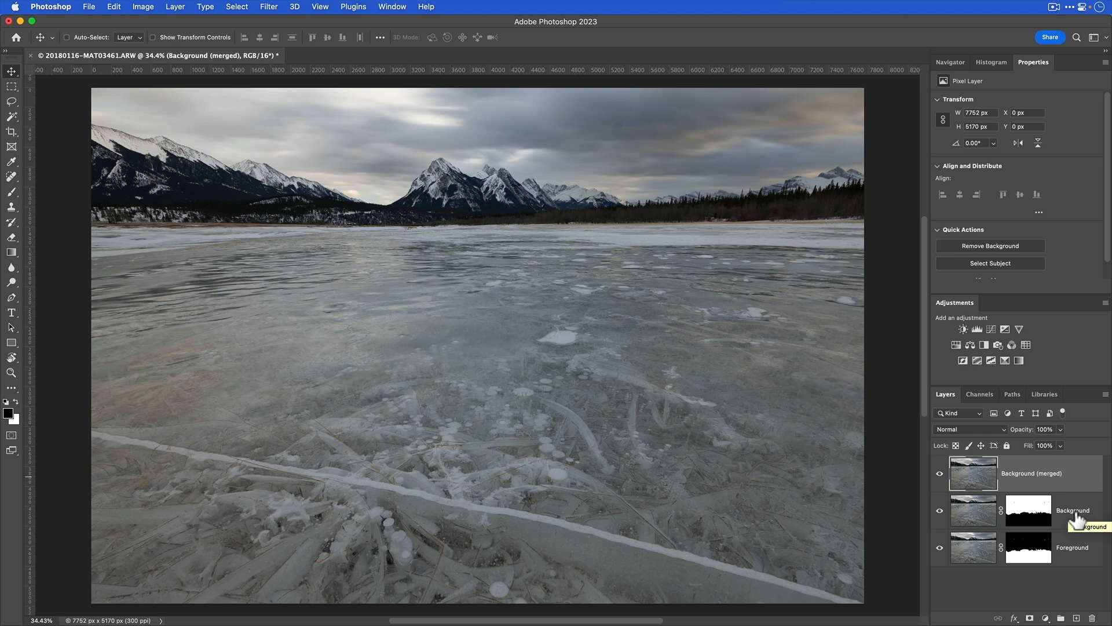
{"action": "left_click", "coordinate": [1077, 480]}
{"action": "key", "text": "Delete"}
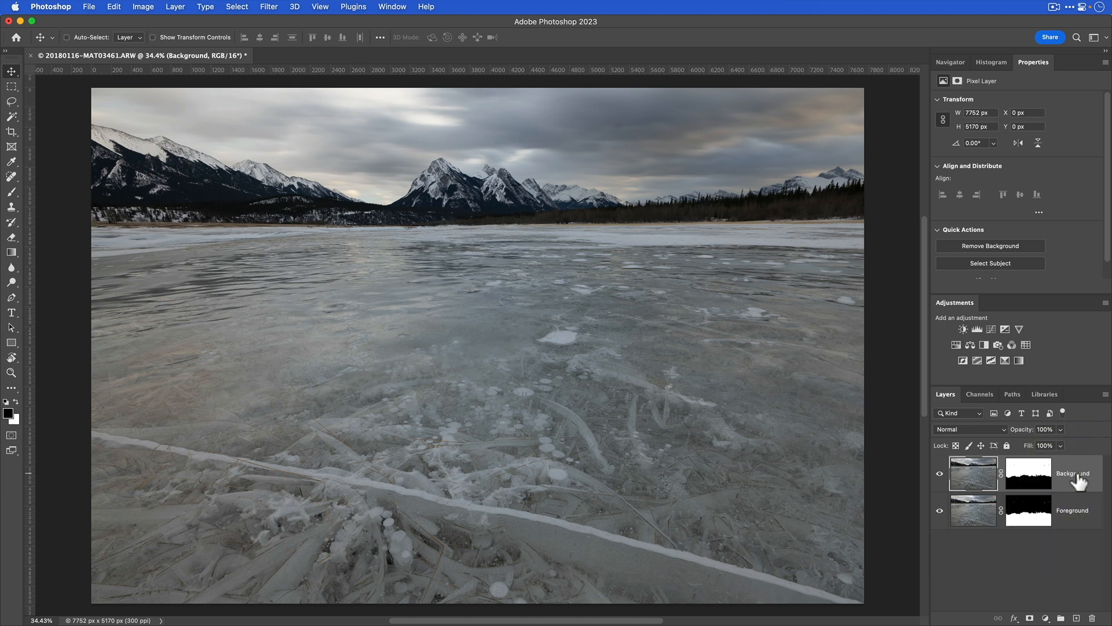
- With the red overlay shown on the Background layer's mask, paint white over the stray masked spots along the mountains and treeline
{"action": "left_click", "coordinate": [1031, 487]}
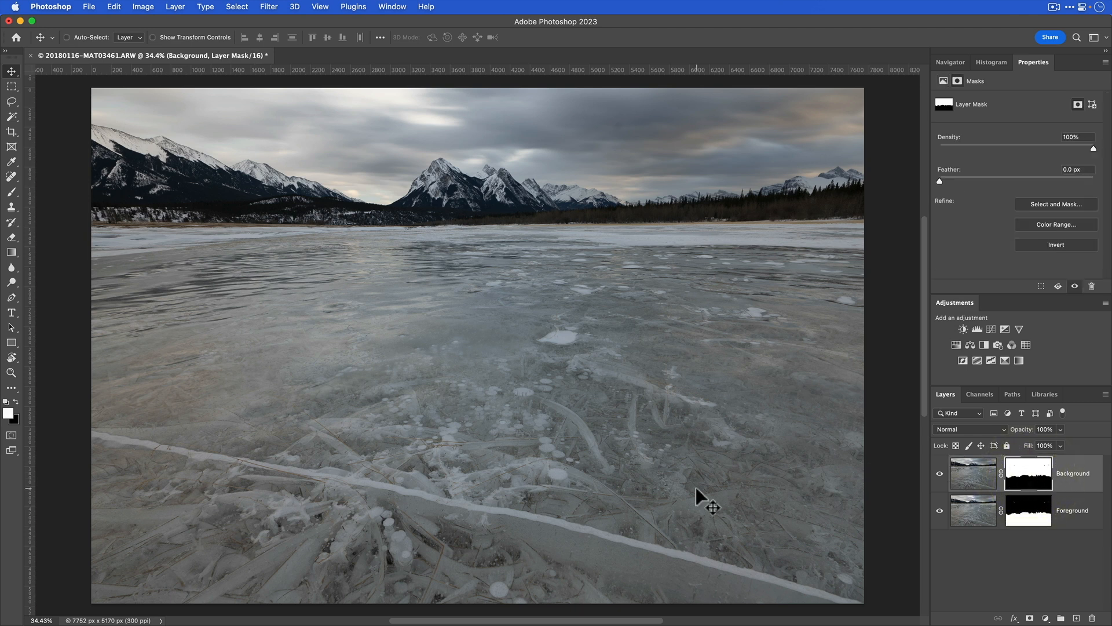
{"action": "key", "text": "backslash"}
{"action": "key", "text": "x"}
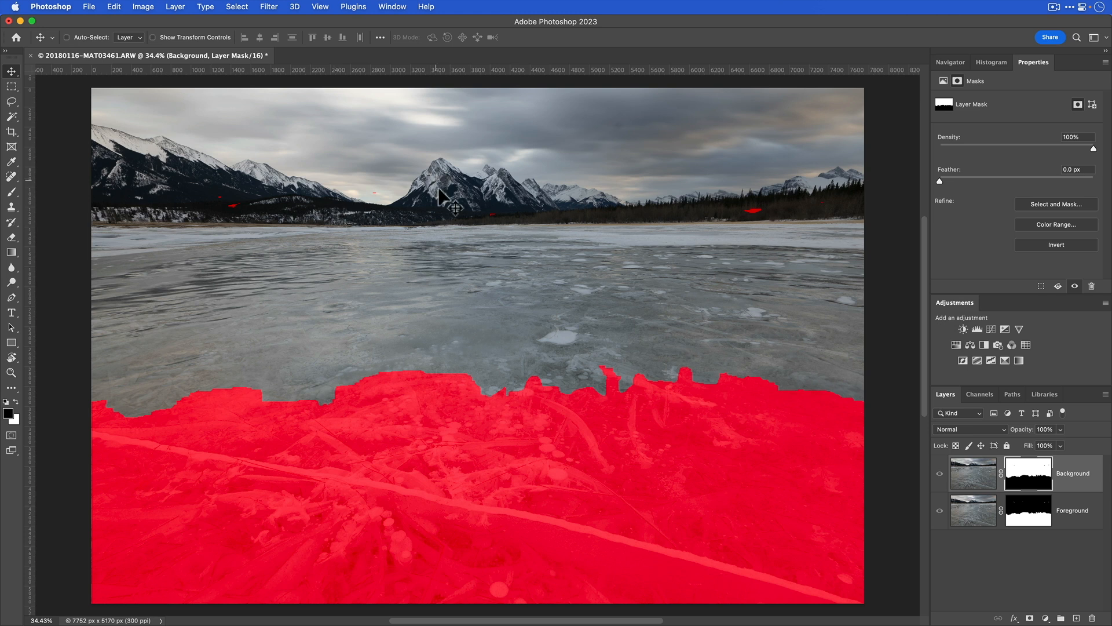
{"action": "key", "text": "b"}
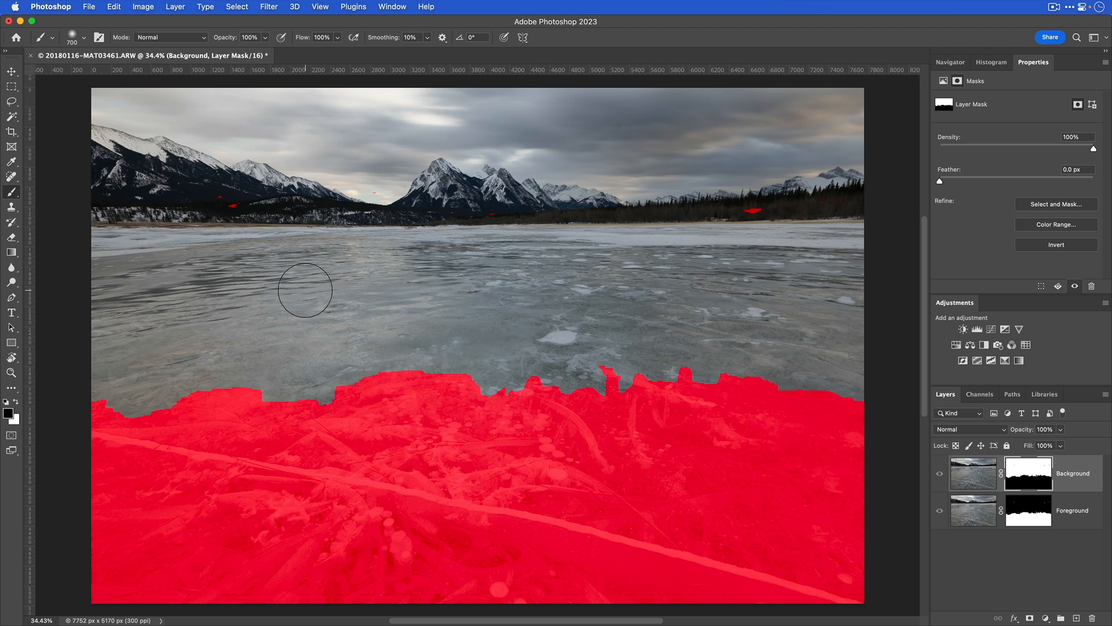
{"action": "key", "text": "x"}
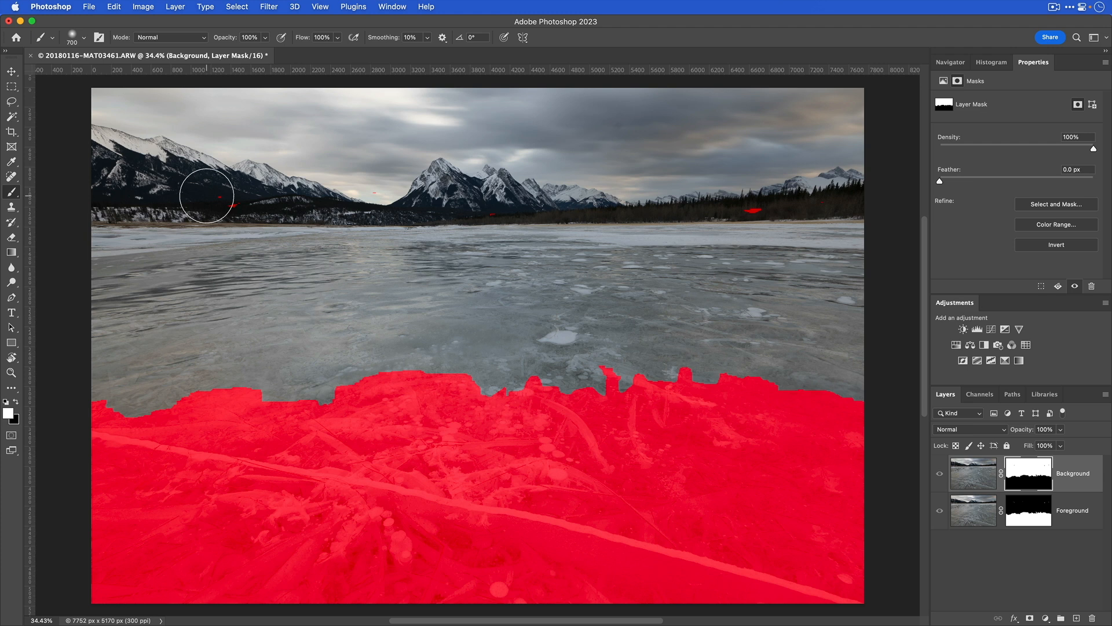
{"action": "left_click_drag", "start_coordinate": [206, 191], "coordinate": [203, 191]}
{"action": "left_click_drag", "start_coordinate": [377, 179], "coordinate": [357, 191]}
{"action": "left_click", "coordinate": [494, 208]}
{"action": "left_click", "coordinate": [749, 205]}
{"action": "left_click", "coordinate": [797, 189]}
{"action": "key", "text": "backslash"}
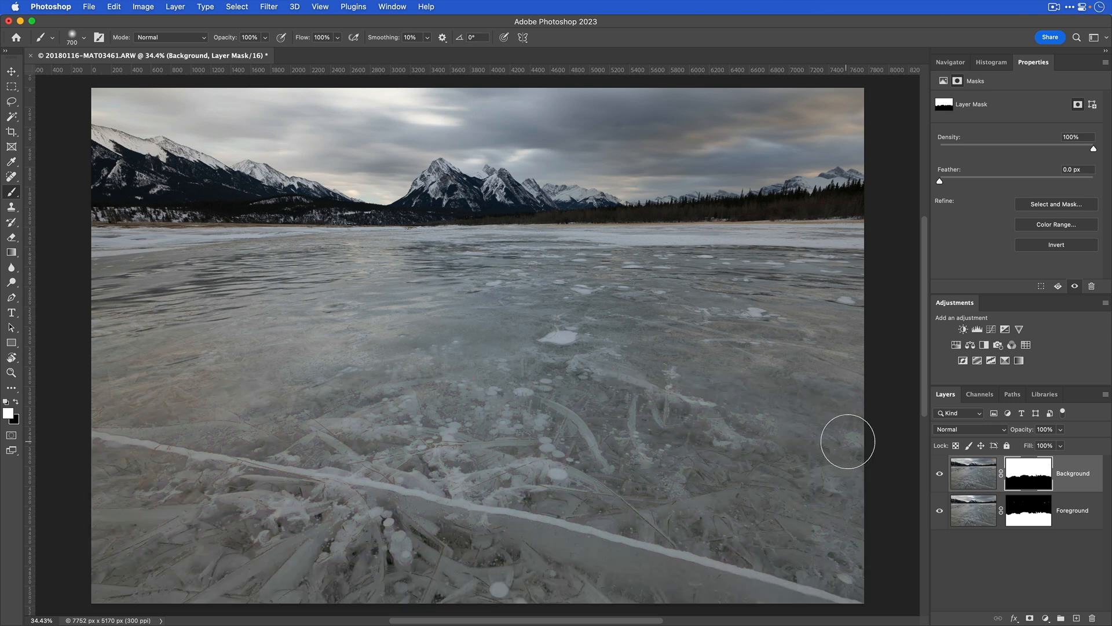
- With the red overlay shown on the Foreground layer's mask, paint black over the stray revealed spots along the mountains and treeline
{"action": "left_click", "coordinate": [1026, 512]}
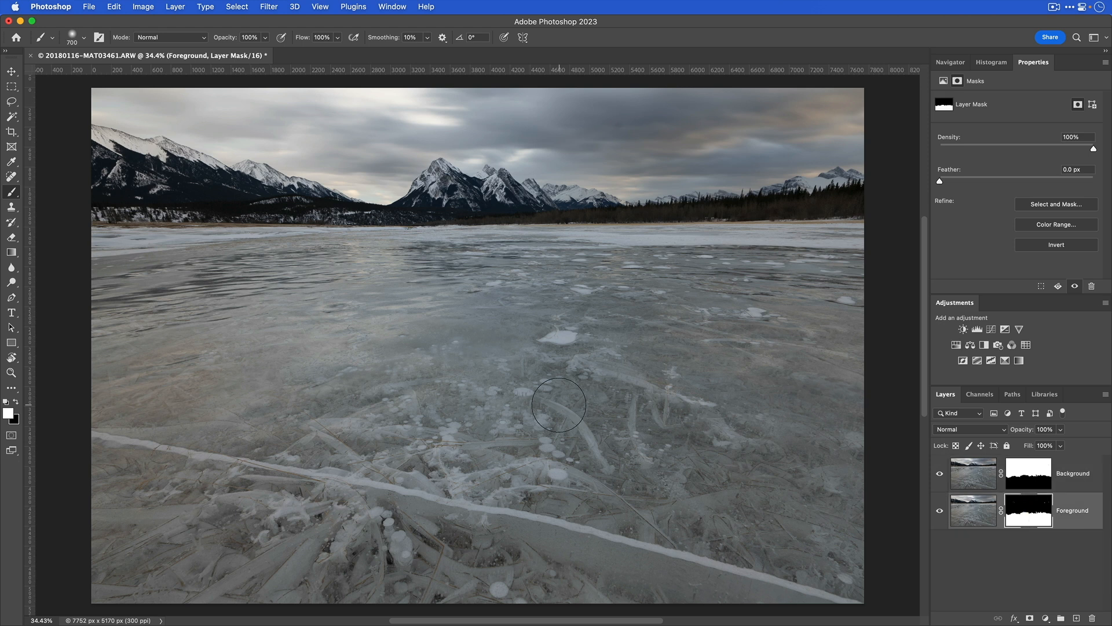
{"action": "key", "text": "backslash"}
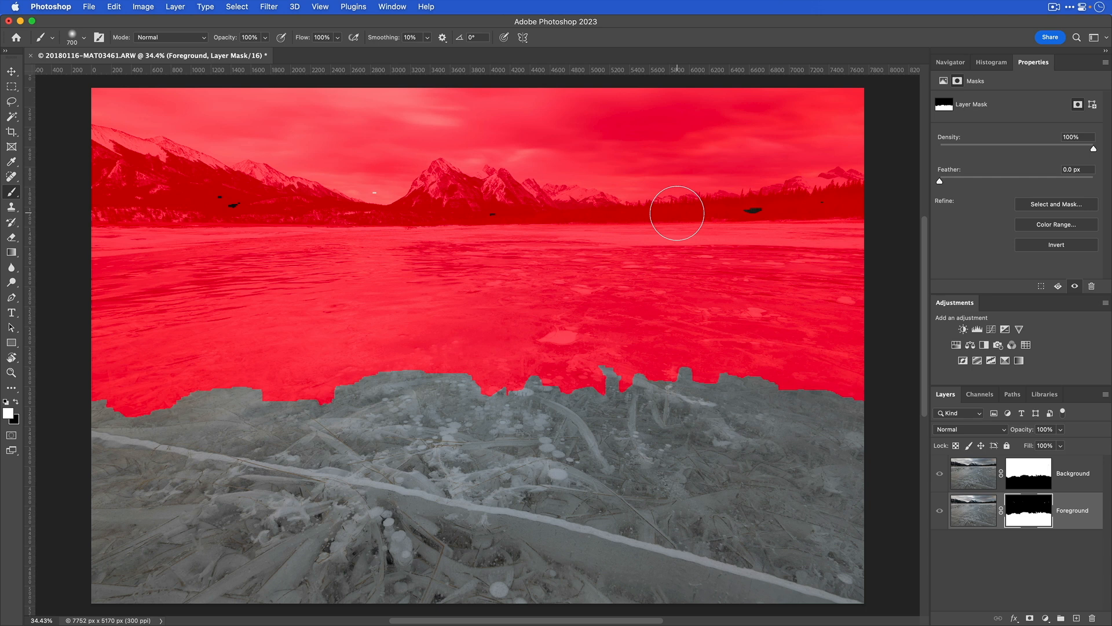
{"action": "key", "text": "x"}
{"action": "left_click_drag", "start_coordinate": [752, 210], "coordinate": [775, 204]}
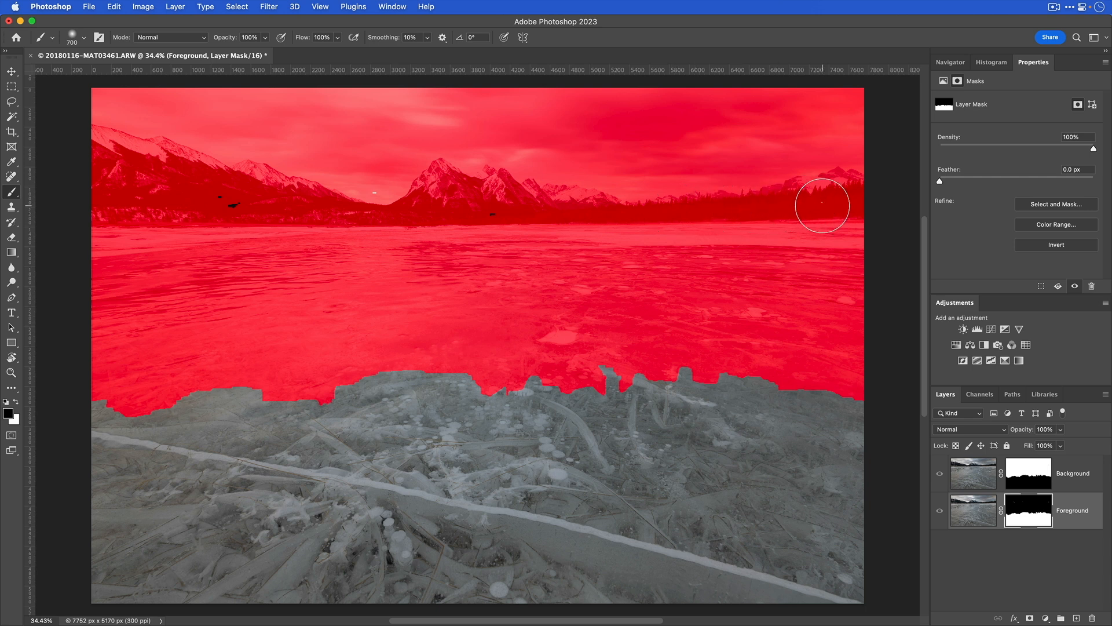
{"action": "left_click", "coordinate": [493, 212]}
{"action": "left_click", "coordinate": [234, 199]}
{"action": "key", "text": "backslash"}
{"action": "key", "text": "x"}
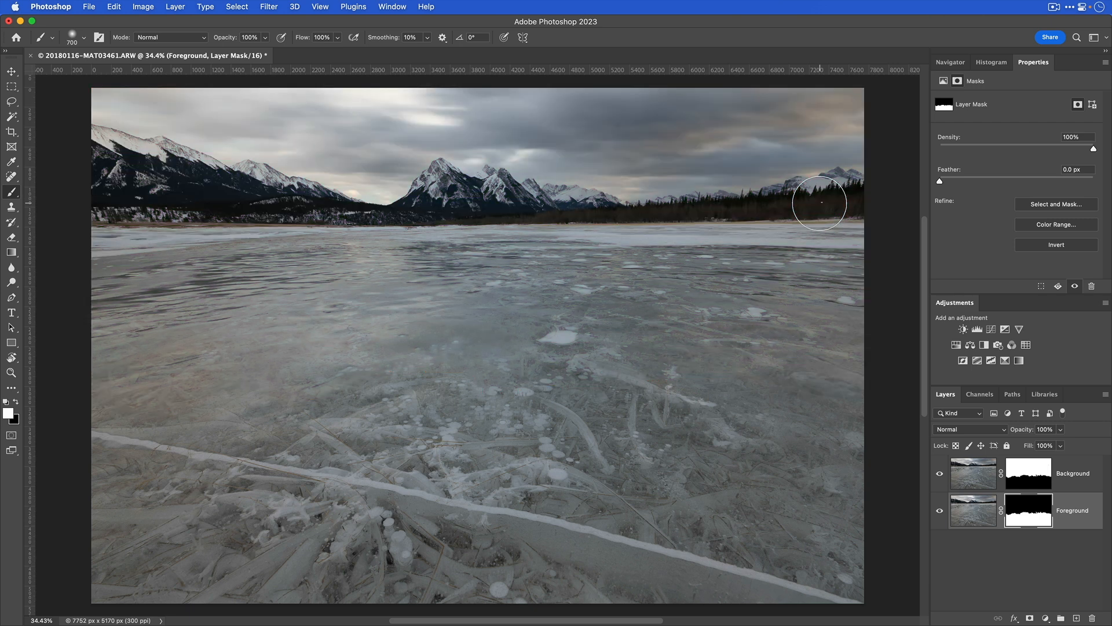
- Make the Background layer's image active instead of its mask, with black as the foreground color
{"action": "left_click", "coordinate": [1028, 478]}
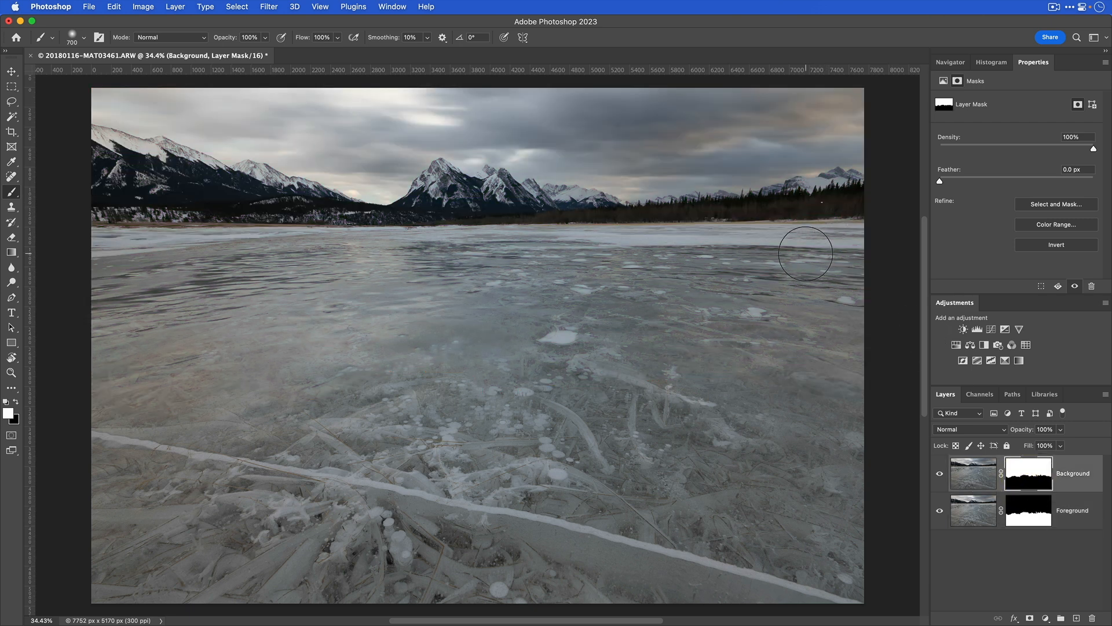
{"action": "key", "text": "x"}
{"action": "key", "text": "x"}
{"action": "left_click", "coordinate": [966, 479]}
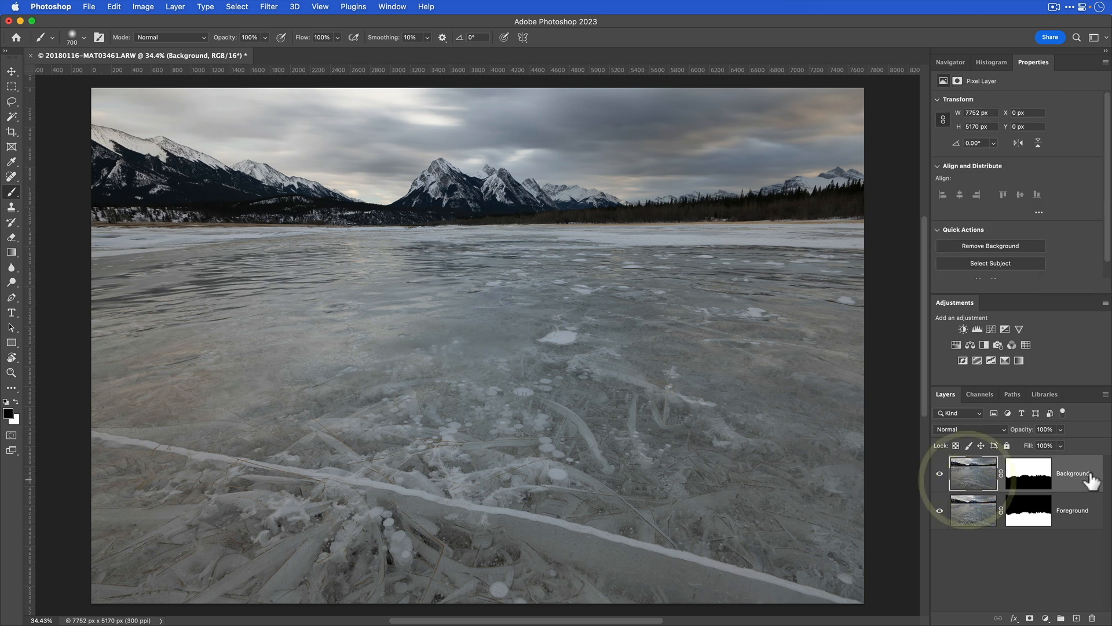
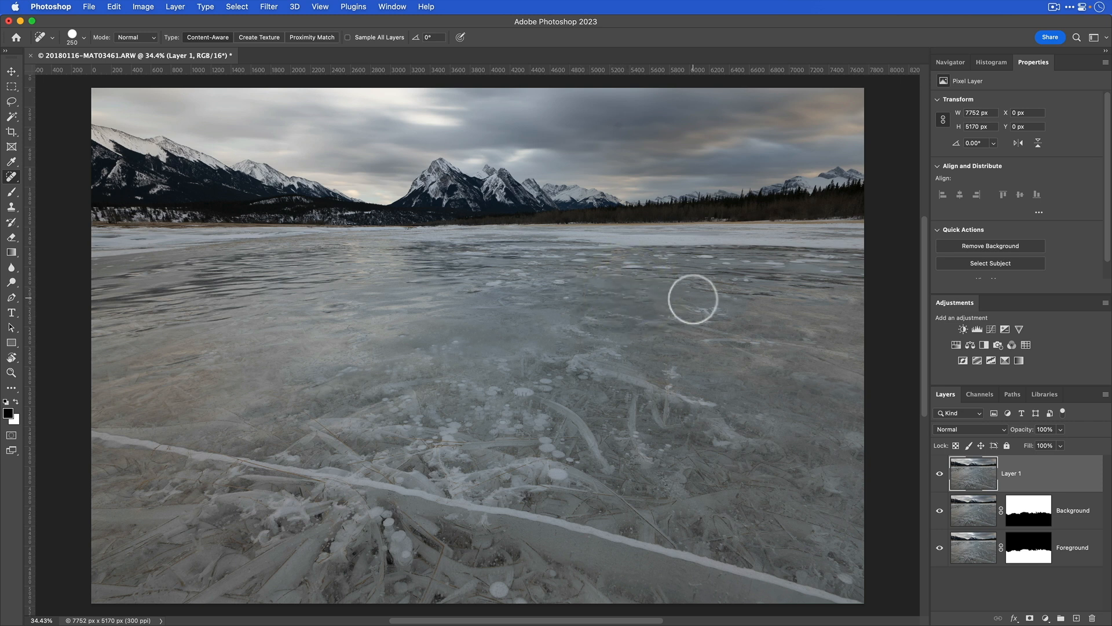
- On Layer 1, spot-heal the bright patches across the middle of the frozen lake with a 150-pixel Content-Aware healing brush
{"action": "key", "text": "bracketleft"}
{"action": "key", "text": "bracketleft"}
{"action": "key", "text": "bracketleft"}
{"action": "left_click_drag", "start_coordinate": [696, 290], "coordinate": [774, 290]}
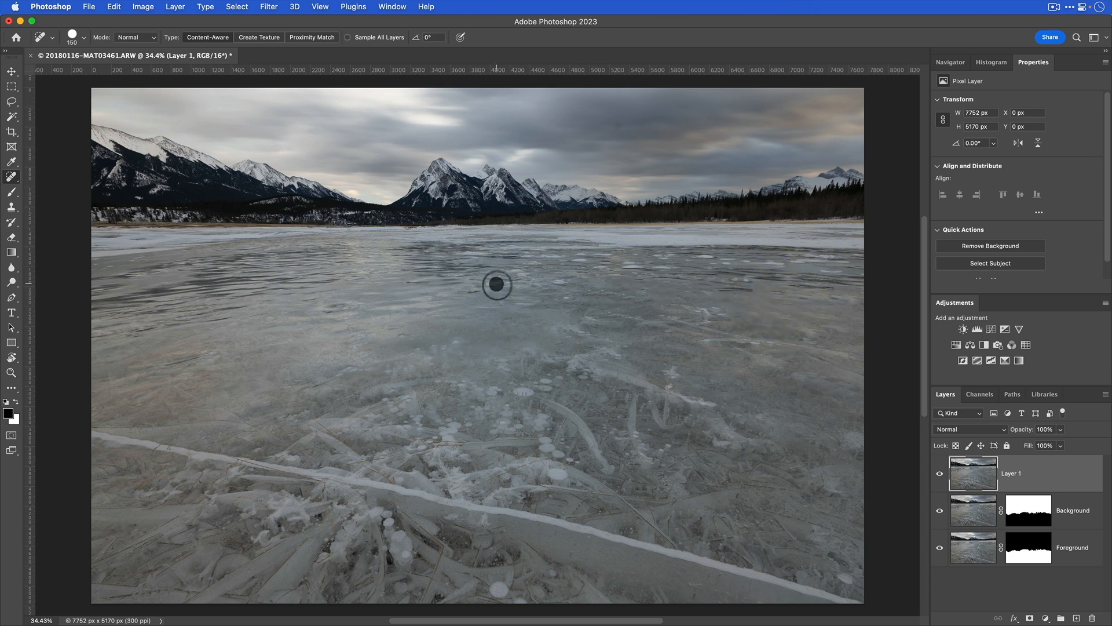
{"action": "left_click_drag", "start_coordinate": [481, 285], "coordinate": [477, 290]}
{"action": "left_click_drag", "start_coordinate": [321, 311], "coordinate": [360, 308]}
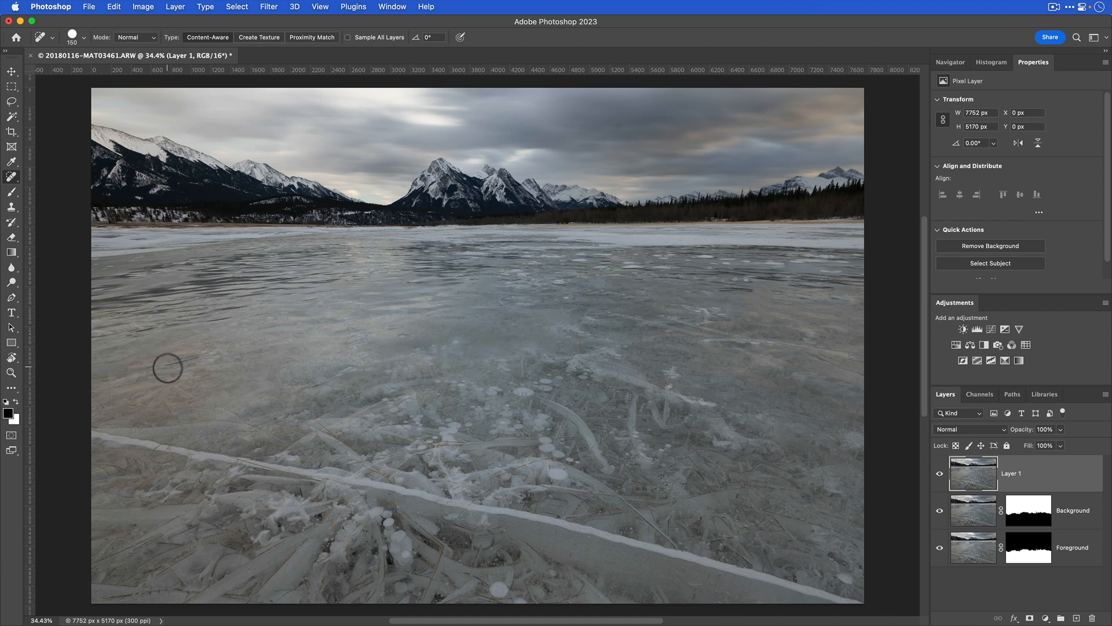
{"action": "mouse_move", "coordinate": [168, 368]}
{"action": "left_mouse_down"}
{"action": "mouse_move", "coordinate": [216, 355]}
{"action": "mouse_move", "coordinate": [169, 357]}
{"action": "left_mouse_up"}
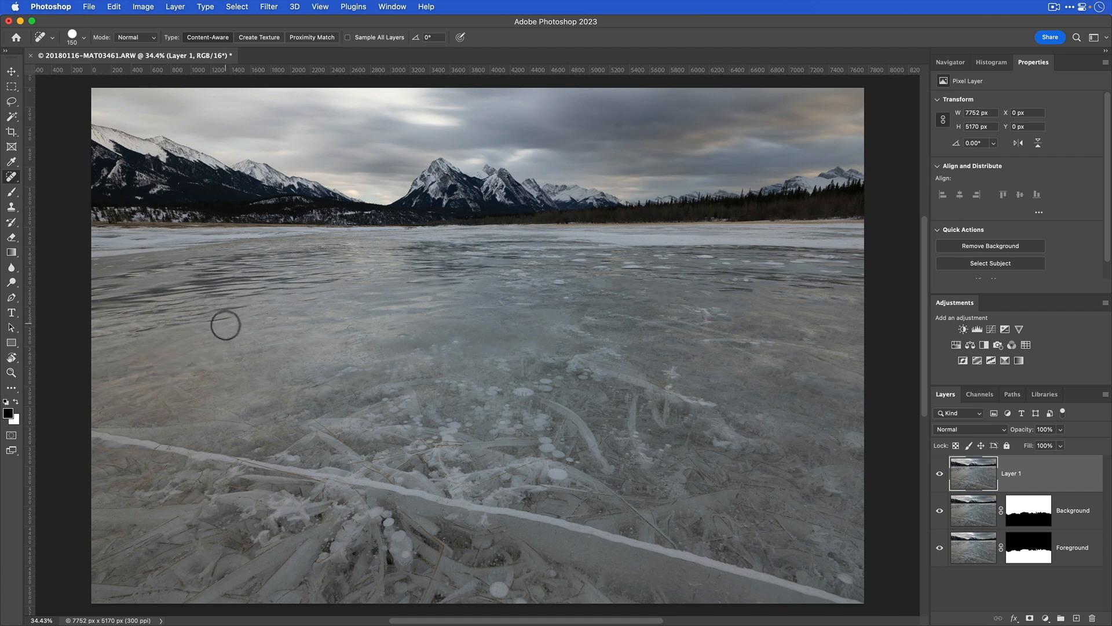
- Spot-heal the smaller marks on the left side of the ice with a 90-pixel brush
{"action": "key", "text": "bracketleft"}
{"action": "key", "text": "bracketleft"}
{"action": "key", "text": "bracketleft"}
{"action": "mouse_move", "coordinate": [228, 318]}
{"action": "left_mouse_down"}
{"action": "mouse_move", "coordinate": [203, 325]}
{"action": "mouse_move", "coordinate": [268, 315]}
{"action": "left_mouse_up"}
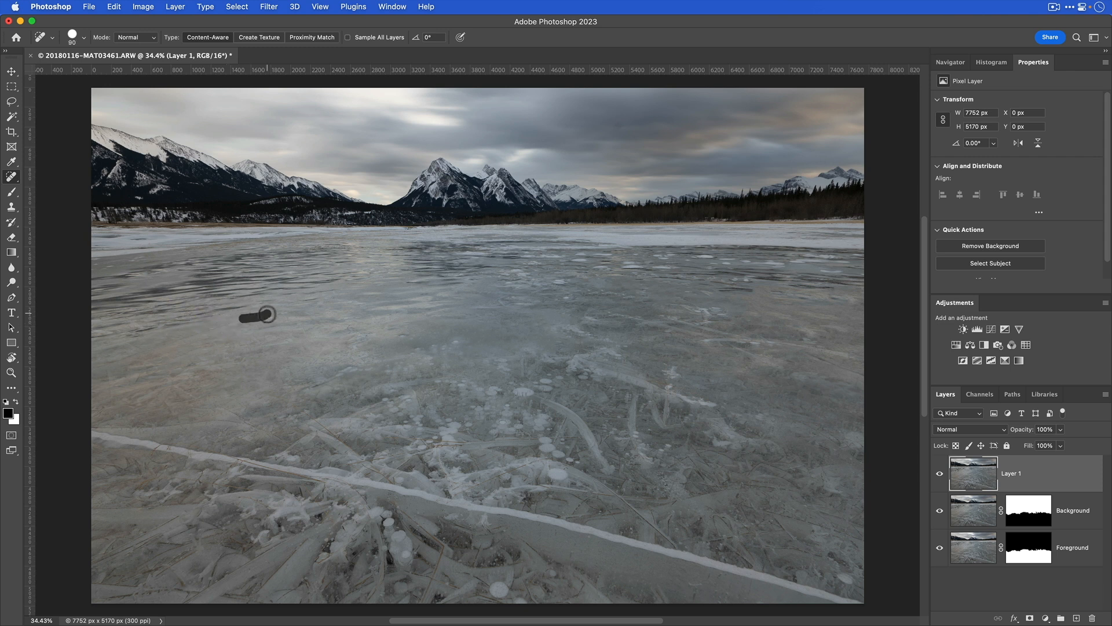
{"action": "left_click_drag", "start_coordinate": [158, 328], "coordinate": [130, 330]}
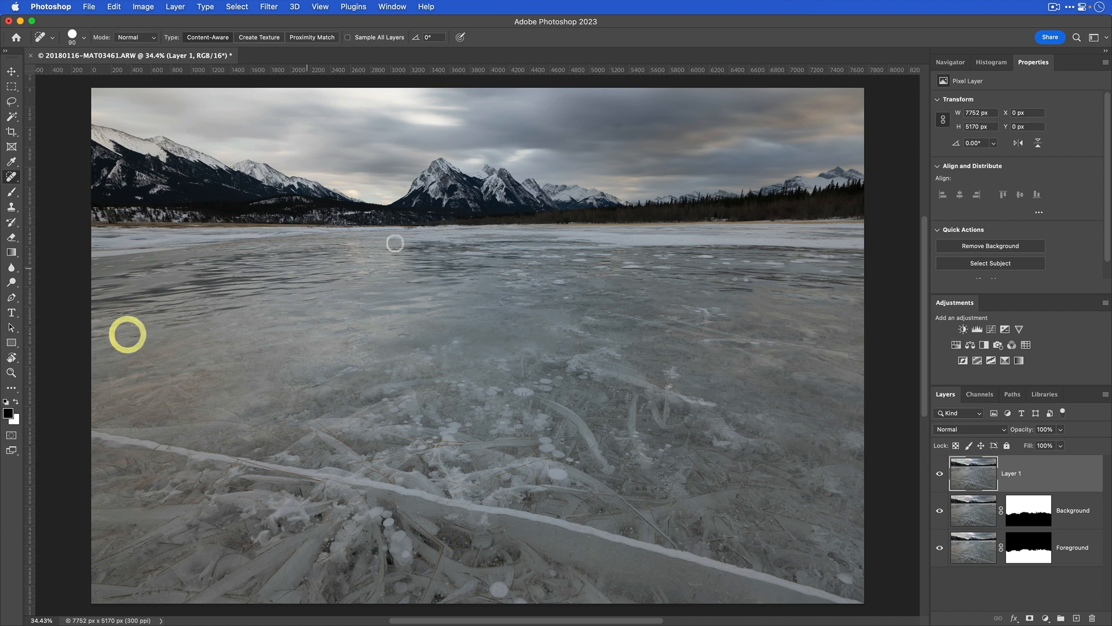
- Spot-heal a blemish in the sky above the mountains and another on the ice near the photo's lower-right corner
{"action": "key", "text": "bracketright"}
{"action": "key", "text": "bracketright"}
{"action": "key", "text": "bracketright"}
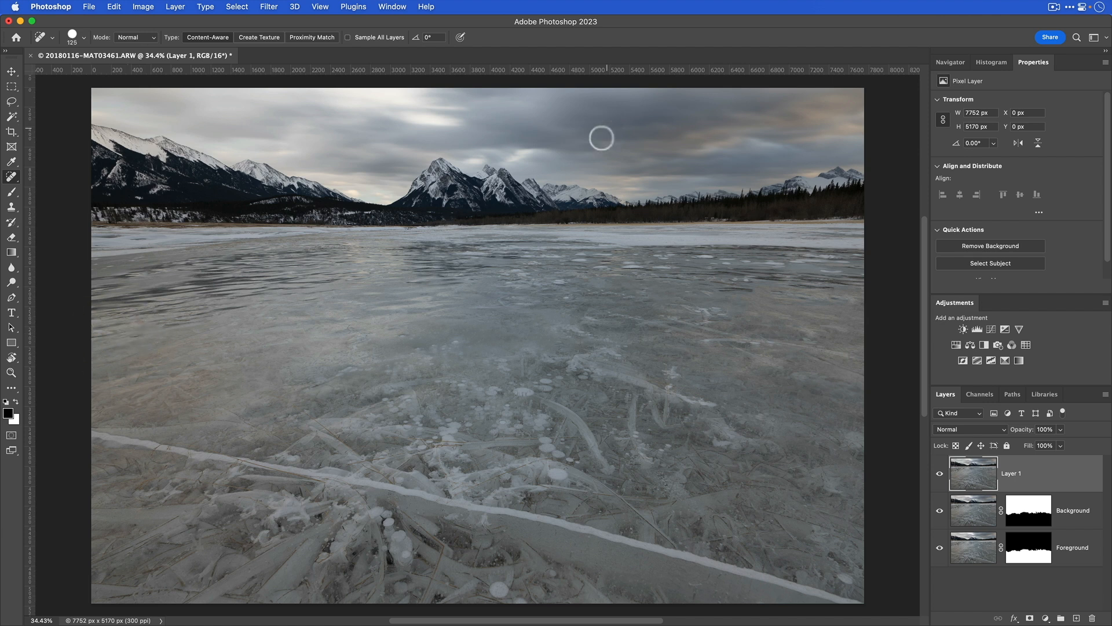
{"action": "left_click", "coordinate": [619, 126]}
{"action": "key", "text": "bracketleft"}
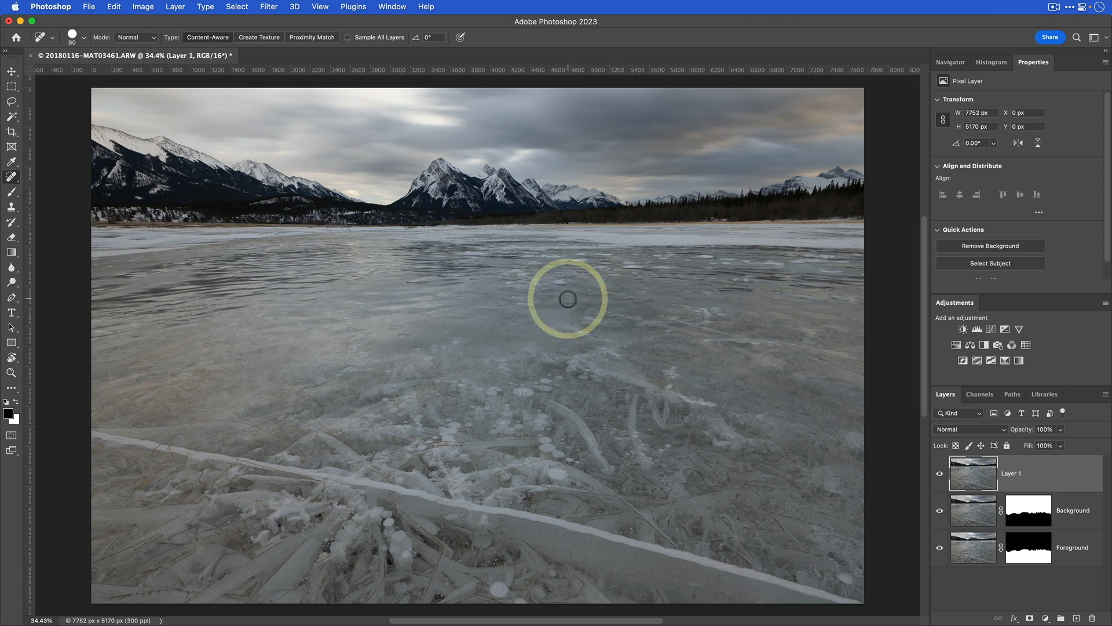
{"action": "key", "text": "bracketright"}
{"action": "left_click", "coordinate": [841, 577]}
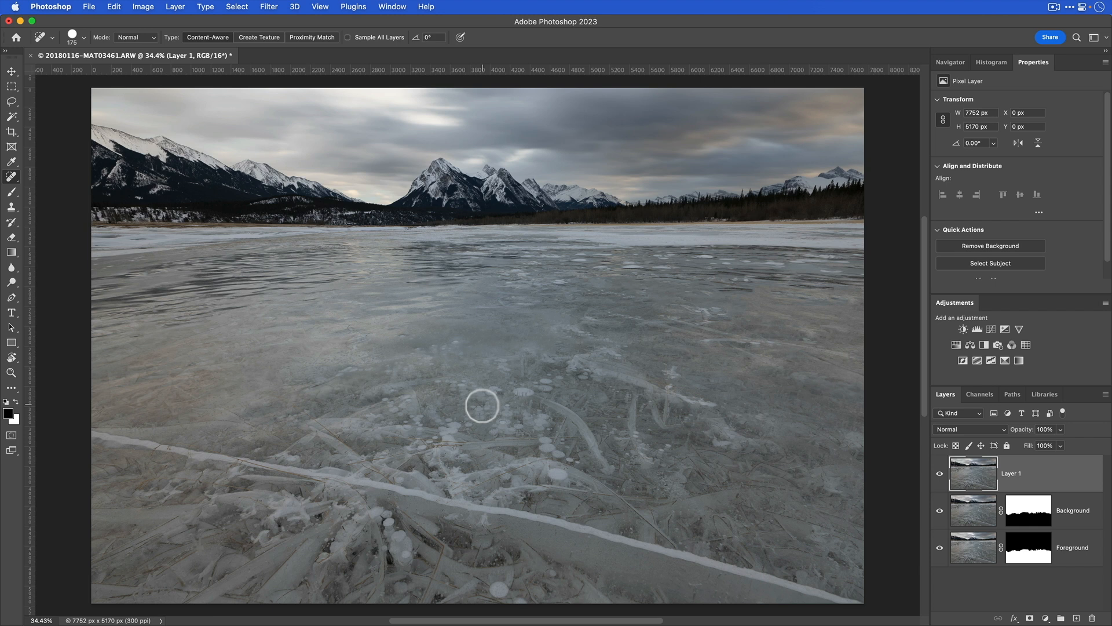
- Select the sky and mountains down to the shoreline with a rectangular marquee and paste a copy onto a new layer
{"action": "key", "text": "v"}
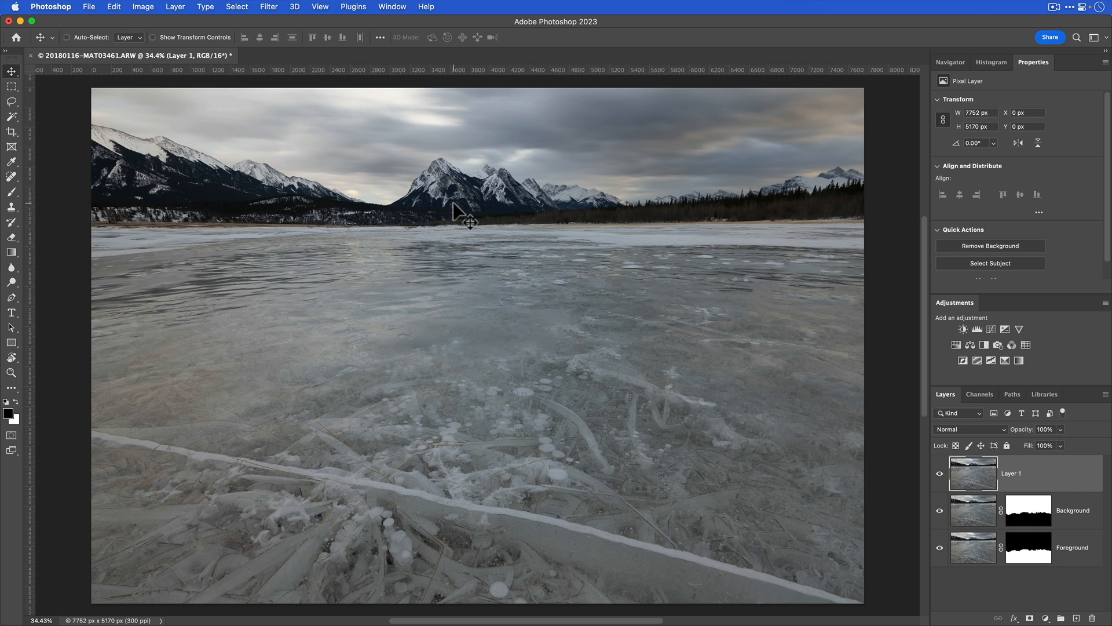
{"action": "key", "text": "m"}
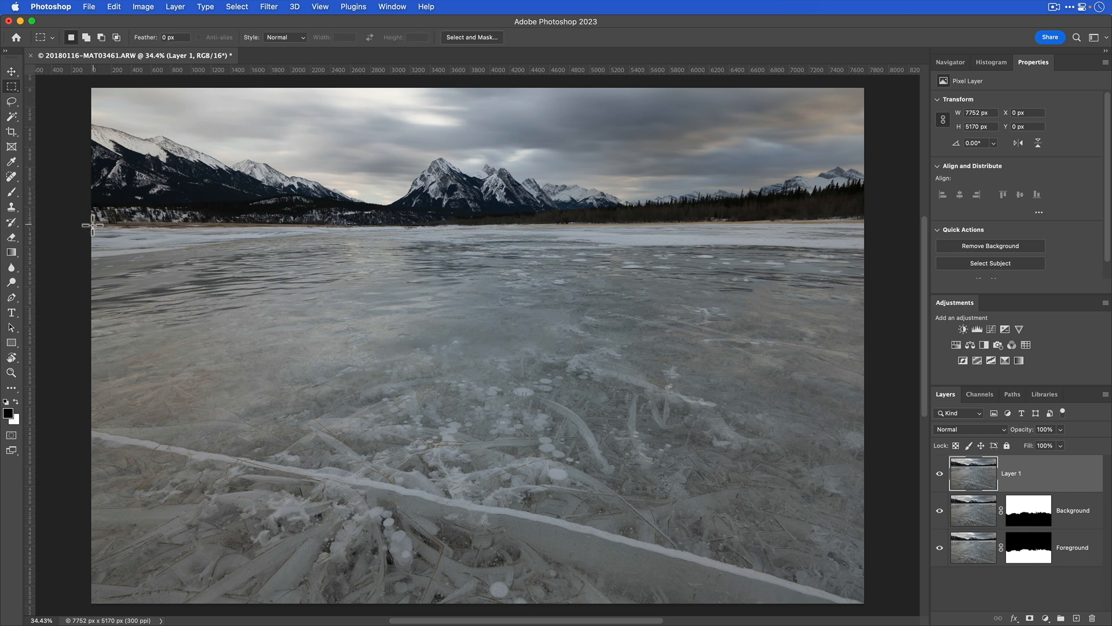
{"action": "left_click_drag", "start_coordinate": [93, 224], "coordinate": [872, 82]}
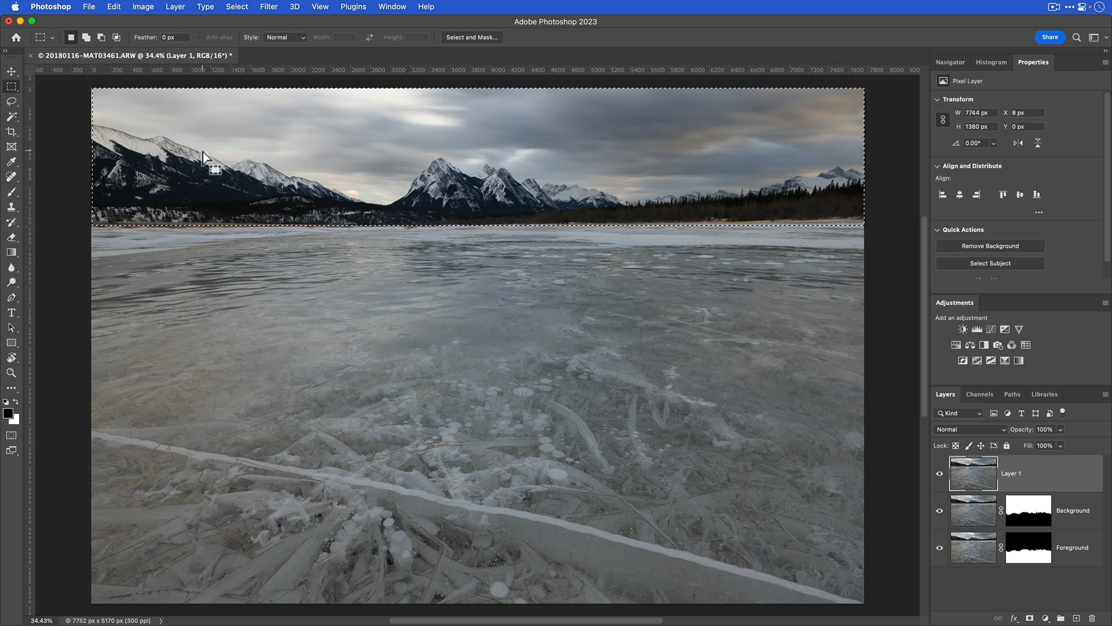
{"action": "left_click", "coordinate": [119, 9]}
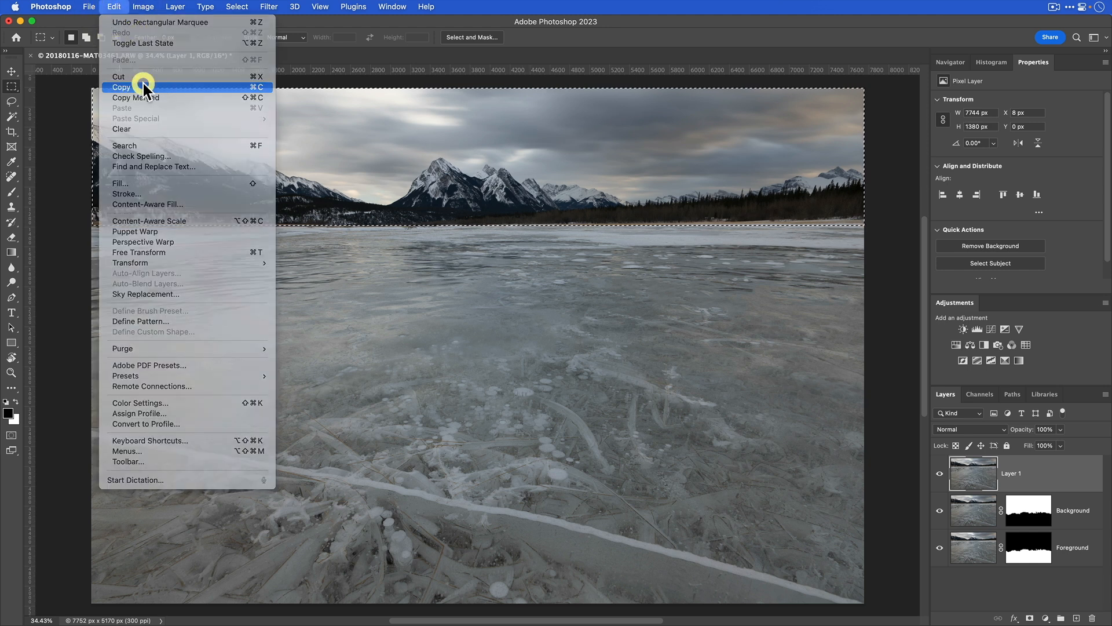
{"action": "left_click", "coordinate": [143, 84]}
{"action": "left_click", "coordinate": [114, 6]}
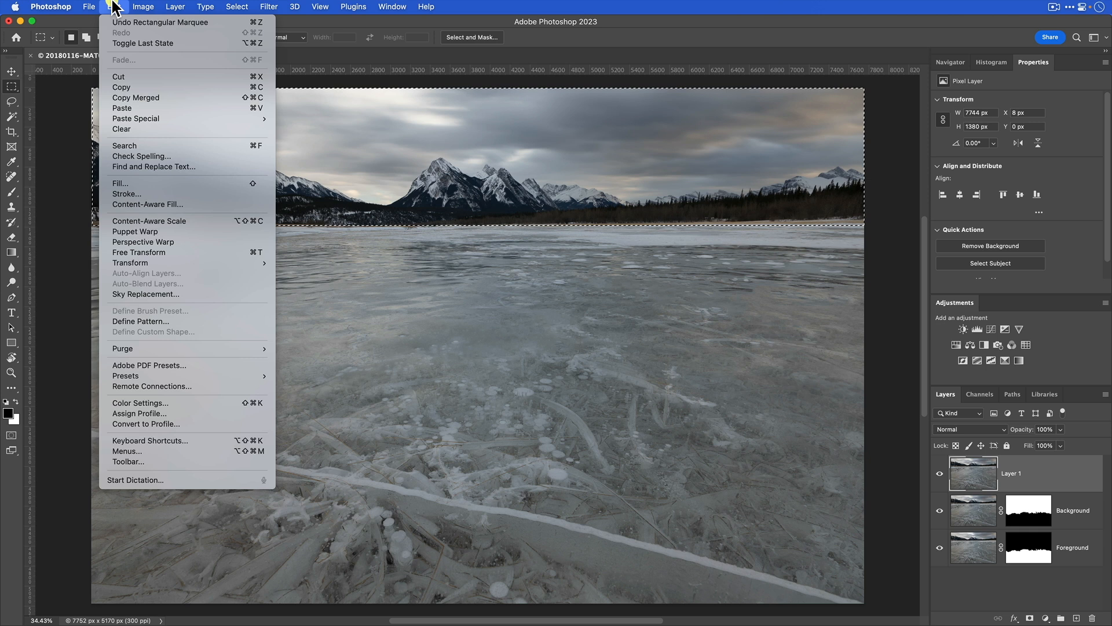
{"action": "left_click", "coordinate": [135, 109]}
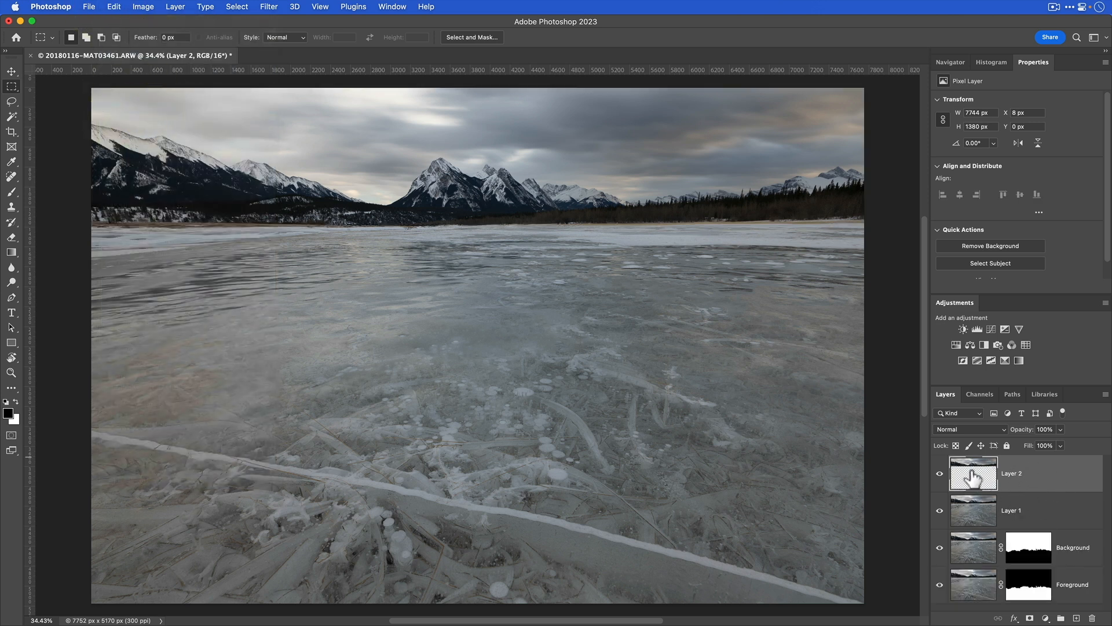
- Scale the pasted sky-and-mountain layer proportionally to about 164%, keeping its lower edge on the shoreline and the main peak near the centre
{"action": "left_click", "coordinate": [117, 7]}
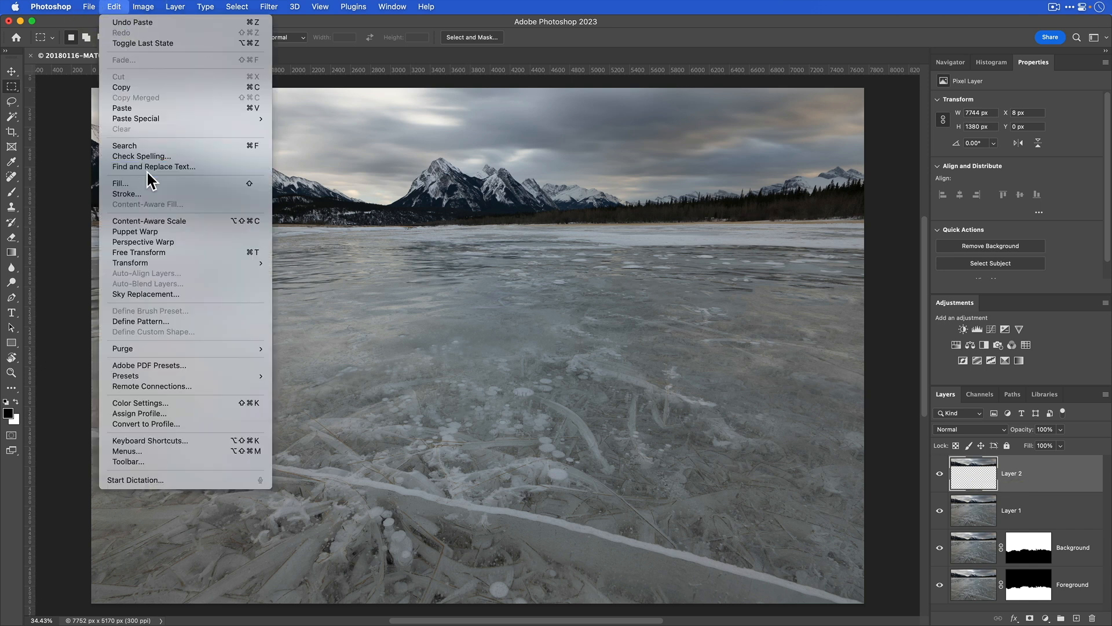
{"action": "left_click", "coordinate": [252, 252]}
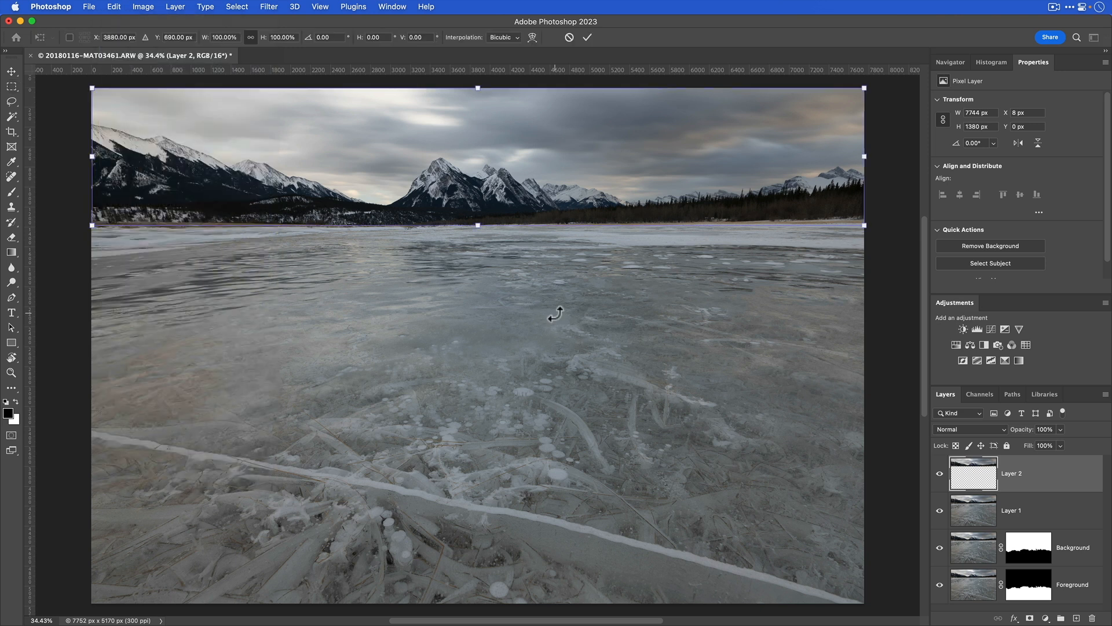
{"action": "key", "text": "super+minus"}
{"action": "key", "text": "super+minus"}
{"action": "key", "text": "super+minus"}
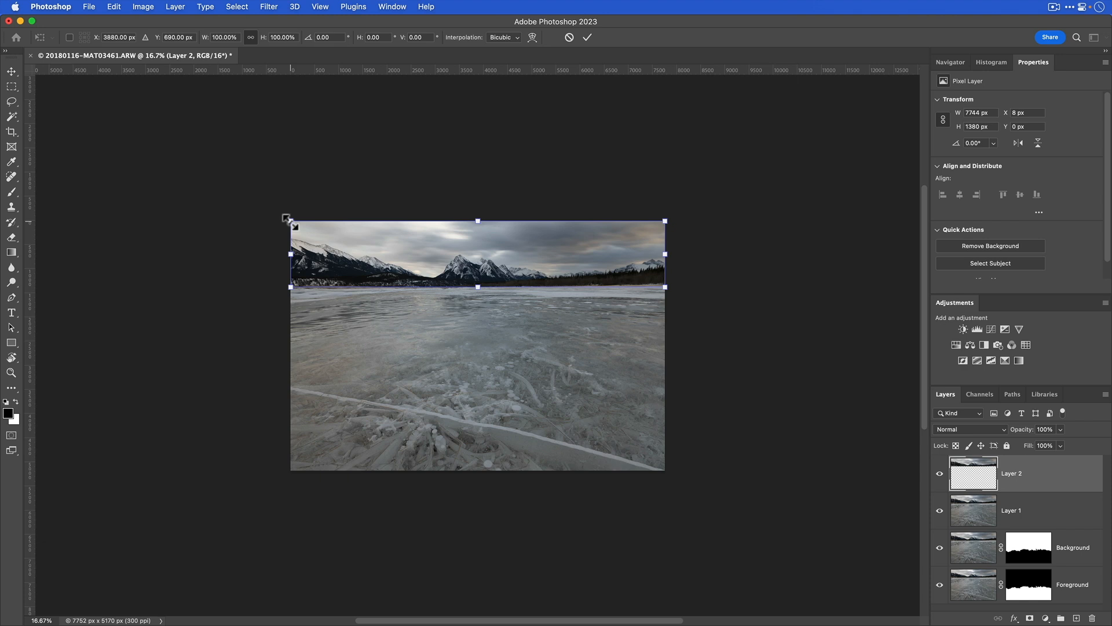
{"action": "left_click_drag", "start_coordinate": [288, 220], "coordinate": [162, 179]}
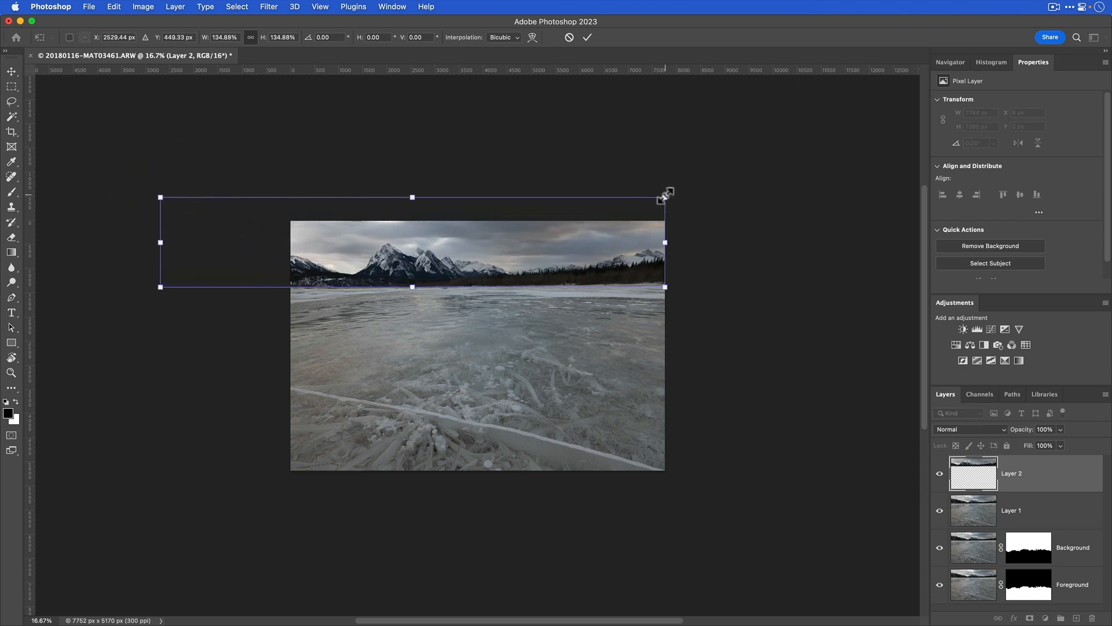
{"action": "left_click_drag", "start_coordinate": [665, 197], "coordinate": [770, 176]}
{"action": "left_click_drag", "start_coordinate": [532, 266], "coordinate": [527, 258]}
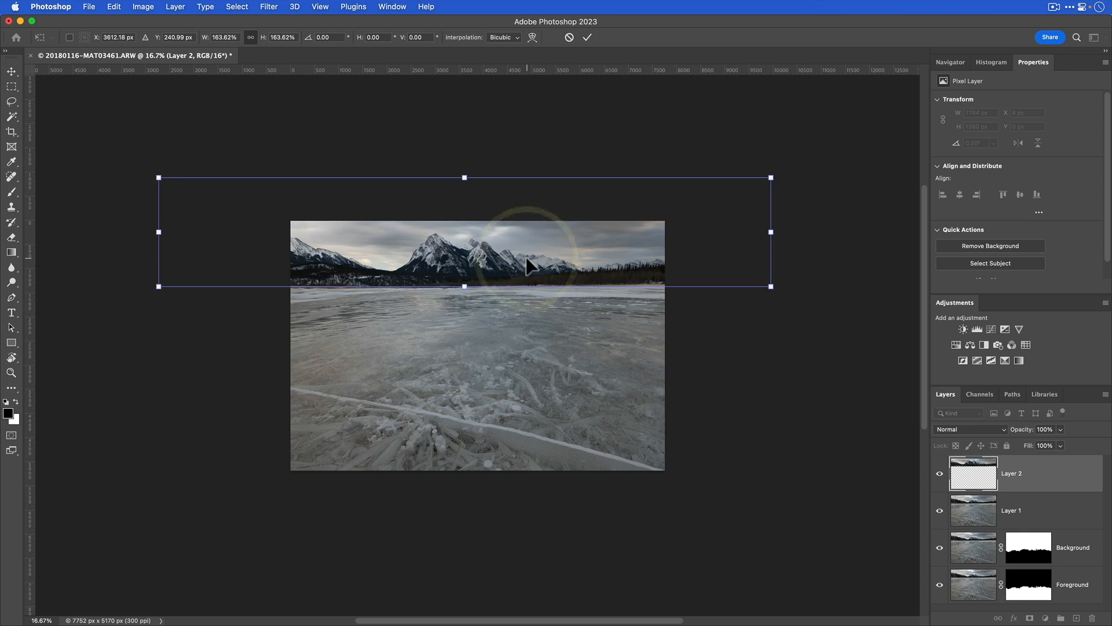
{"action": "key", "text": "Return"}
{"action": "key", "text": "m"}
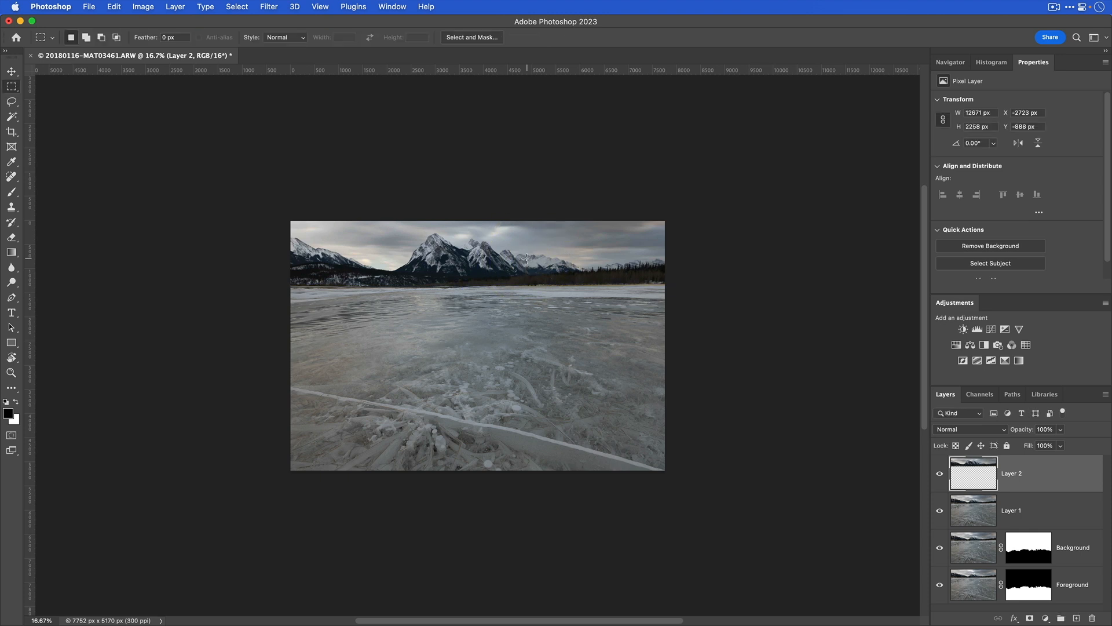
- Start a free transform of the enlarged mountain layer and shift it left, with its lower edge realigned to the shoreline
{"action": "key", "text": "super+0"}
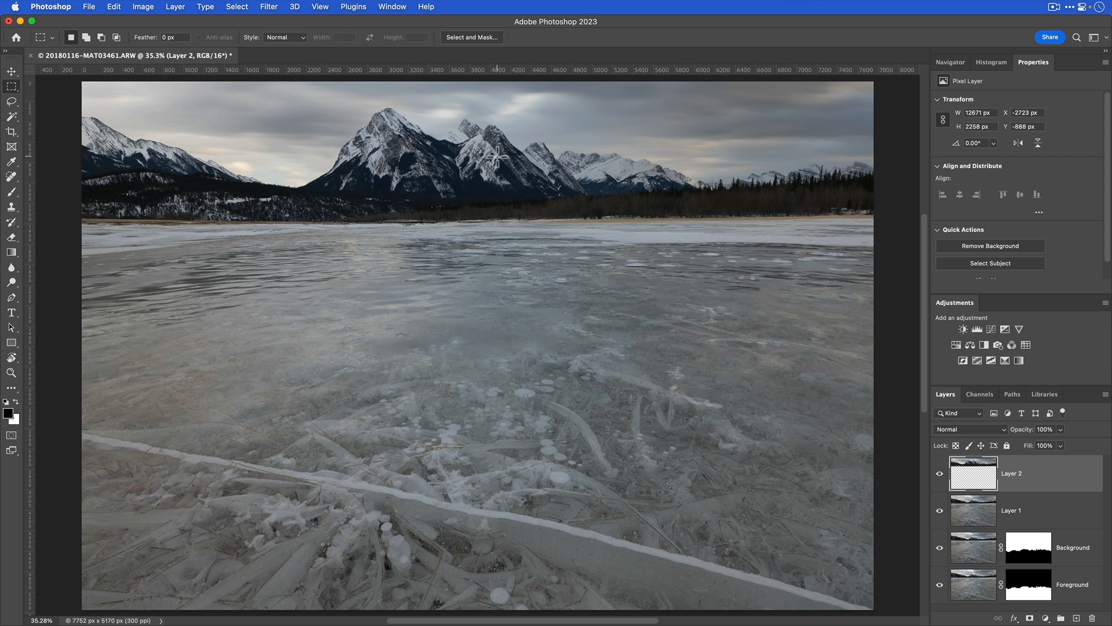
{"action": "key", "text": "super+minus"}
{"action": "key", "text": "super+minus"}
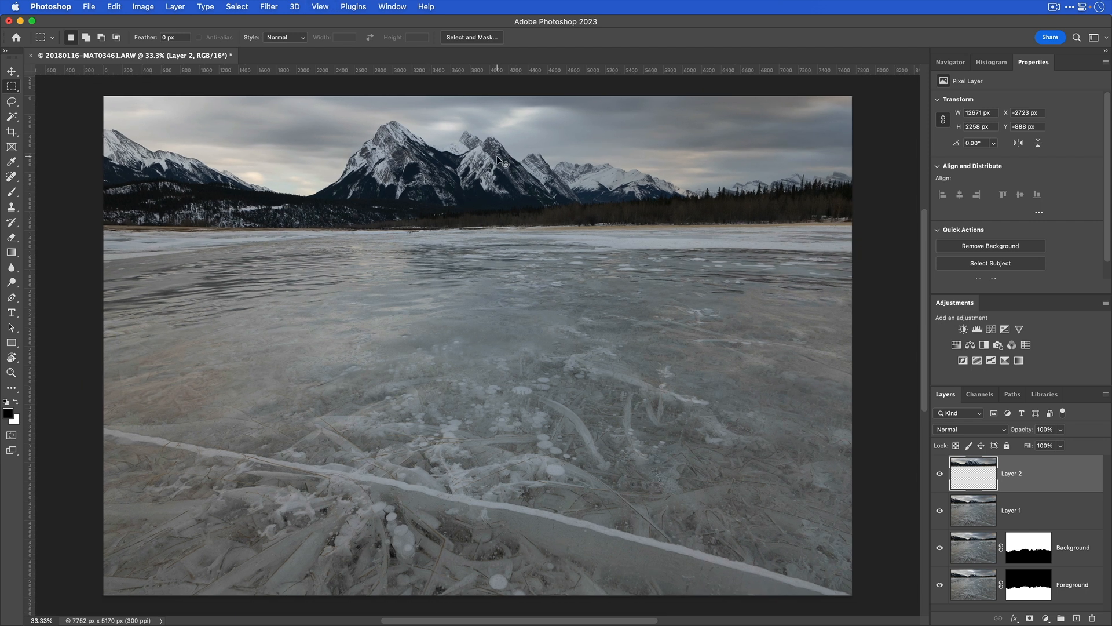
{"action": "key", "text": "super+0"}
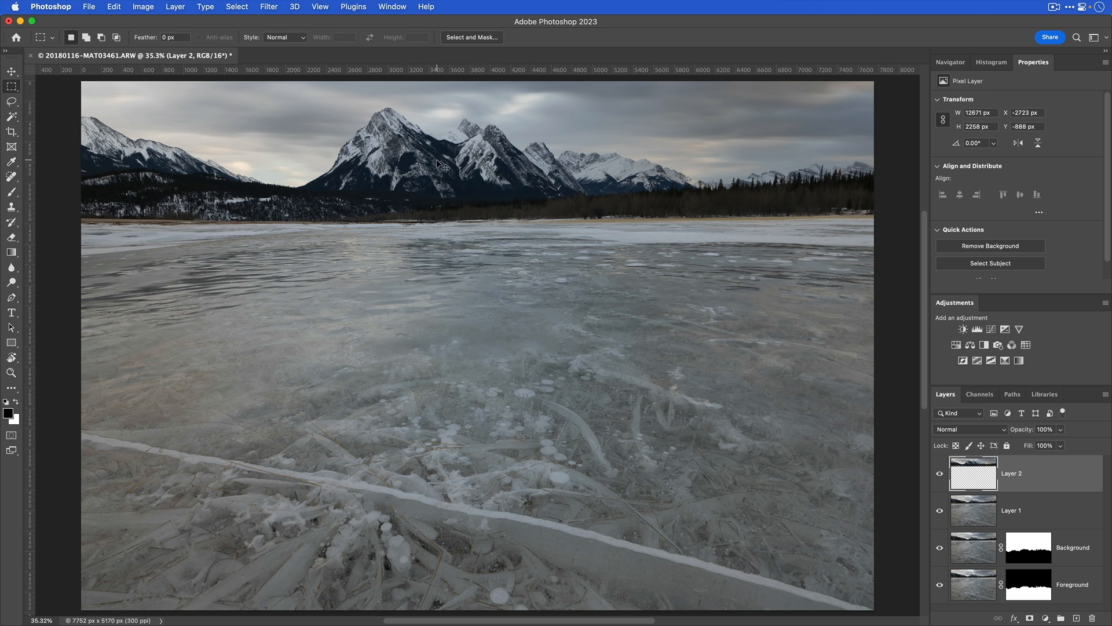
{"action": "key", "text": "super+minus"}
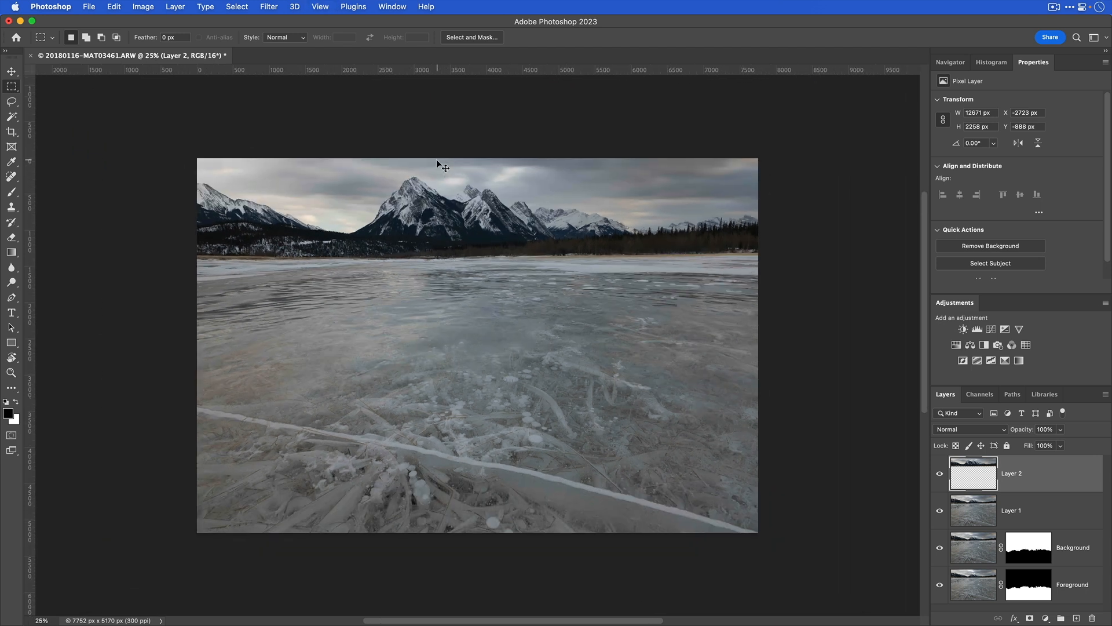
{"action": "key", "text": "super+minus"}
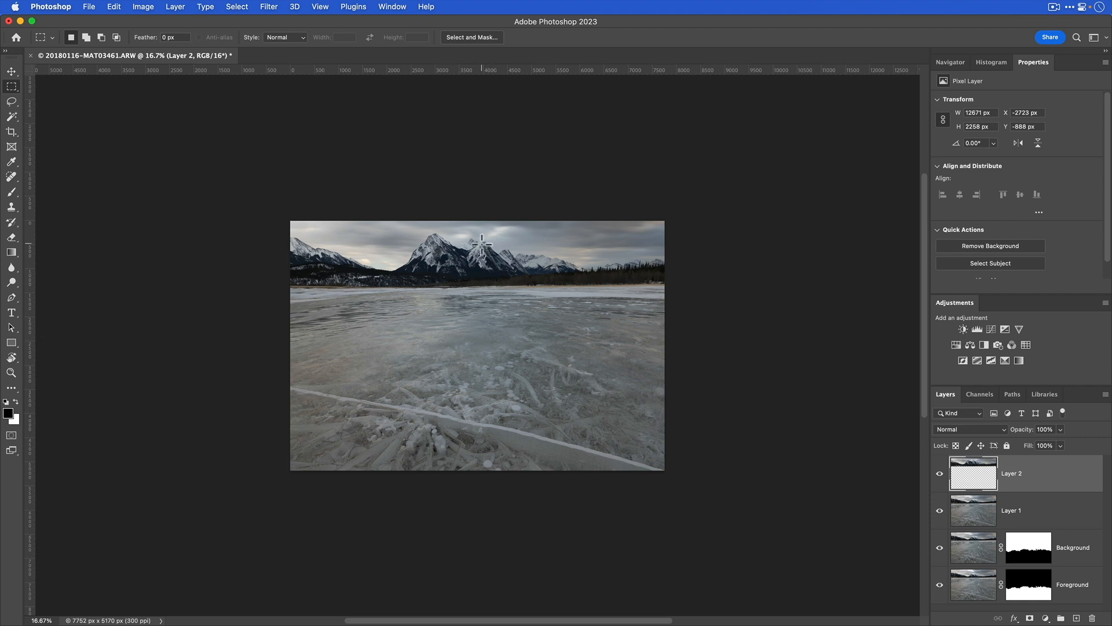
{"action": "key", "text": "super+t"}
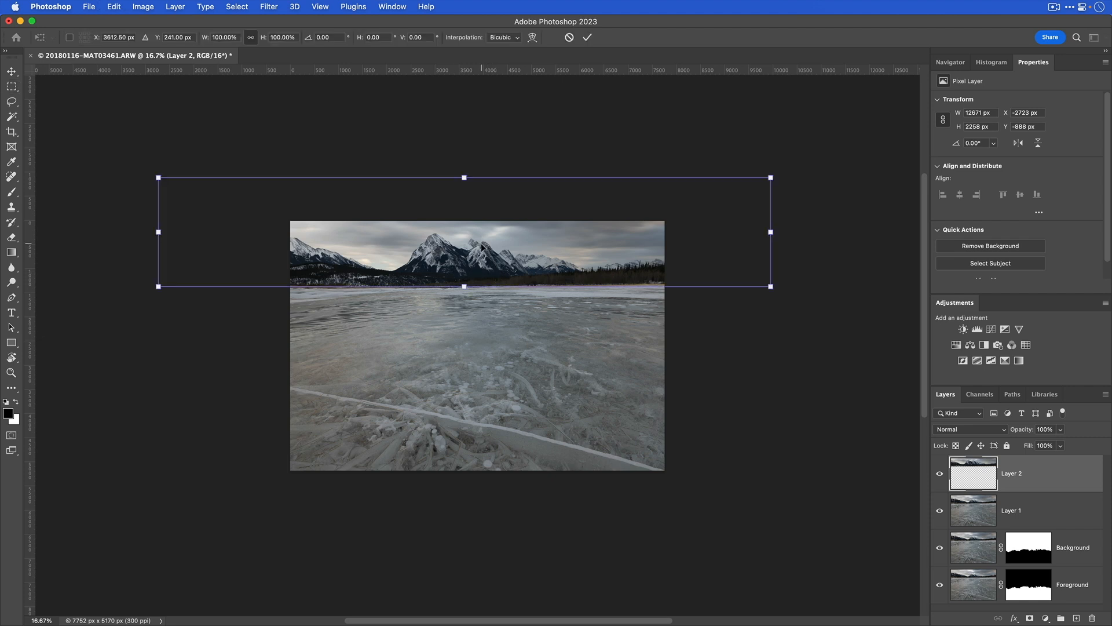
{"action": "left_click_drag", "start_coordinate": [453, 247], "coordinate": [391, 243]}
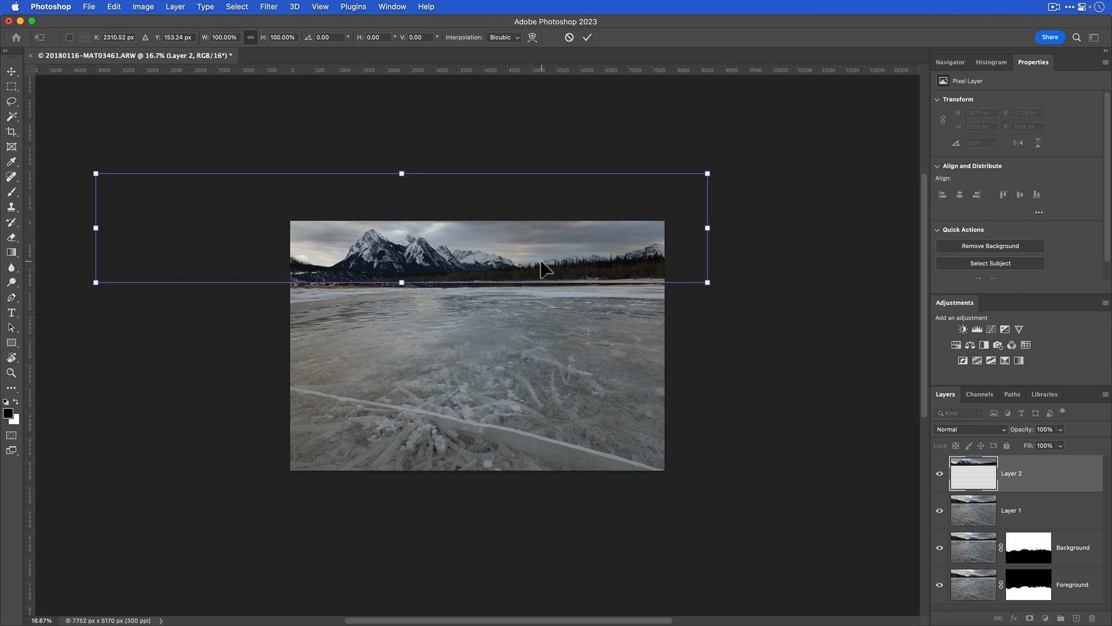
{"action": "left_click_drag", "start_coordinate": [541, 261], "coordinate": [541, 265]}
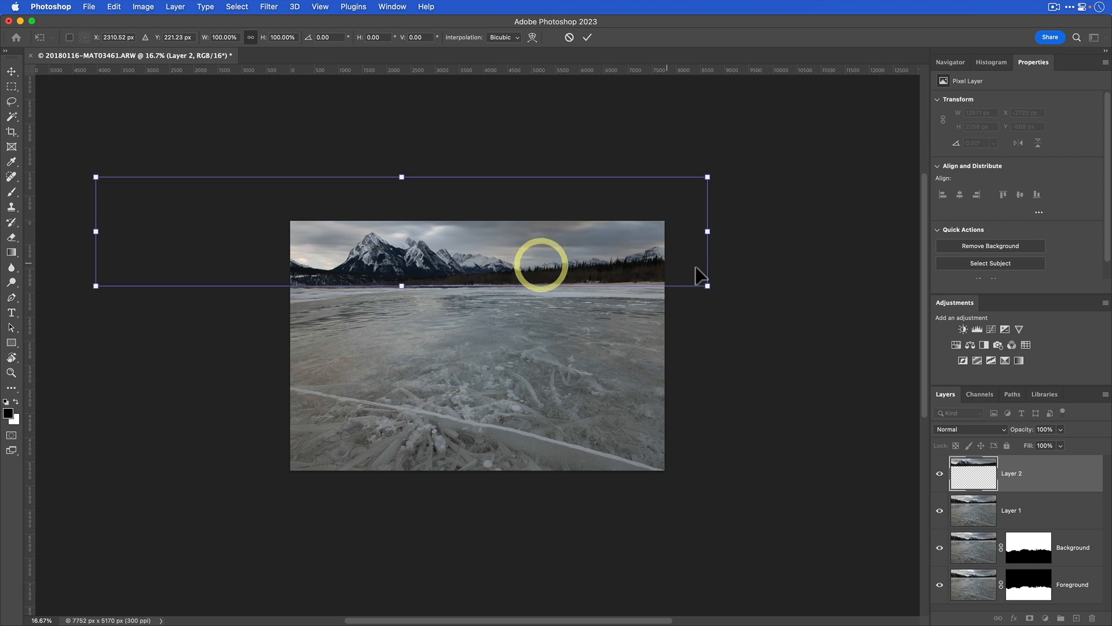
- Stretch the mountain layer upward from the shoreline to about 104% width and 111% height, and apply the transform
{"action": "mouse_move", "coordinate": [92, 176]}
{"action": "left_mouse_down"}
{"action": "mouse_move", "coordinate": [70, 167]}
{"action": "mouse_move", "coordinate": [87, 175]}
{"action": "left_mouse_up"}
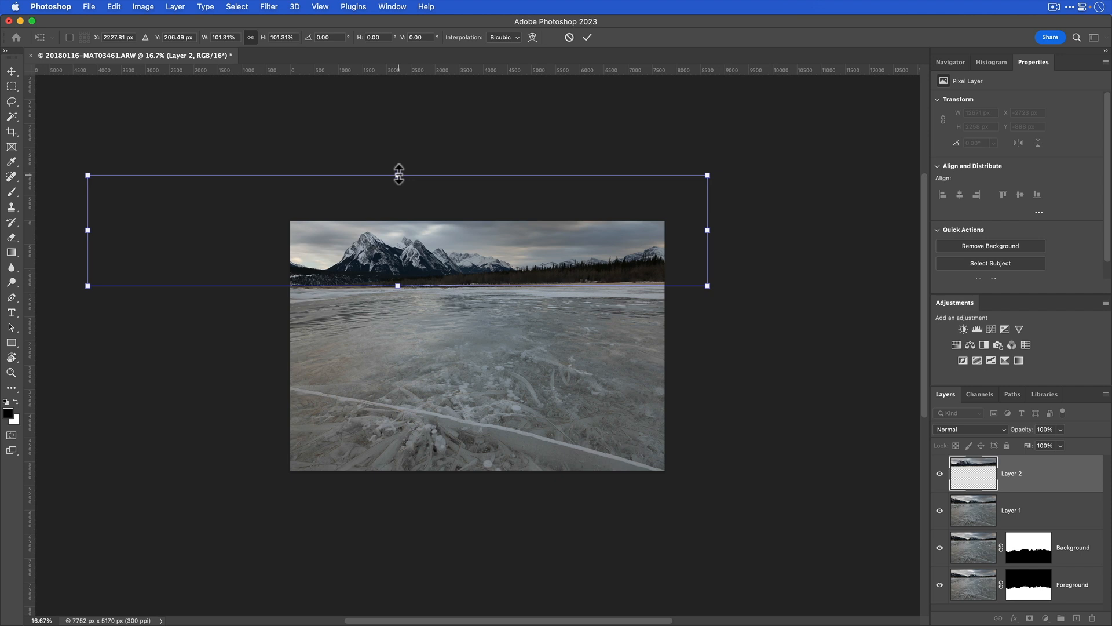
{"action": "left_click_drag", "start_coordinate": [398, 175], "coordinate": [397, 172]}
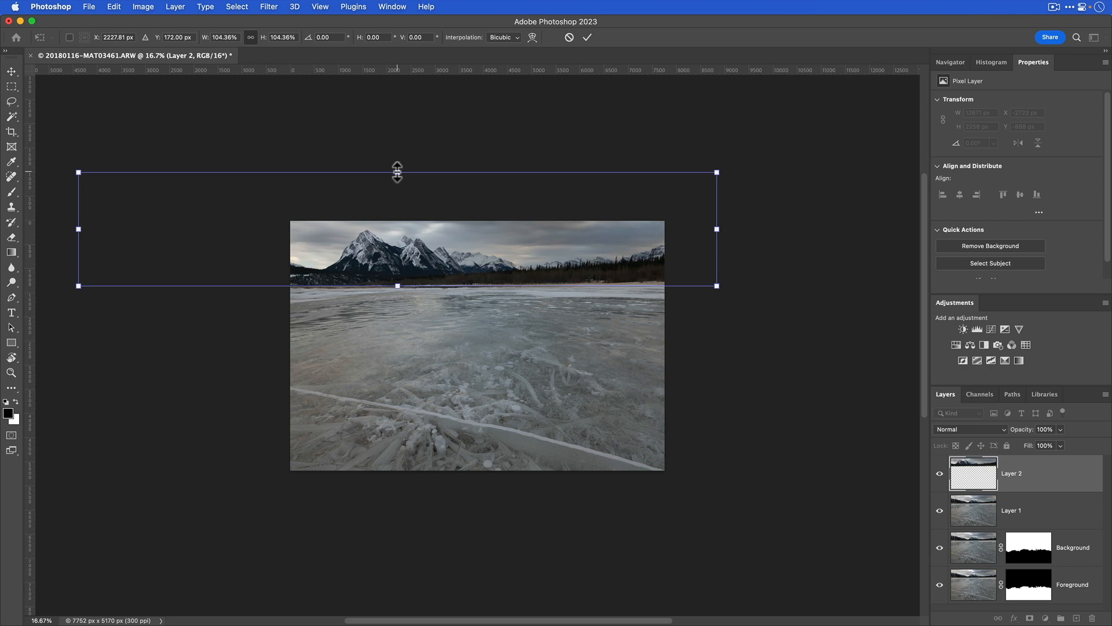
{"action": "mouse_move", "coordinate": [397, 172]}
{"action": "left_mouse_down"}
{"action": "mouse_move", "coordinate": [398, 151]}
{"action": "mouse_move", "coordinate": [397, 183]}
{"action": "mouse_move", "coordinate": [397, 165]}
{"action": "left_mouse_up"}
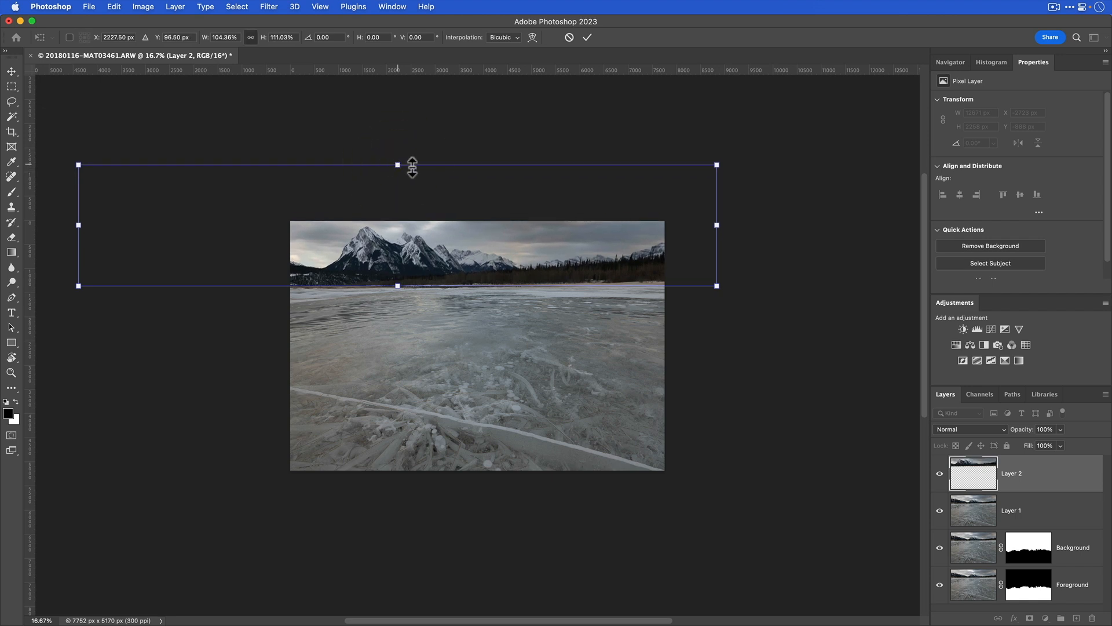
{"action": "key", "text": "Return"}
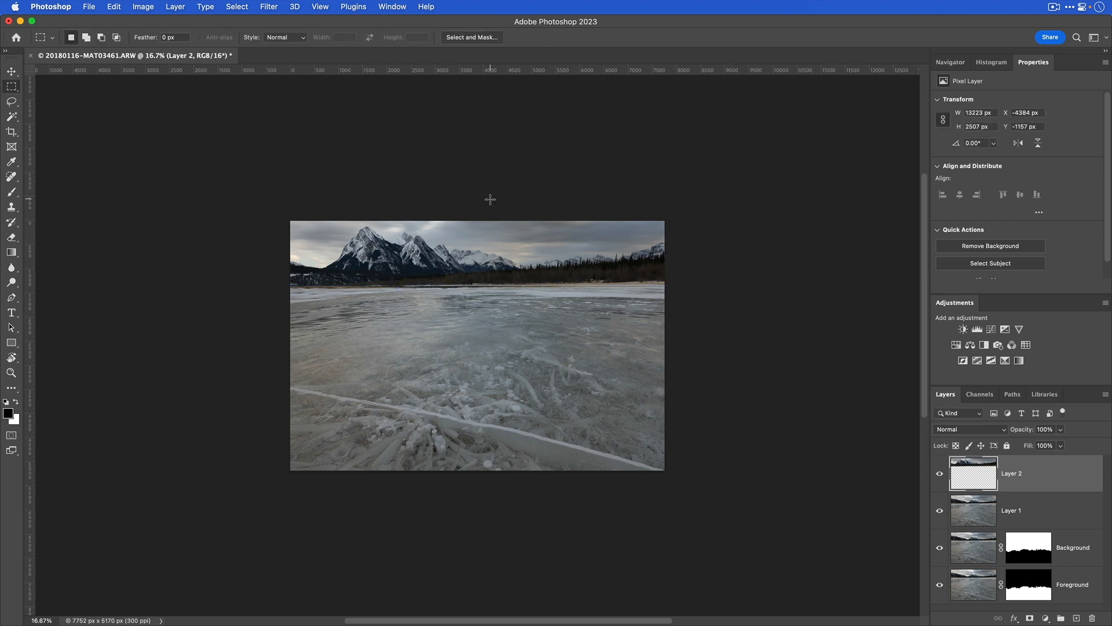
- Nudge the enlarged mountain layer down about 70 px to close the seam along the shoreline
{"action": "key", "text": "v"}
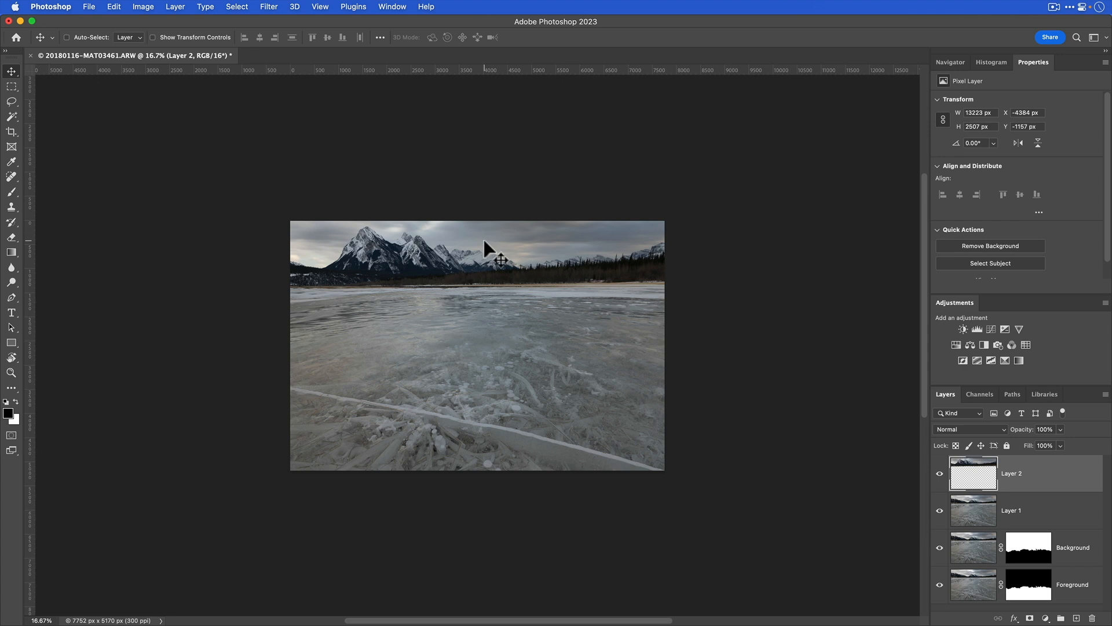
{"action": "key", "text": "Down"}
{"action": "key", "text": "Down"}
{"action": "key", "text": "Down"}
{"action": "key", "text": "Down"}
{"action": "key", "text": "Down"}
{"action": "key", "text": "Down"}
{"action": "key", "text": "Down"}
{"action": "key", "text": "Down"}
{"action": "key", "text": "Down"}
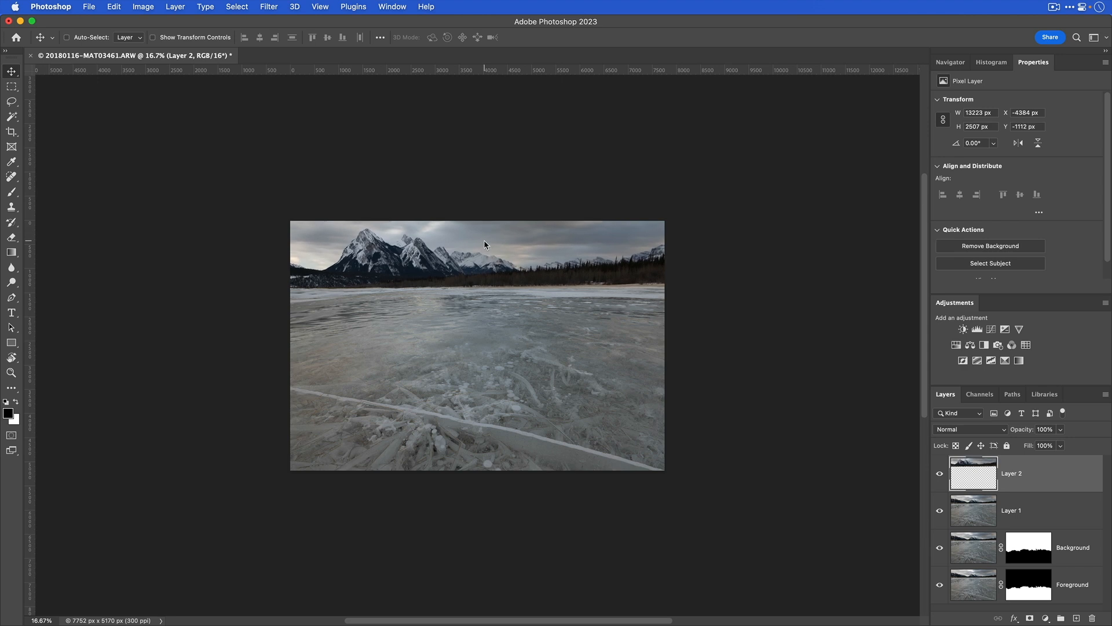
{"action": "key", "text": "Down"}
{"action": "key", "text": "Down"}
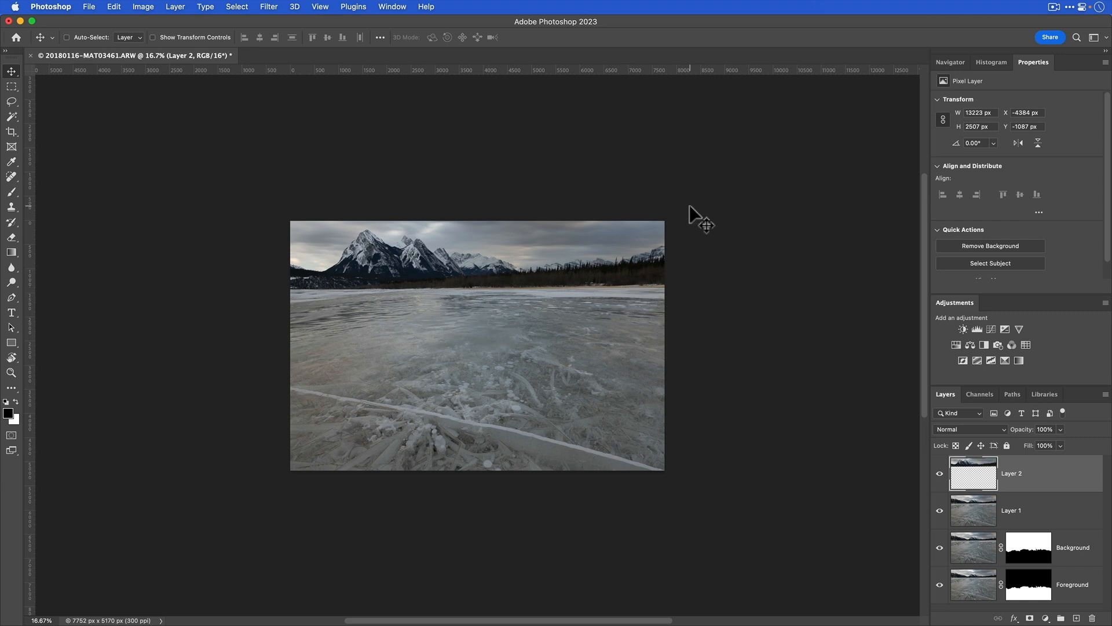
- Compare the whole image with and without the enlarged mountain layer
{"action": "key", "text": "super+0"}
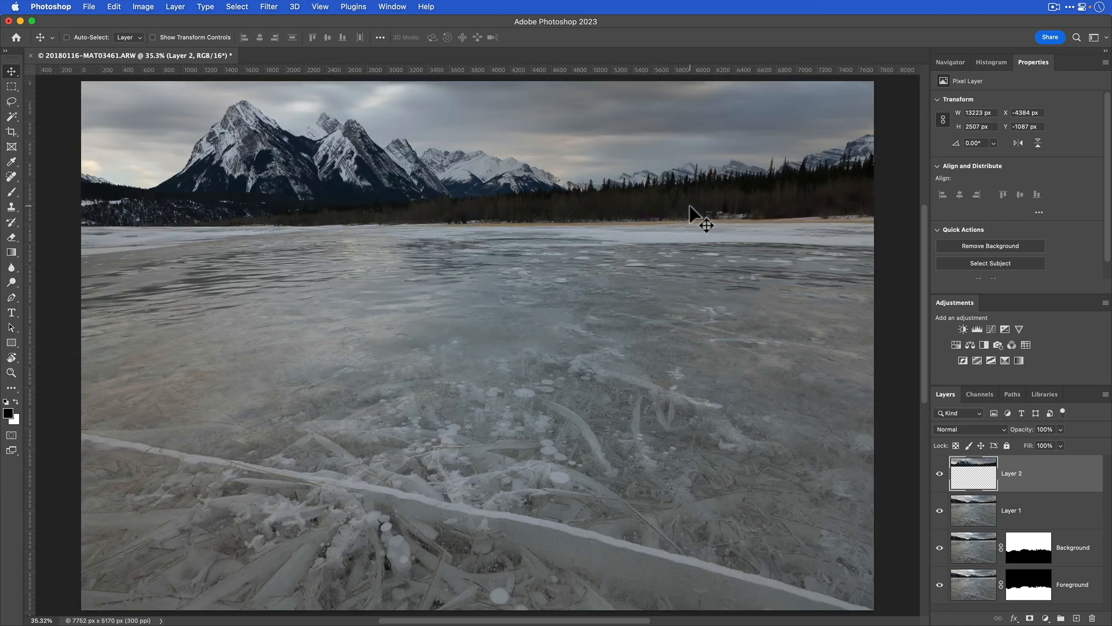
{"action": "left_click", "coordinate": [941, 474]}
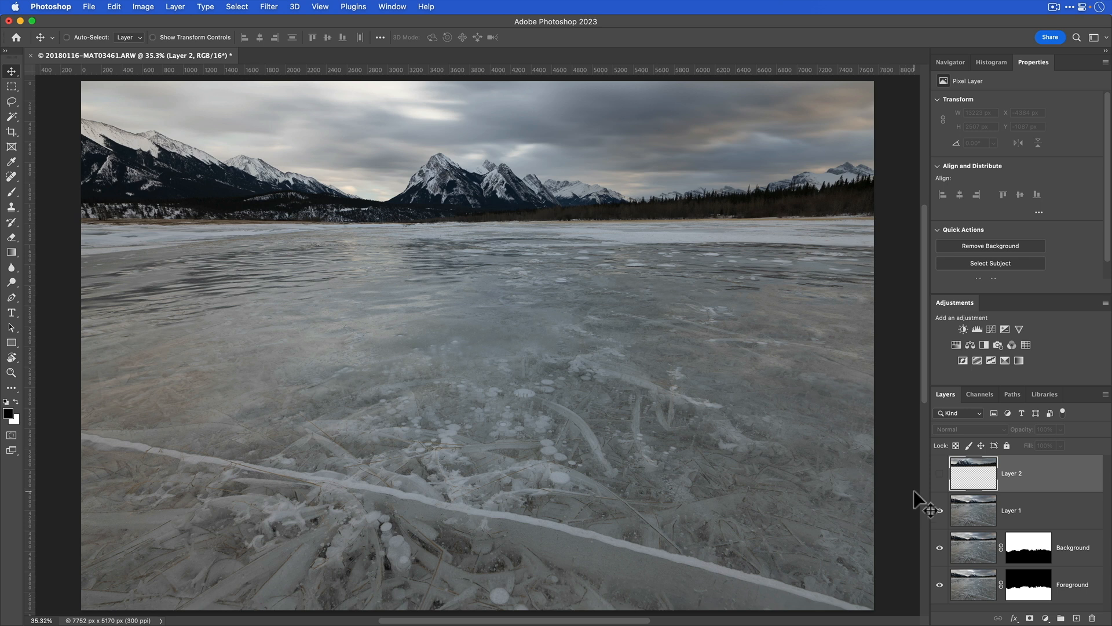
{"action": "left_click", "coordinate": [939, 474]}
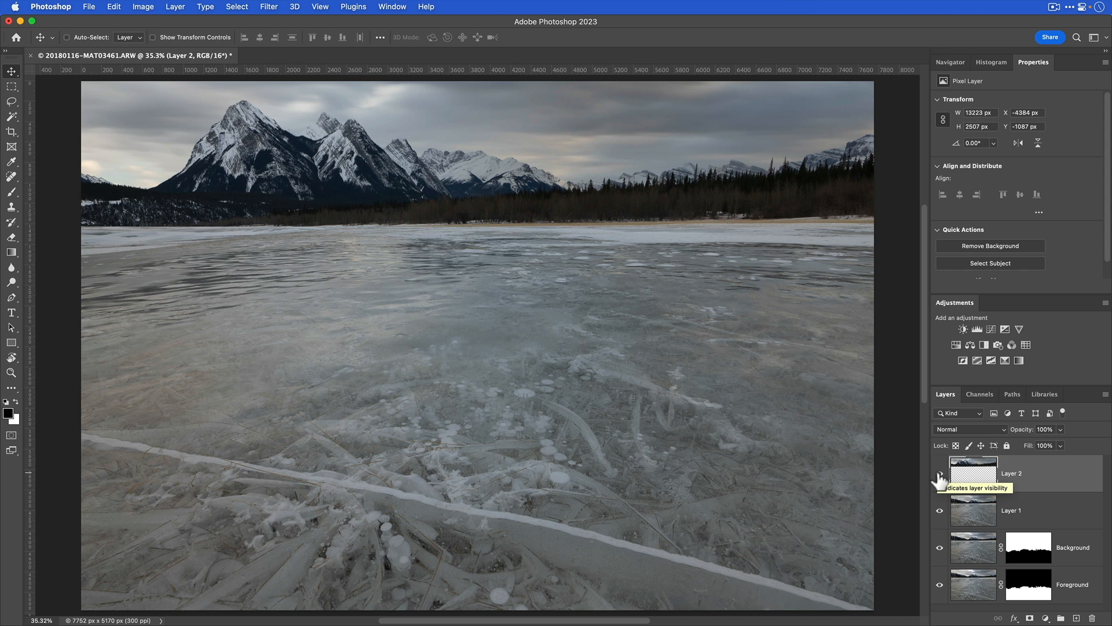
{"action": "left_click", "coordinate": [940, 474]}
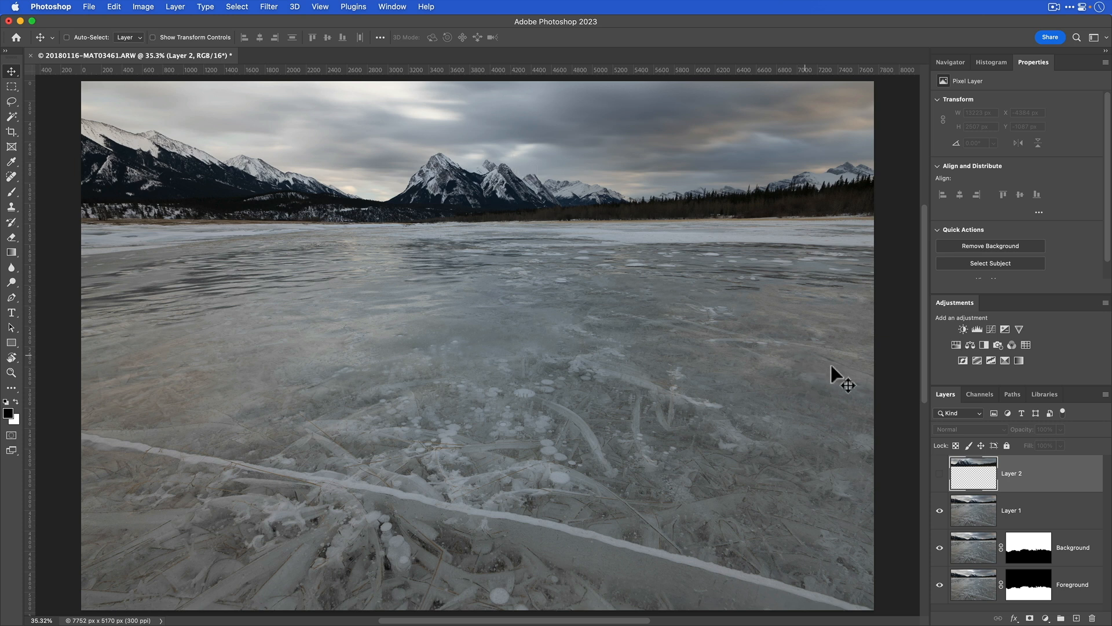
{"action": "left_click", "coordinate": [940, 474]}
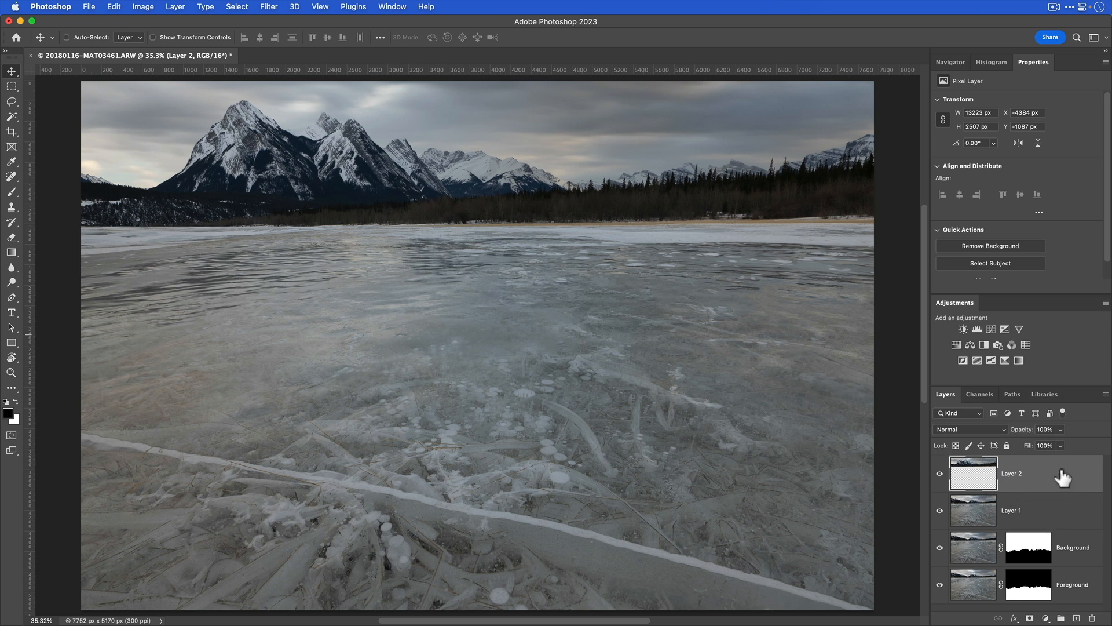
- Stamp all visible layers into a new top layer and name it Focus Stacked and Scaled
{"action": "key", "text": "super+alt+shift+e"}
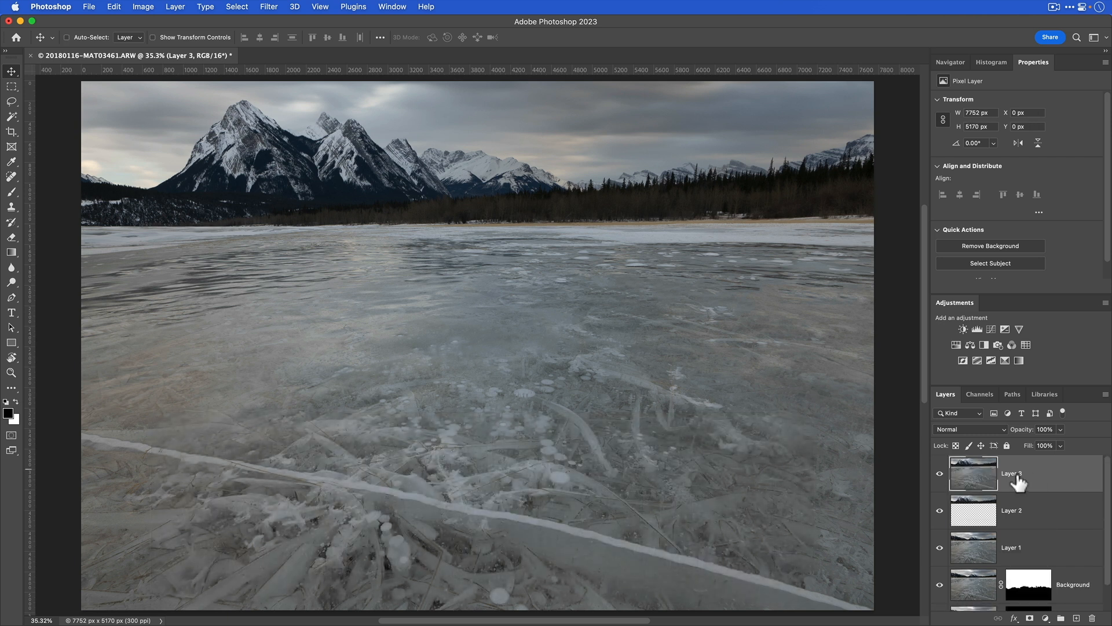
{"action": "double_click", "coordinate": [1011, 475]}
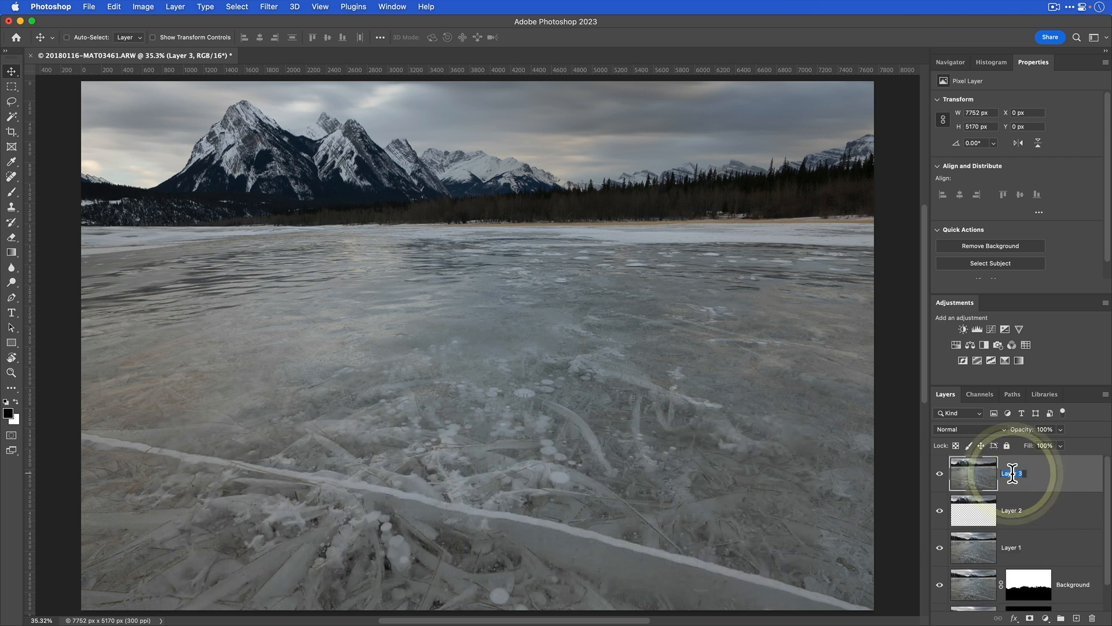
{"action": "type", "text": "Focus St"}
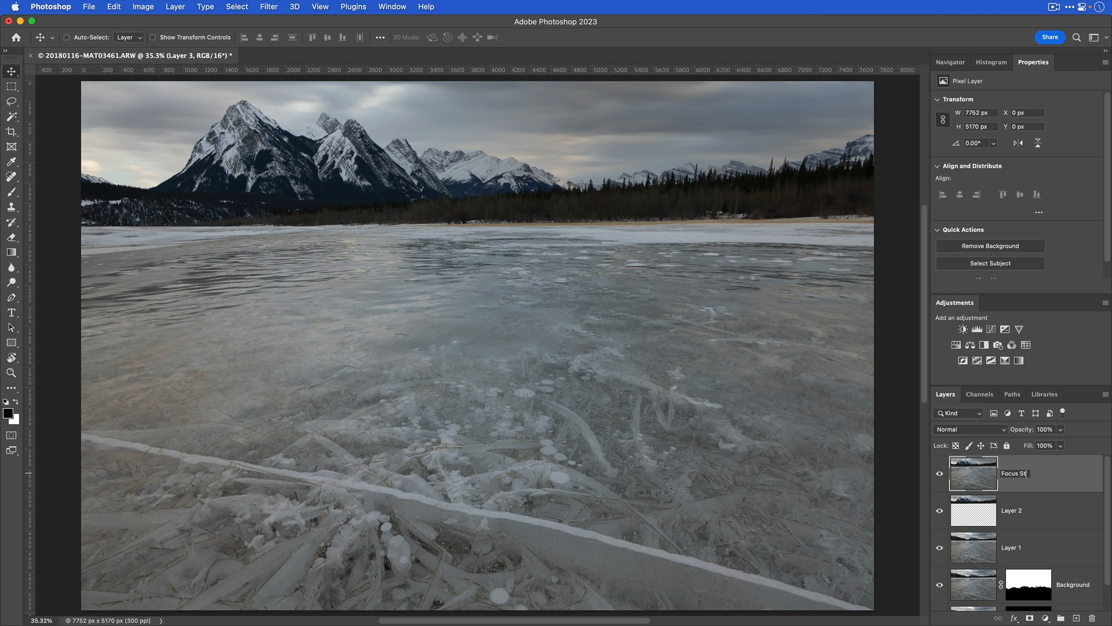
{"action": "type", "text": "acked and Scaled"}
{"action": "key", "text": "Return"}
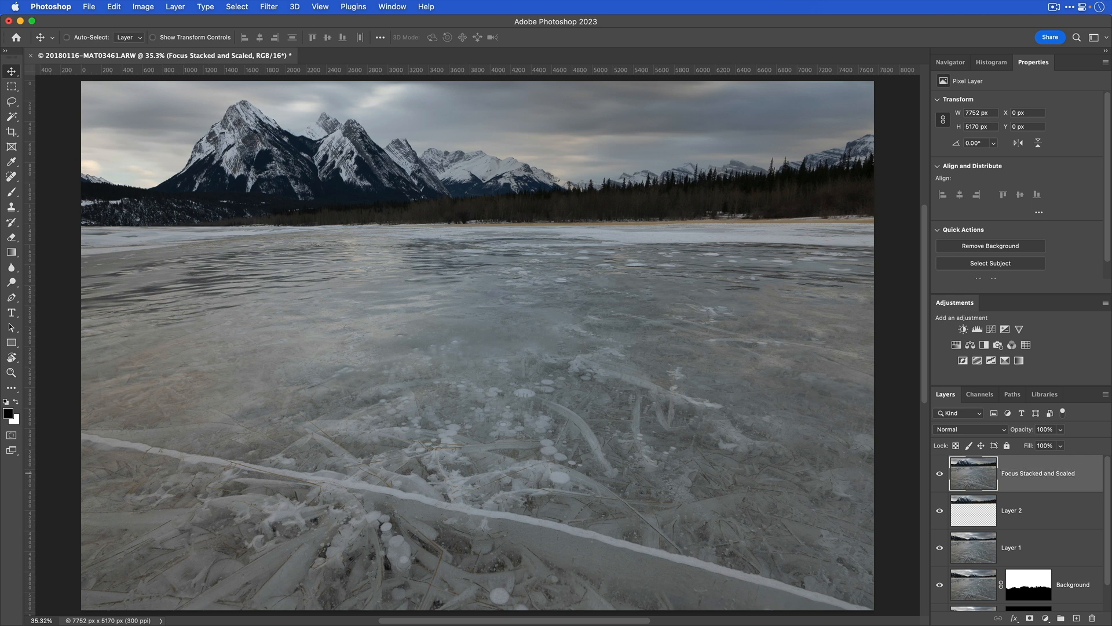
- Rename Layer 1 as Focus Stacked
{"action": "double_click", "coordinate": [1011, 548]}
{"action": "type", "text": "Focus St"}
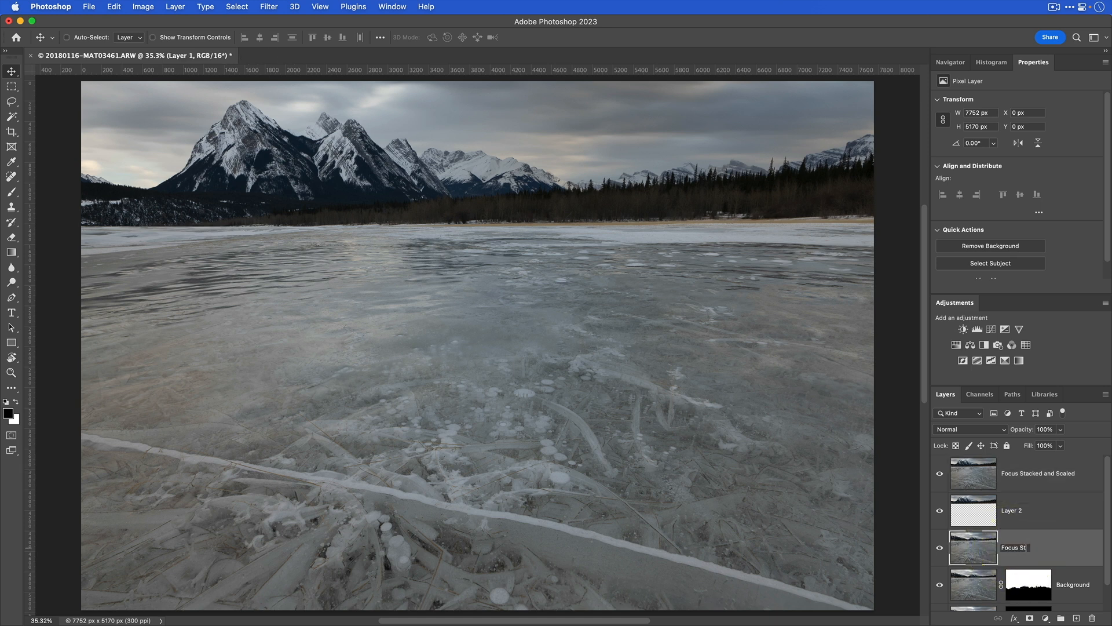
{"action": "type", "text": "acked"}
{"action": "key", "text": "Return"}
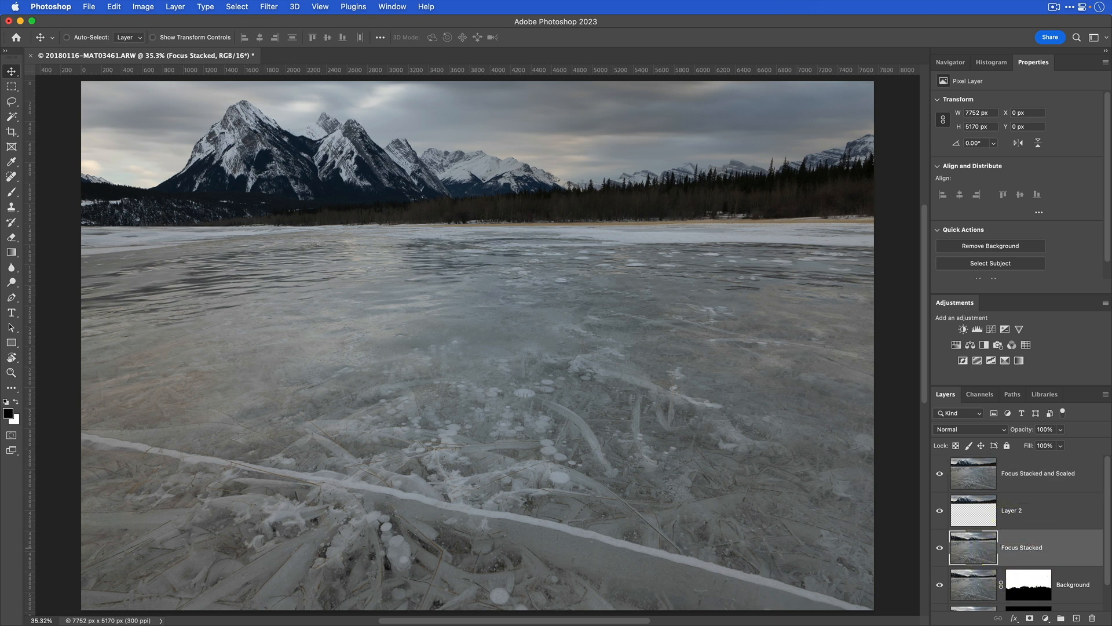
- Shorten the top merged layer's name to Scaled
{"action": "left_click", "coordinate": [1052, 479]}
{"action": "double_click", "coordinate": [1052, 479]}
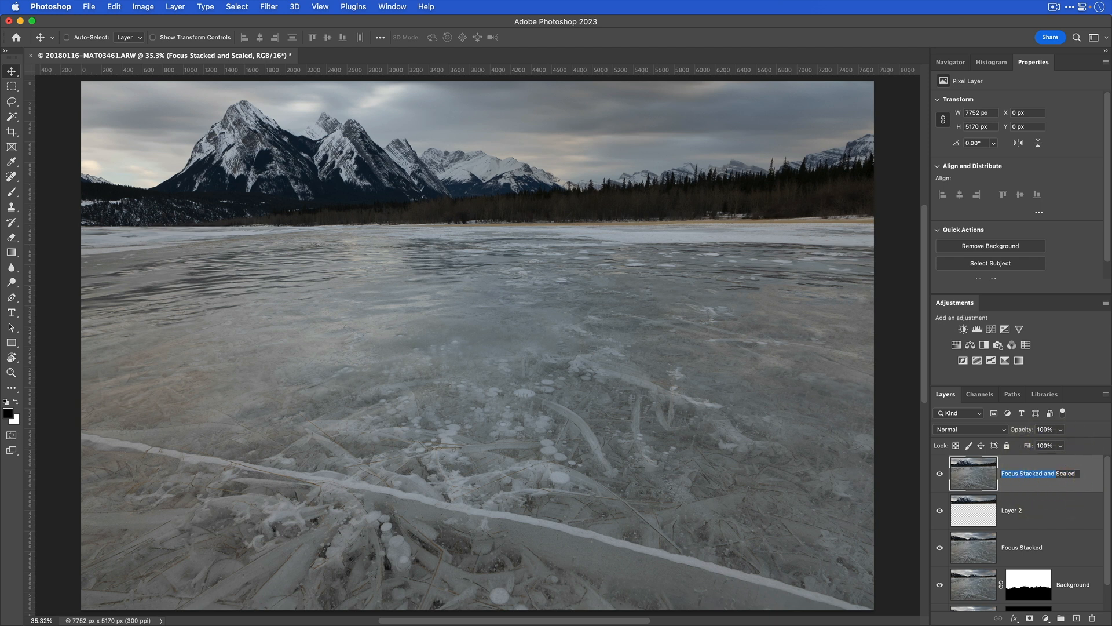
{"action": "key", "text": "BackSpace"}
{"action": "key", "text": "Return"}
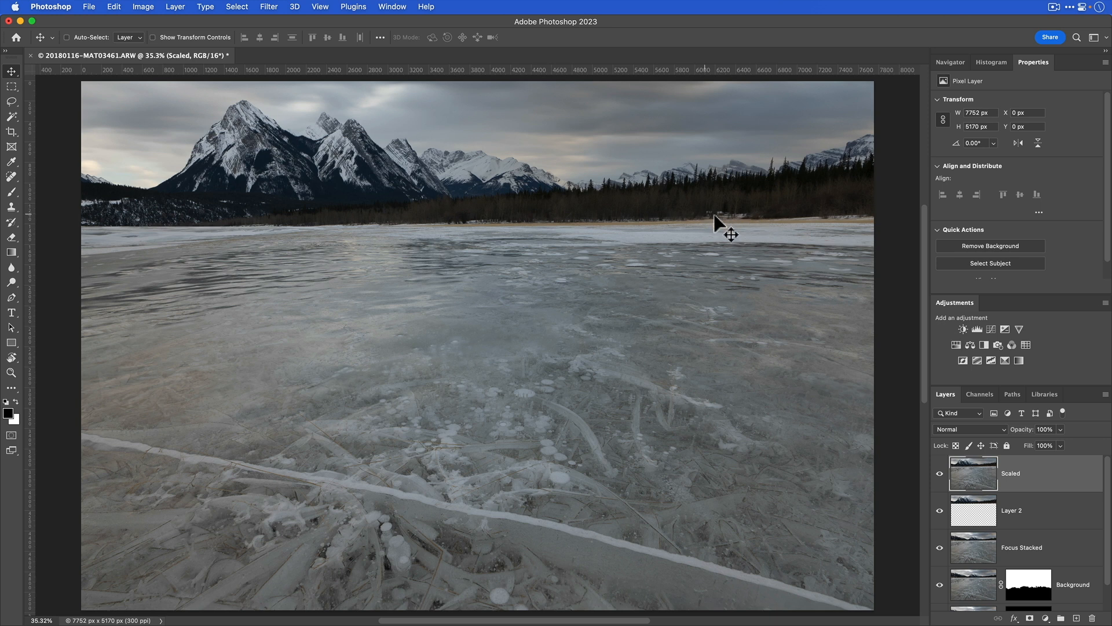
- Clone nearby dark trees over the distracting bright spots in the tree line right of centre with the Clone Stamp tool
{"action": "left_click", "coordinate": [11, 207]}
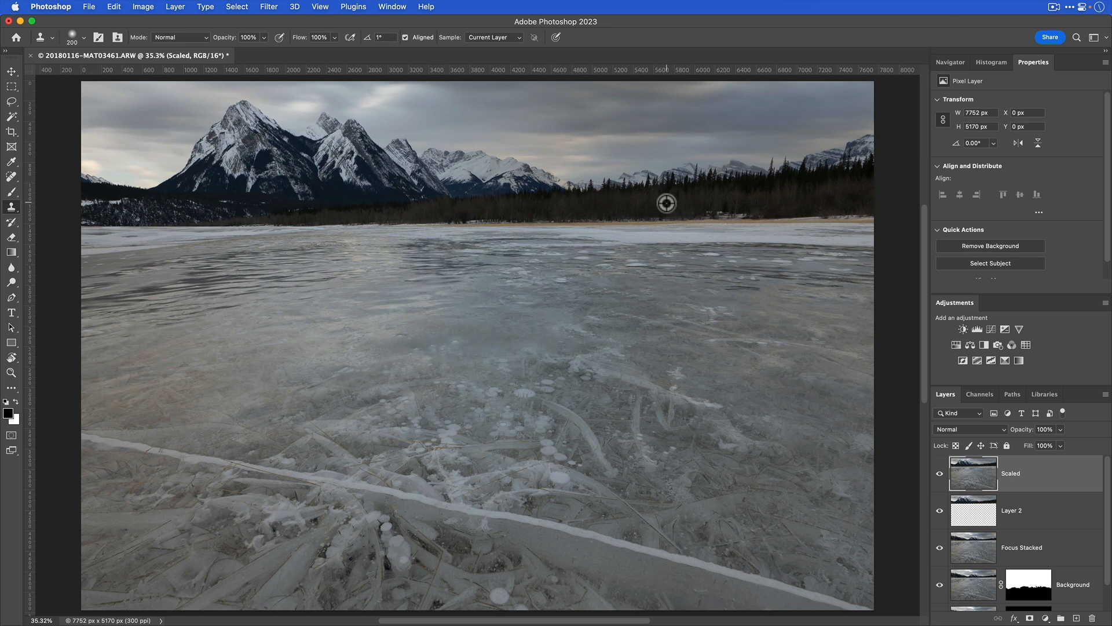
{"action": "left_click", "coordinate": [660, 203], "text": "alt"}
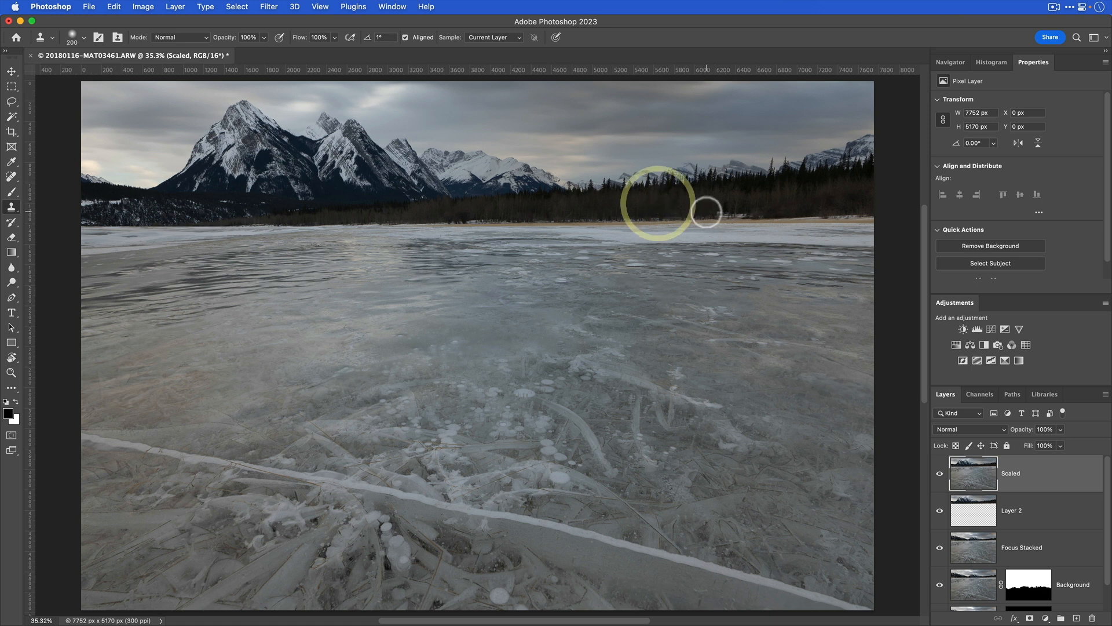
{"action": "left_click_drag", "start_coordinate": [705, 209], "coordinate": [748, 210]}
{"action": "left_click", "coordinate": [717, 208]}
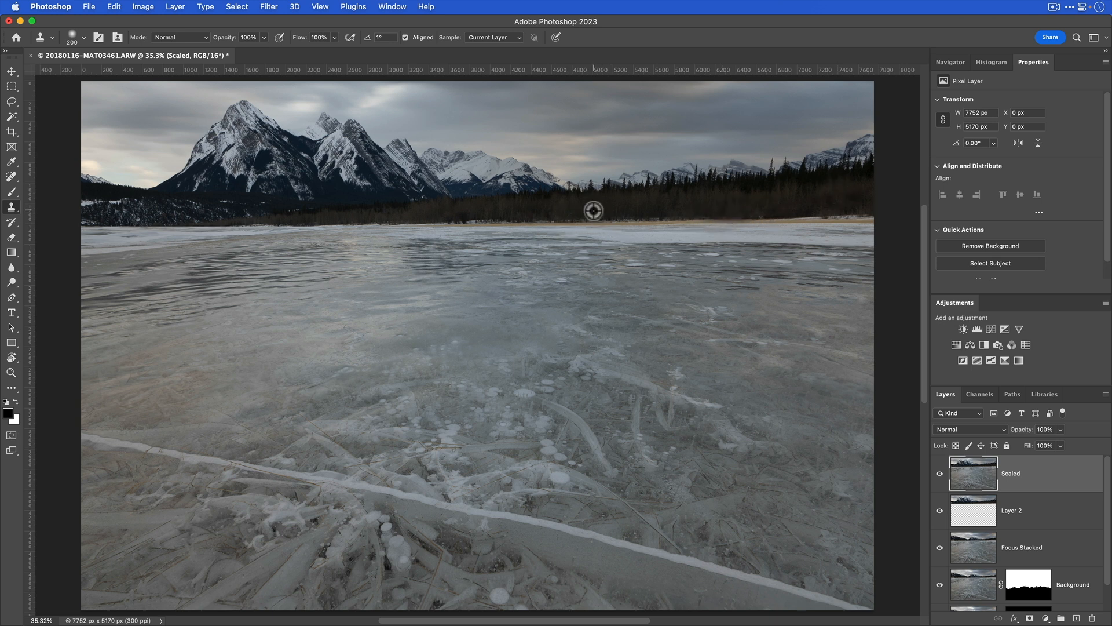
- Clone over the small bright spots along the shoreline near the centre, sampling the trees with a brush reduced to 100 px
{"action": "left_click", "coordinate": [594, 210], "text": "alt"}
{"action": "key", "text": "bracketleft"}
{"action": "key", "text": "bracketleft"}
{"action": "key", "text": "bracketleft"}
{"action": "key", "text": "bracketleft"}
{"action": "left_click_drag", "start_coordinate": [497, 219], "coordinate": [461, 218]}
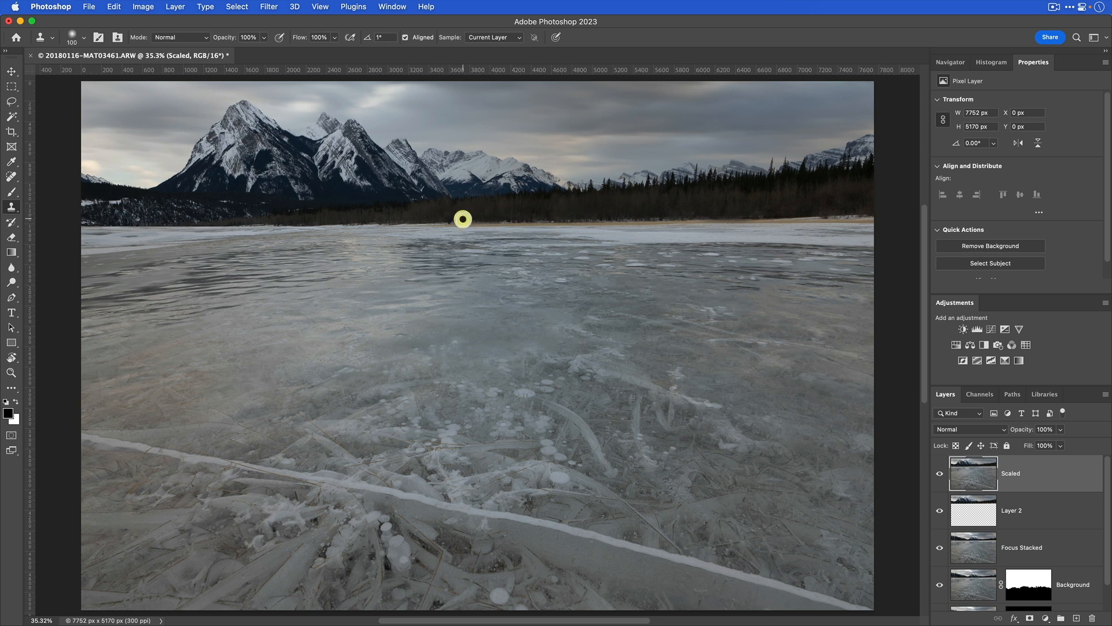
{"action": "left_click", "coordinate": [557, 227]}
{"action": "key", "text": "v"}
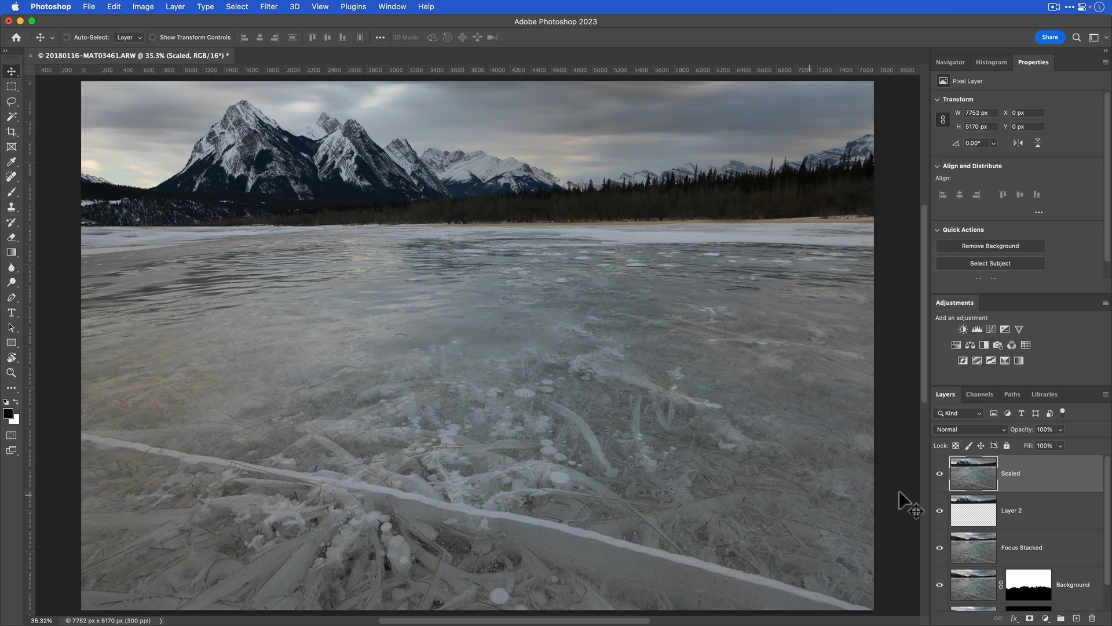
- Convert the Scaled layer to a smart object and open it in the Camera Raw Filter
{"action": "right_click", "coordinate": [1059, 483]}
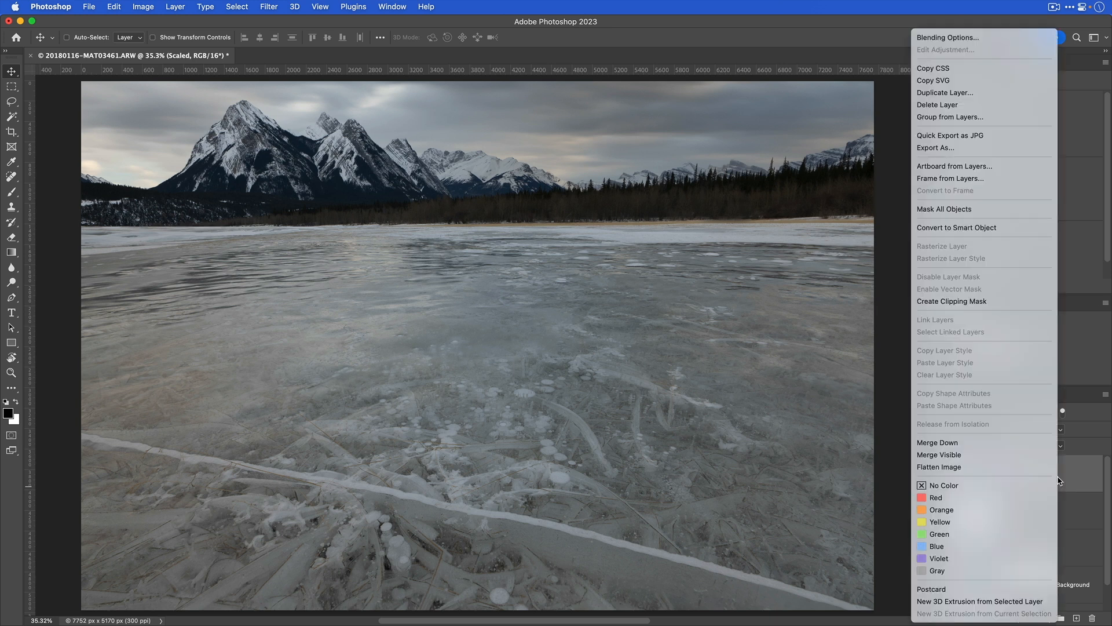
{"action": "left_click", "coordinate": [1019, 228]}
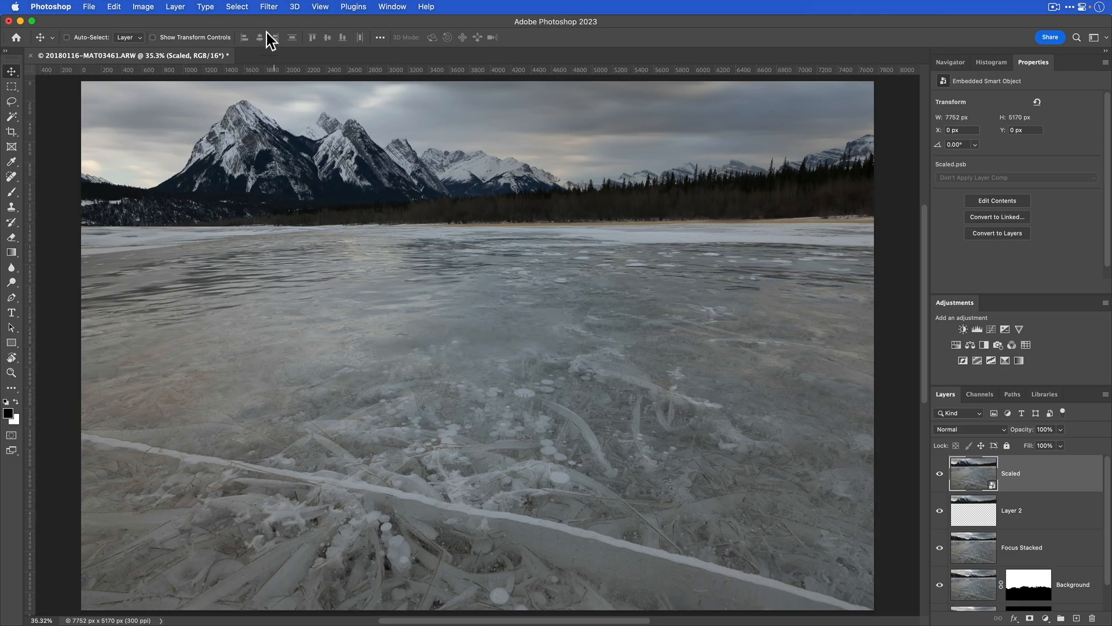
{"action": "left_click", "coordinate": [269, 7]}
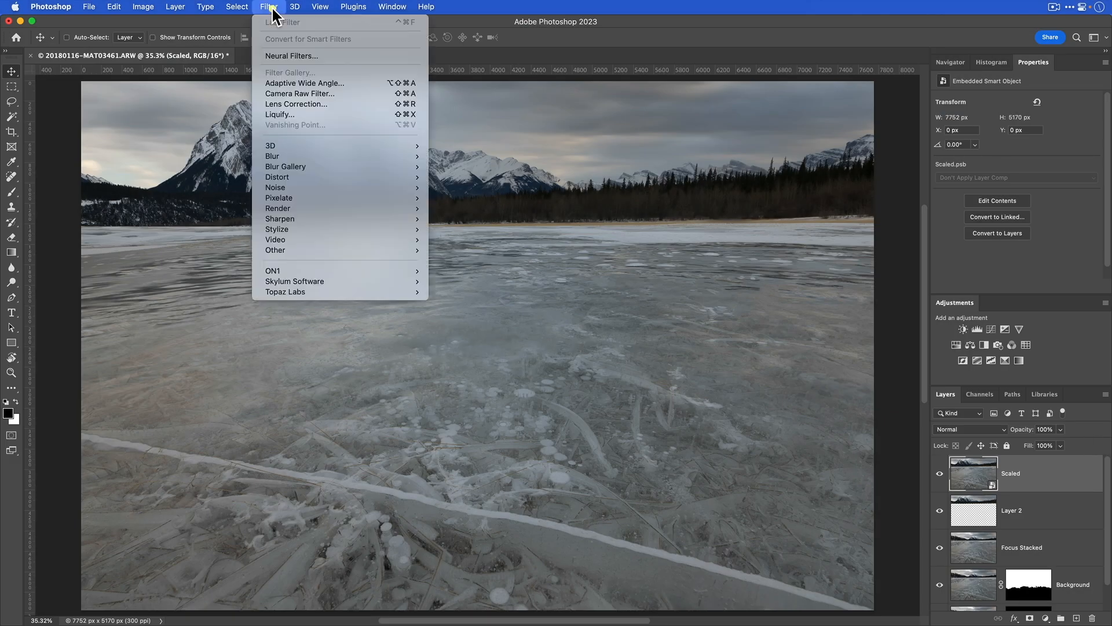
{"action": "left_click", "coordinate": [324, 93]}
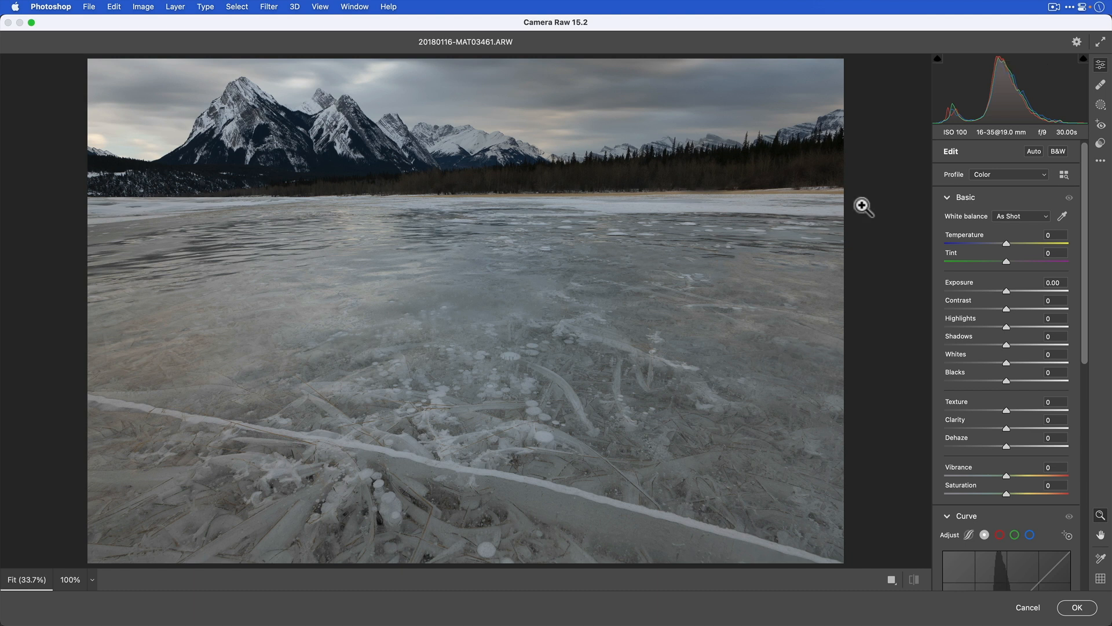
- Apply Auto tone, set Whites to +27, Blacks to -15 and Shadows to +8, and reset Contrast, Vibrance and Saturation to 0
{"action": "left_click", "coordinate": [1028, 150]}
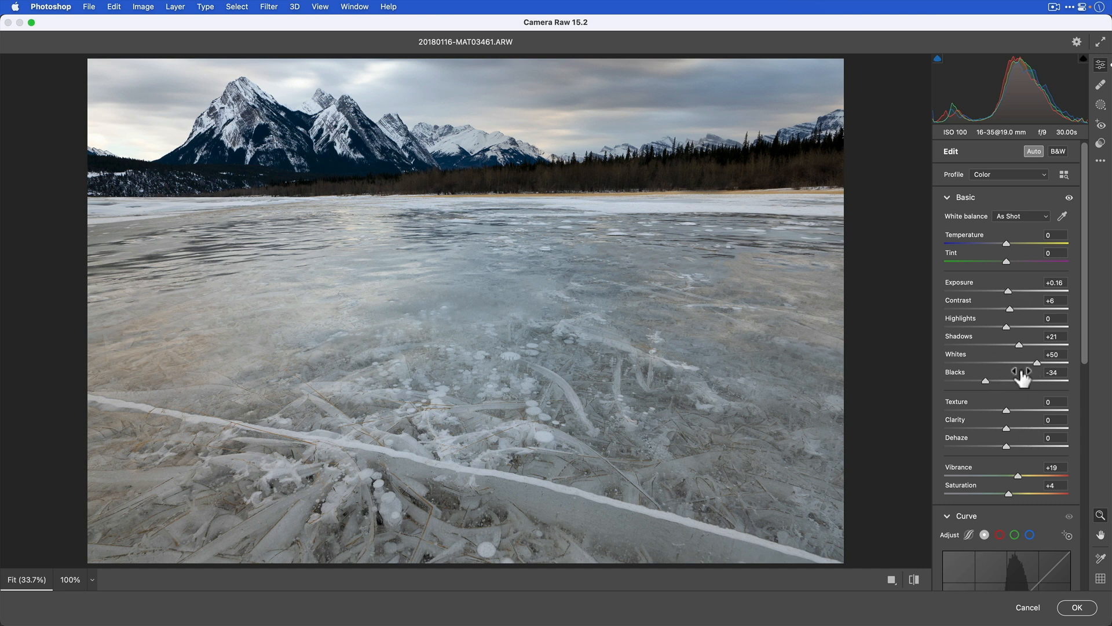
{"action": "left_click_drag", "start_coordinate": [1037, 363], "coordinate": [999, 382]}
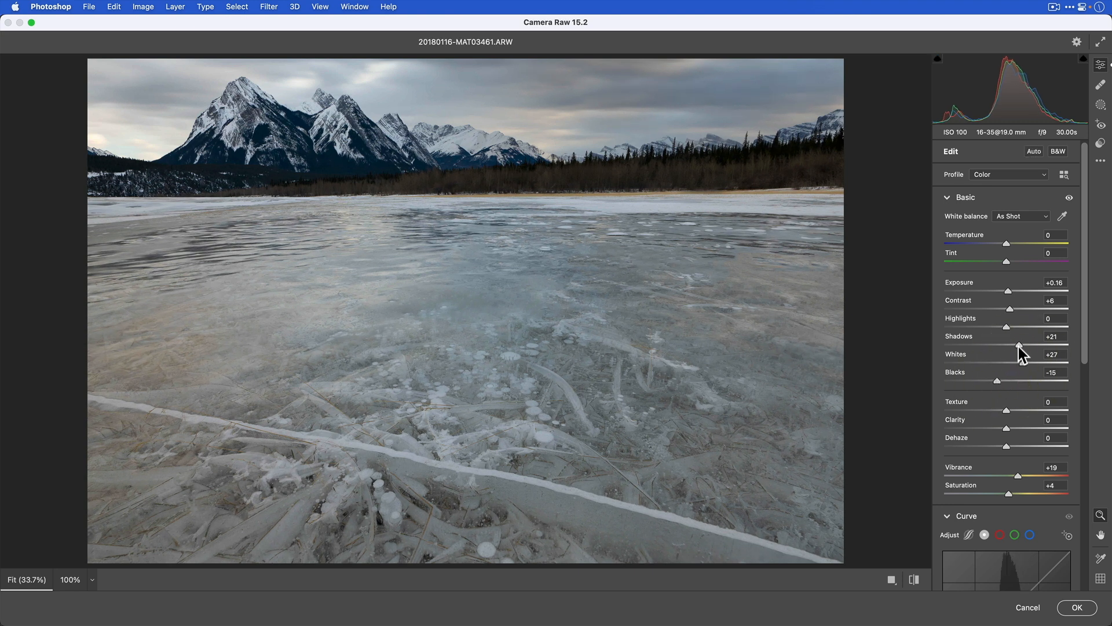
{"action": "left_click_drag", "start_coordinate": [1020, 347], "coordinate": [1010, 346]}
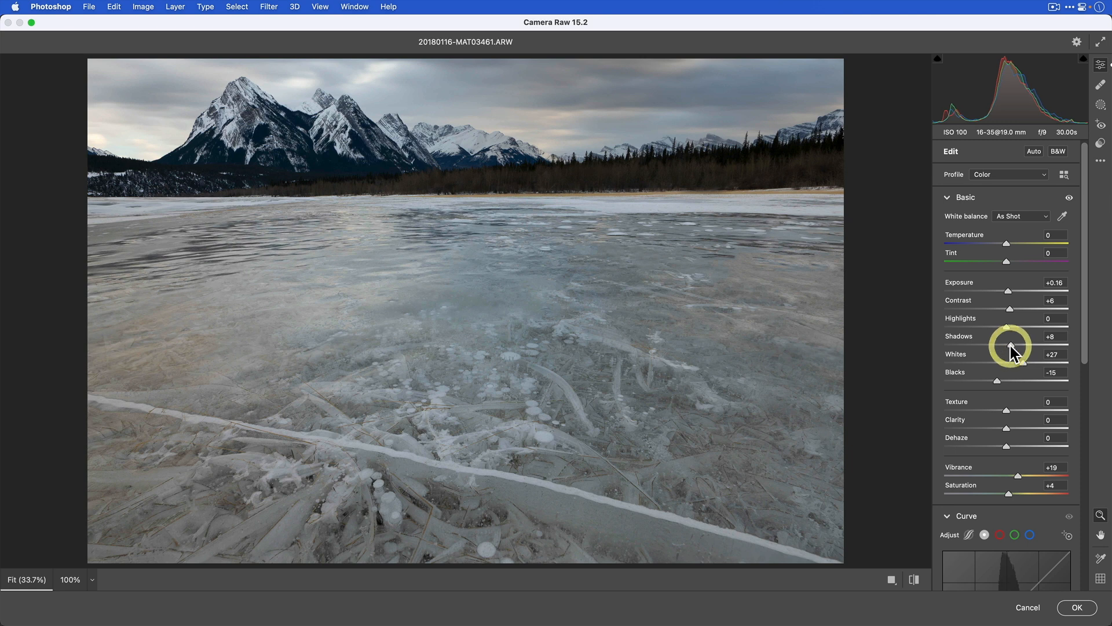
{"action": "double_click", "coordinate": [1010, 310]}
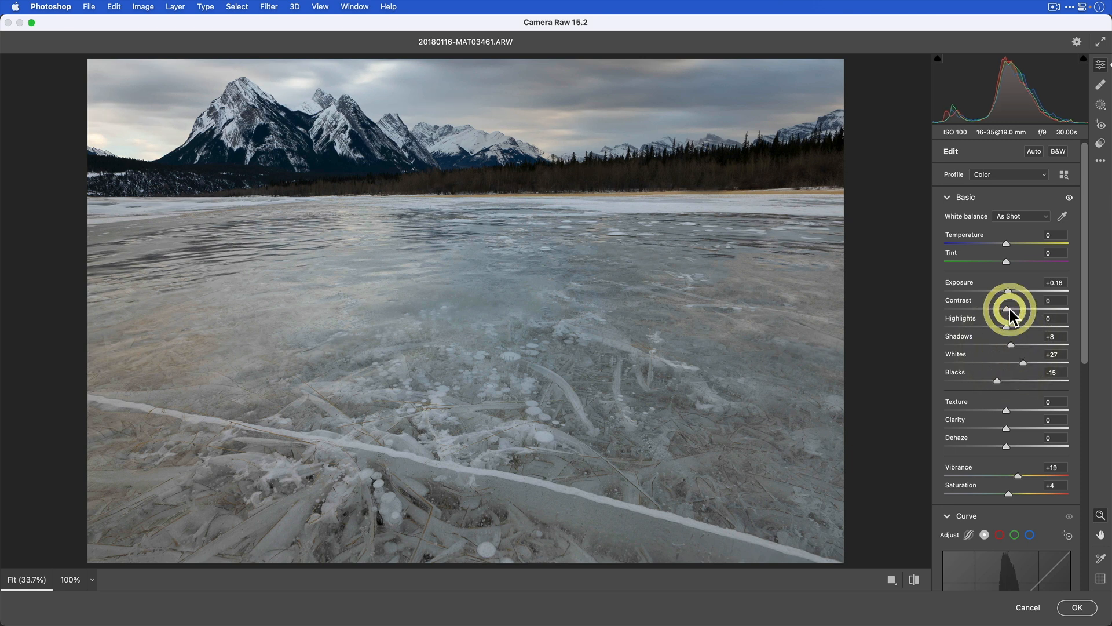
{"action": "double_click", "coordinate": [1016, 476]}
{"action": "double_click", "coordinate": [1011, 493]}
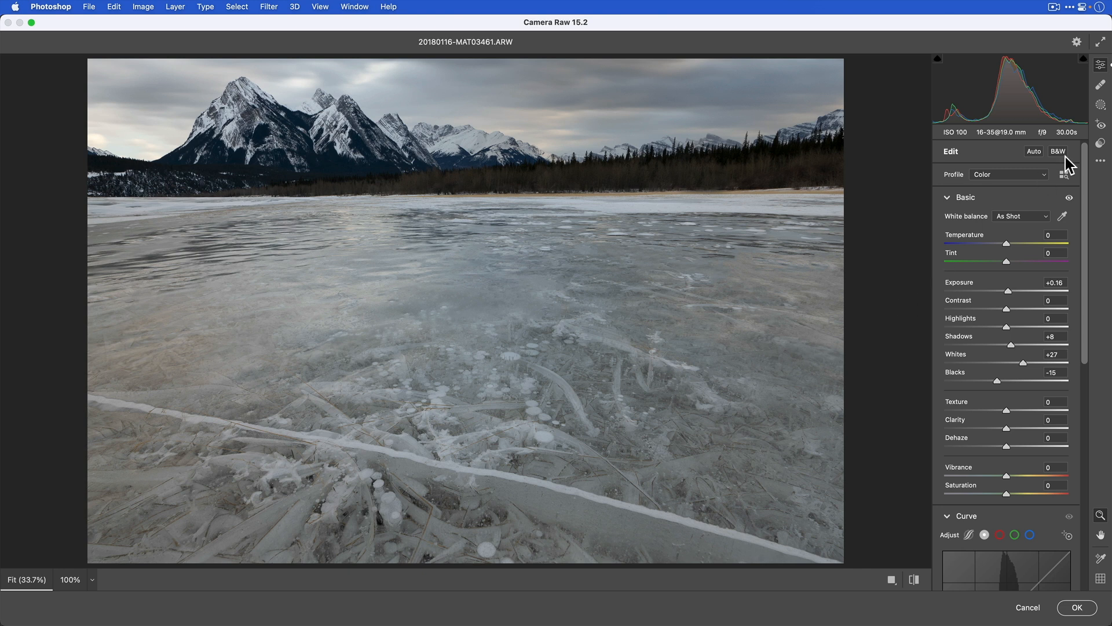
- Apply the Full Scene preset Overall Enhancer at 74, and set Texture to +13, Clarity to +11 and Dehaze to +9
{"action": "left_click", "coordinate": [1100, 144]}
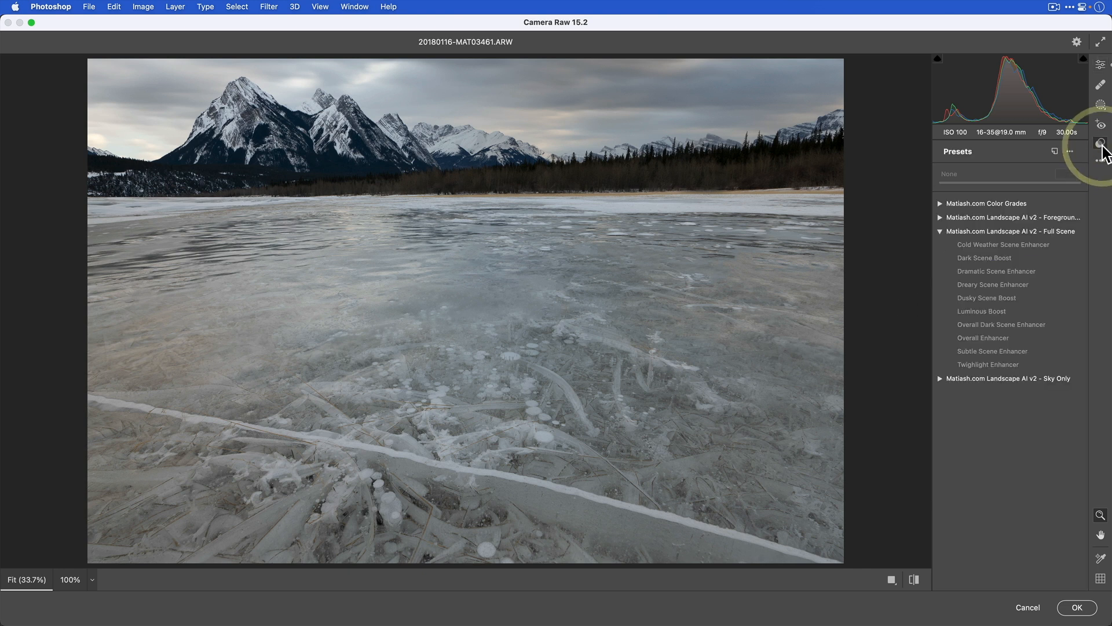
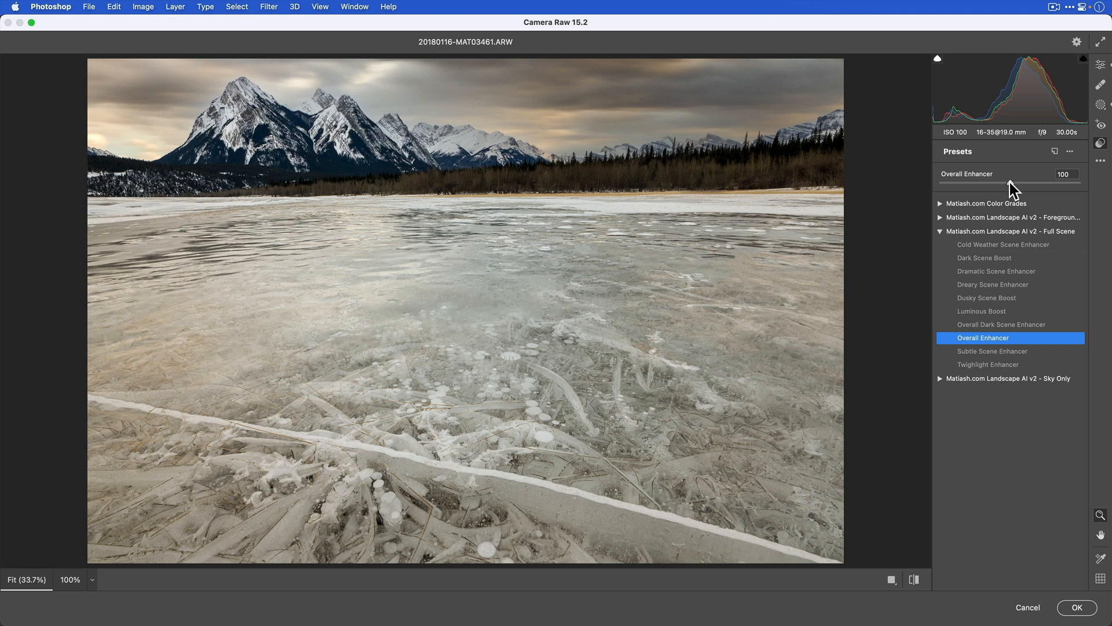
{"action": "mouse_move", "coordinate": [1010, 182]}
{"action": "left_mouse_down"}
{"action": "mouse_move", "coordinate": [934, 184]}
{"action": "mouse_move", "coordinate": [991, 185]}
{"action": "left_mouse_up"}
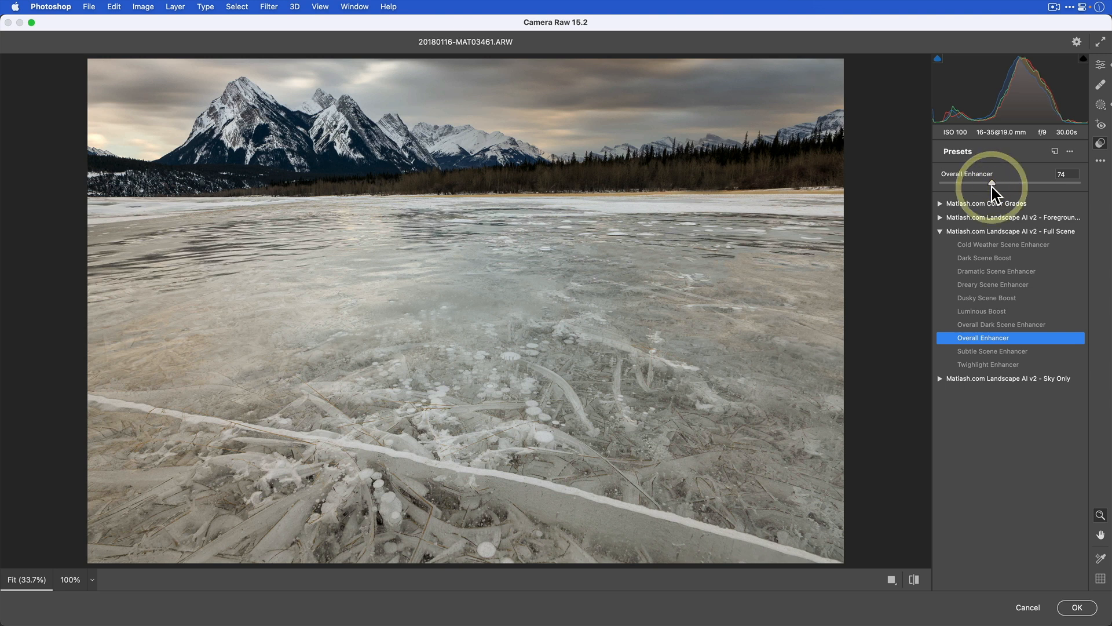
{"action": "left_click", "coordinate": [1101, 65]}
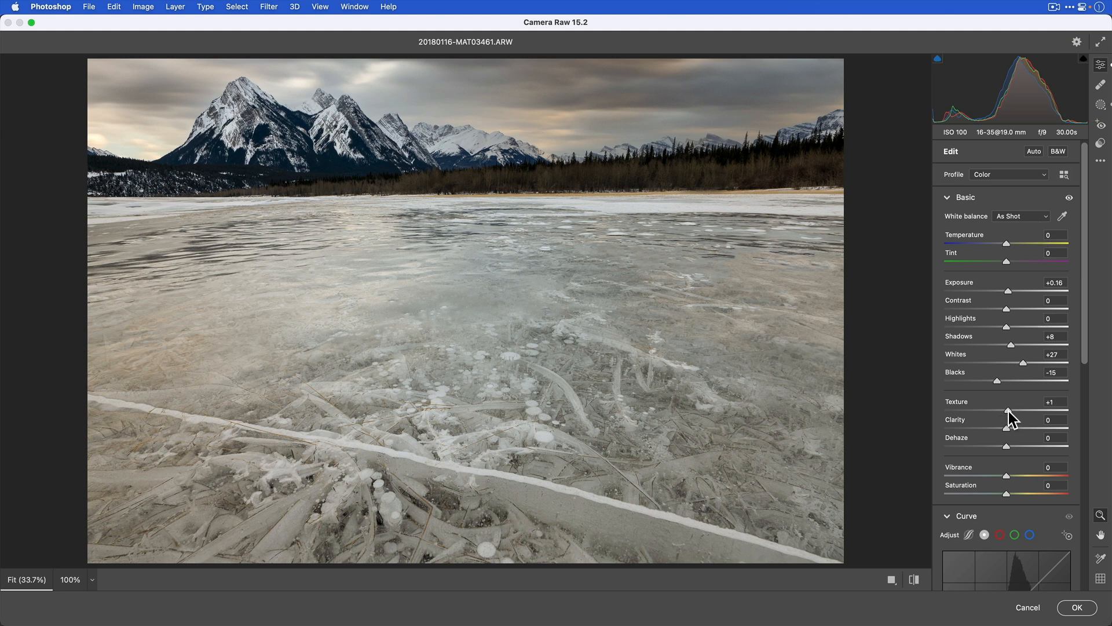
{"action": "left_click_drag", "start_coordinate": [1010, 417], "coordinate": [1013, 446]}
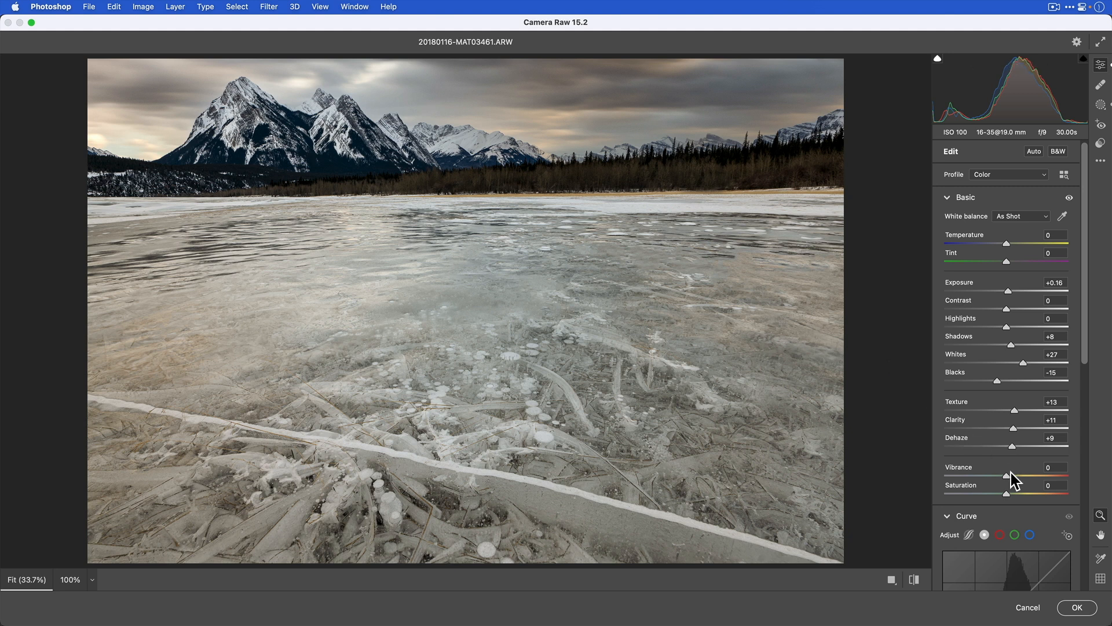
- Set Vibrance to +14, compare the image with its unedited state, and apply the Camera Raw Filter
{"action": "left_click_drag", "start_coordinate": [1009, 473], "coordinate": [1018, 474]}
{"action": "key", "text": "p"}
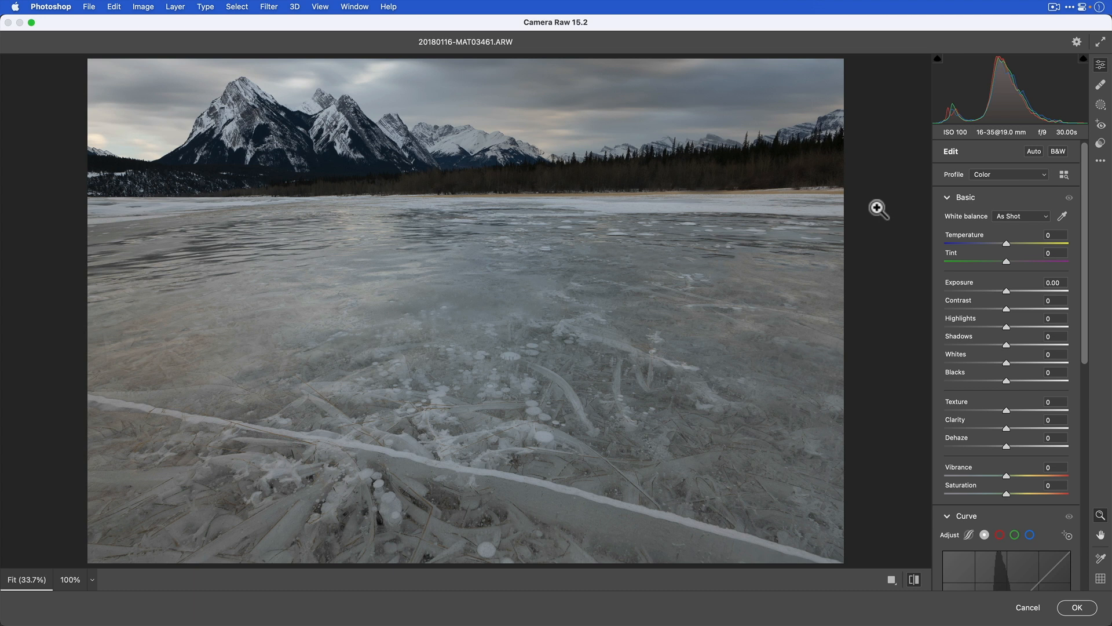
{"action": "key", "text": "p"}
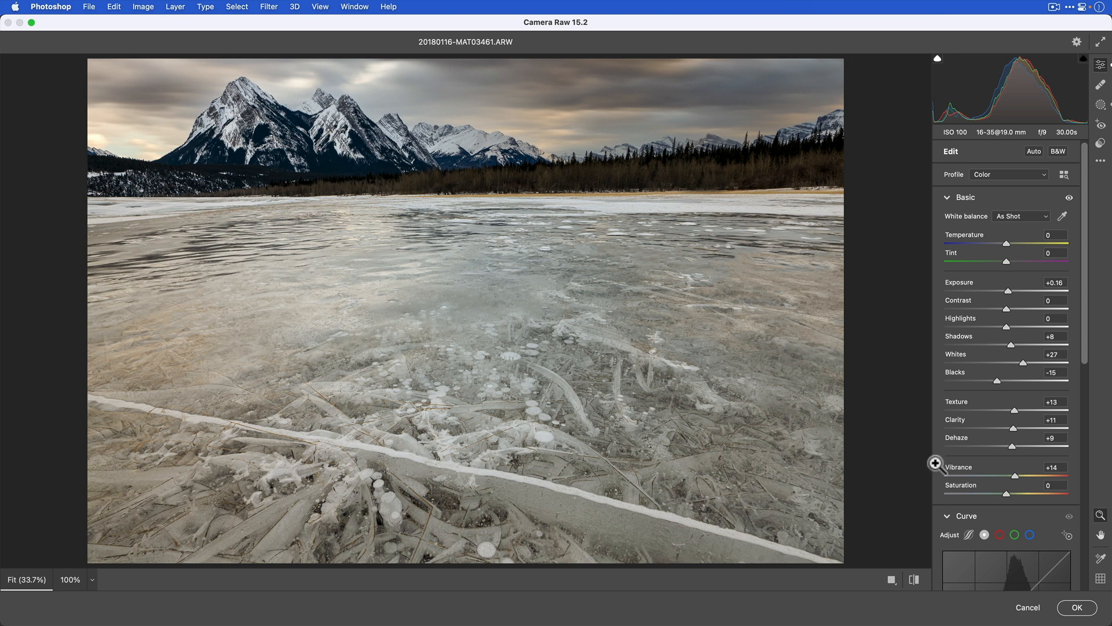
{"action": "left_click", "coordinate": [1077, 607]}
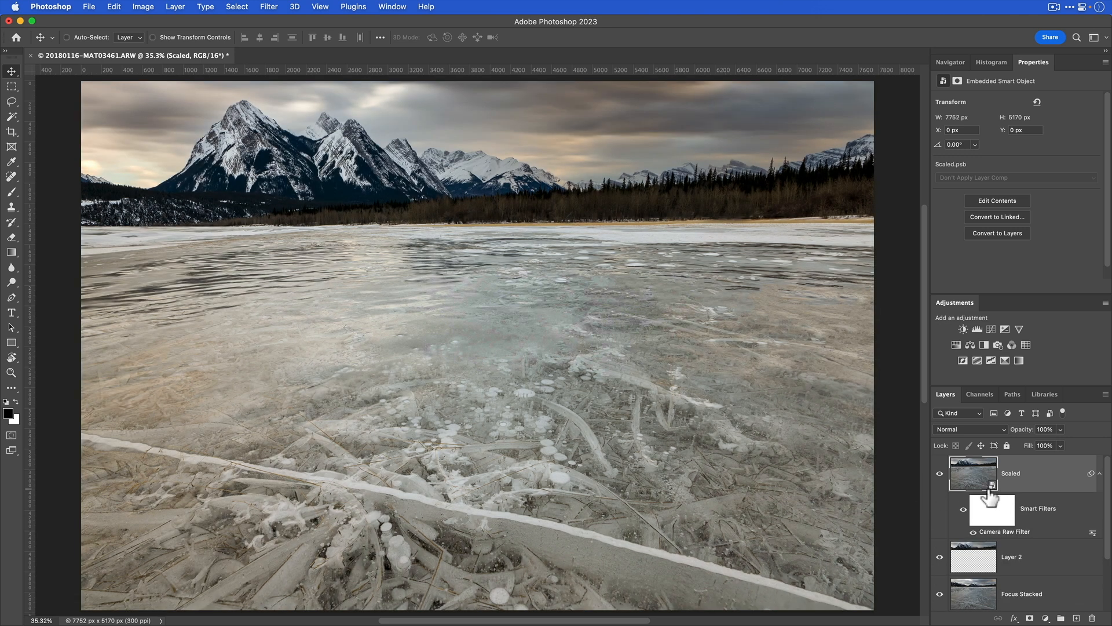
- Reopen the Scaled layer's Camera Raw smart filter to review its settings and applied preset, and leave without changes
{"action": "double_click", "coordinate": [1040, 531]}
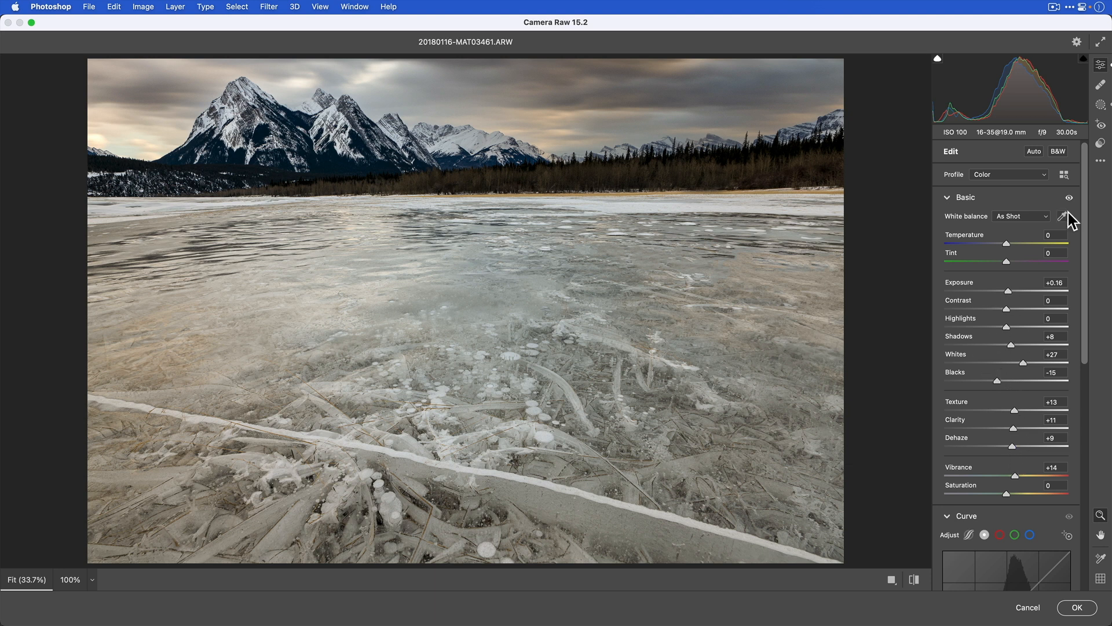
{"action": "left_click", "coordinate": [1099, 145]}
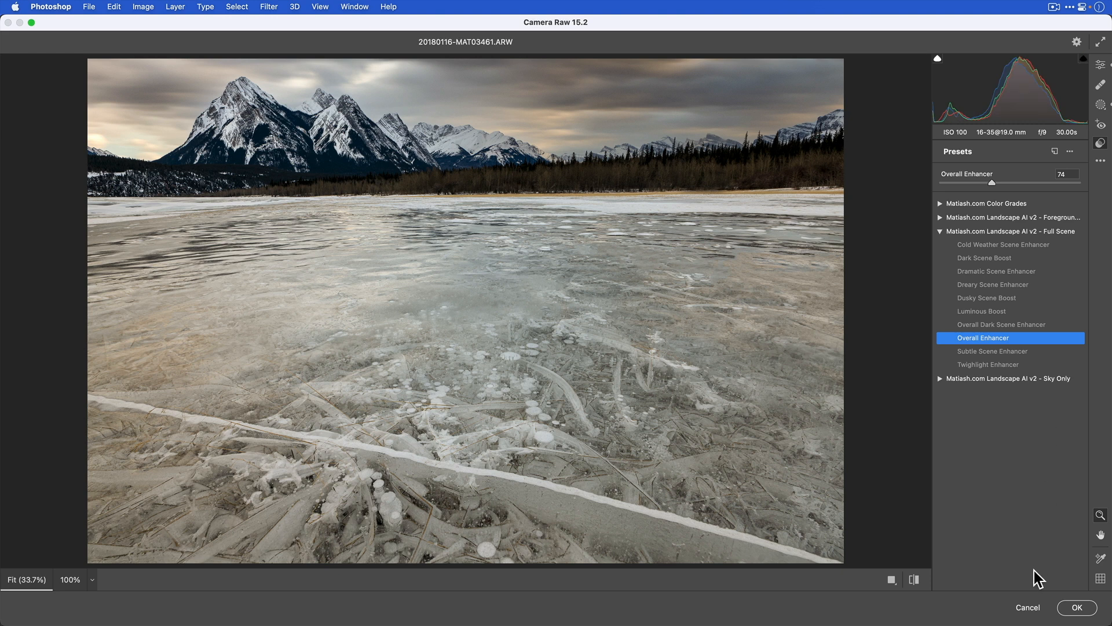
{"action": "left_click", "coordinate": [1028, 608]}
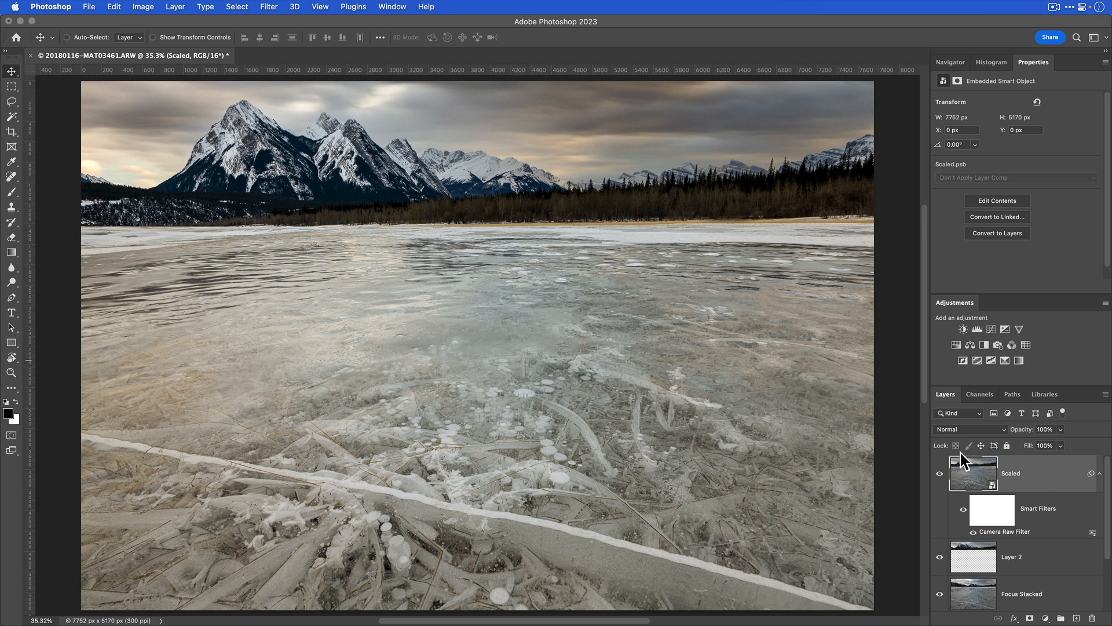
- Duplicate the Scaled layer as "Orton Effect"
{"action": "right_click", "coordinate": [1047, 476]}
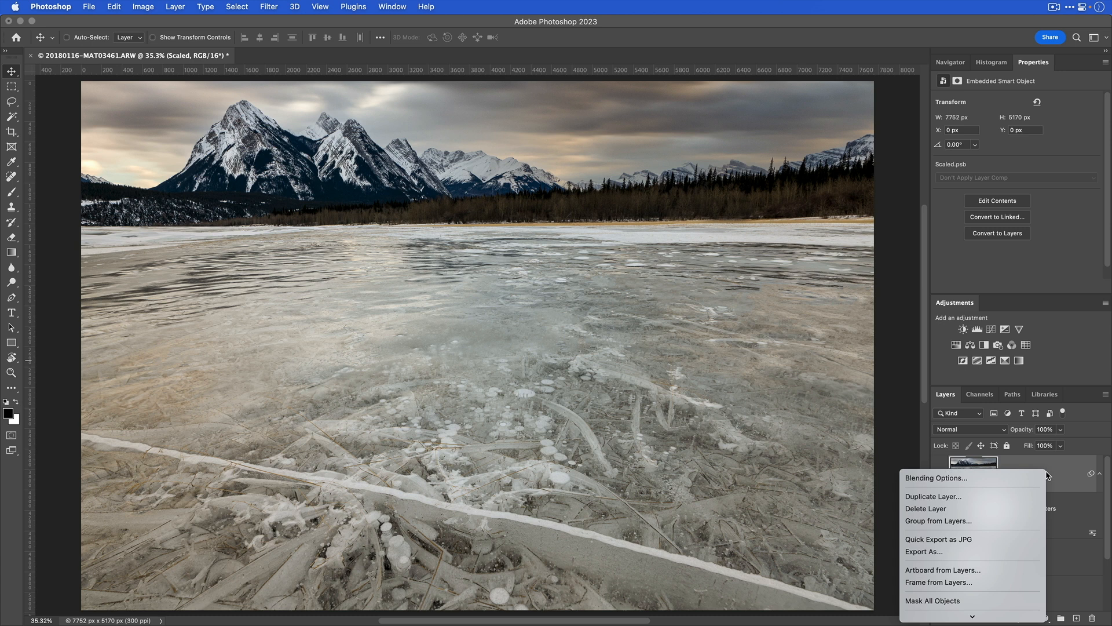
{"action": "left_click", "coordinate": [1017, 491]}
{"action": "type", "text": "Orton Effect"}
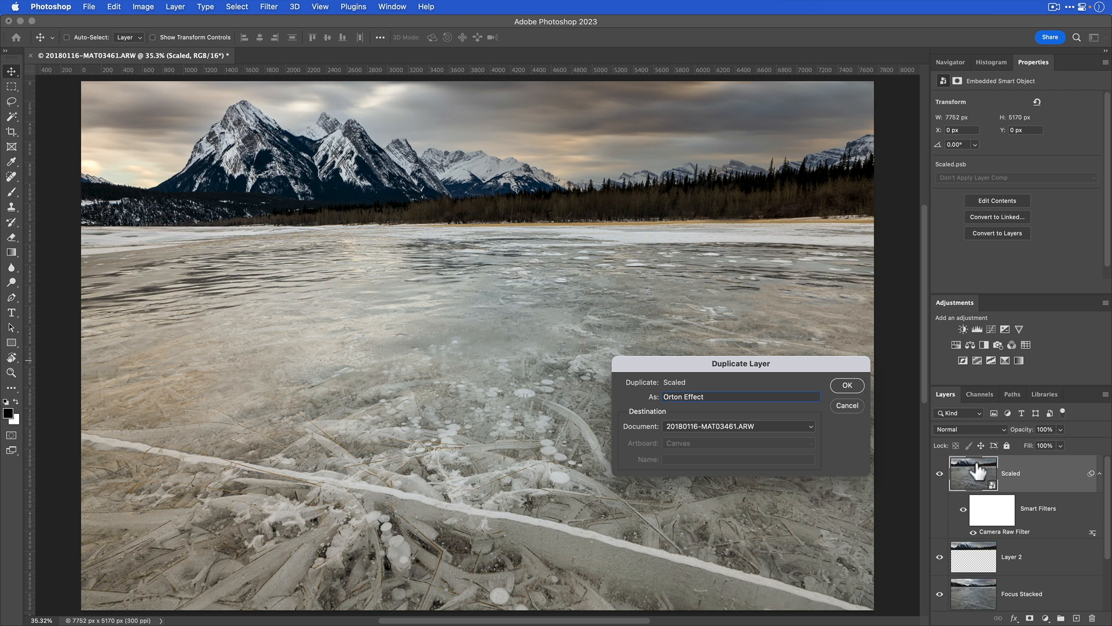
{"action": "left_click", "coordinate": [848, 386]}
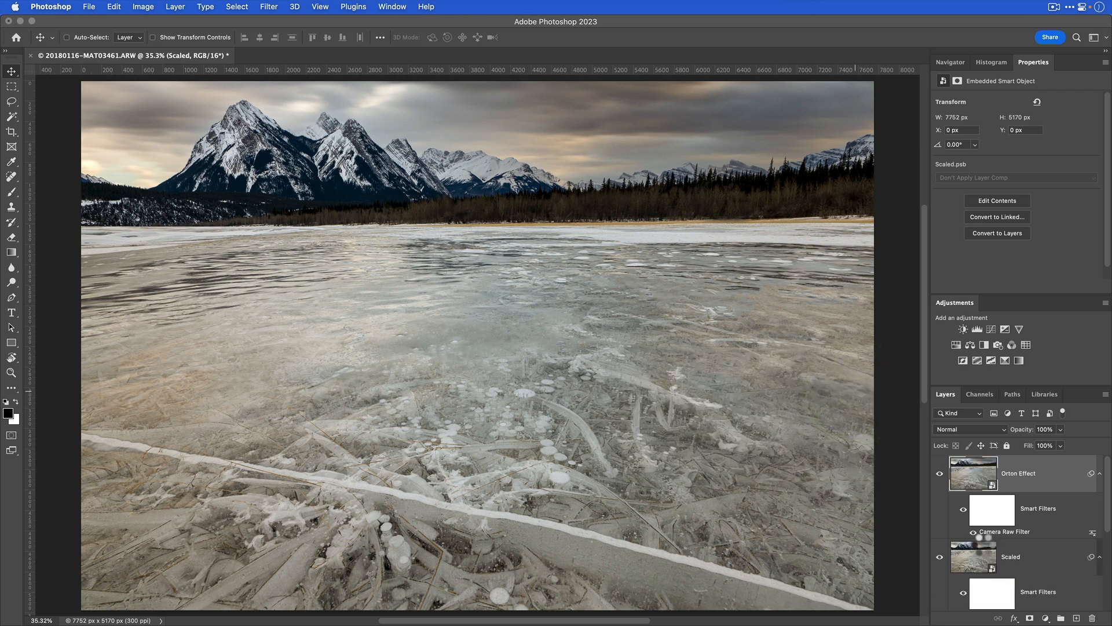
{"action": "left_click", "coordinate": [986, 490]}
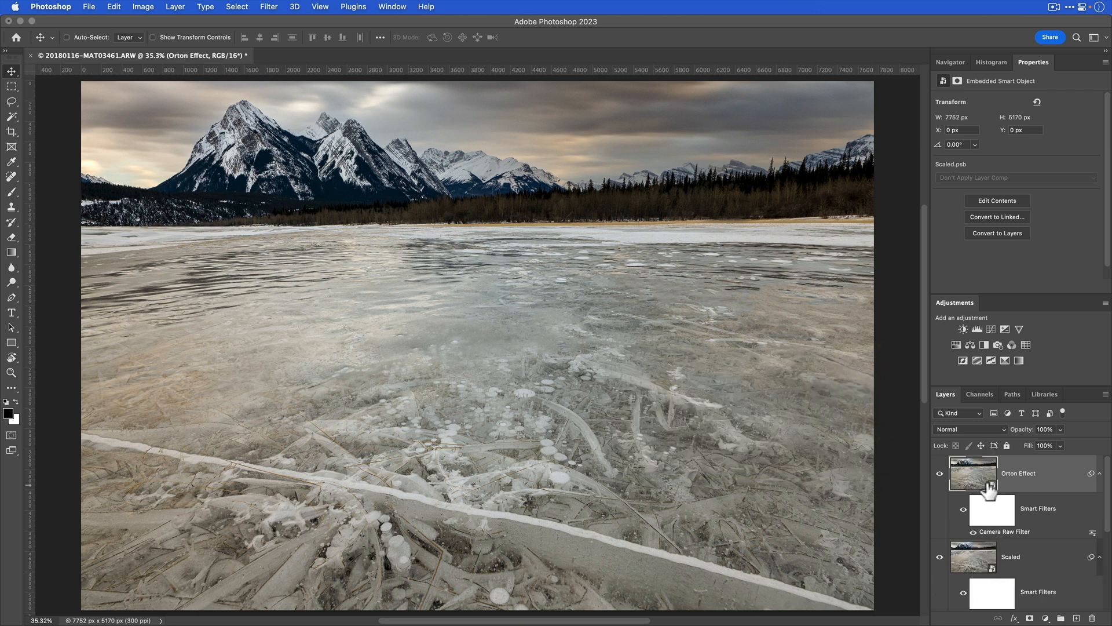
- Apply a Gaussian Blur with a 43.0 pixel radius to the Orton Effect layer
{"action": "left_click", "coordinate": [940, 474]}
{"action": "left_click", "coordinate": [271, 7]}
{"action": "mouse_move", "coordinate": [294, 155]}
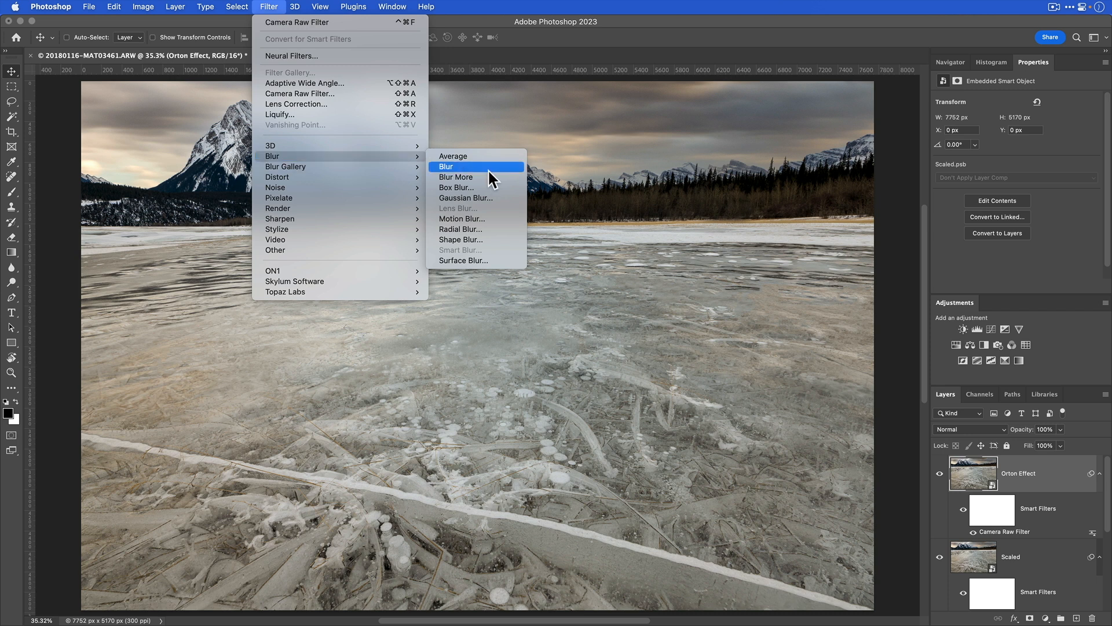
{"action": "left_click", "coordinate": [501, 196]}
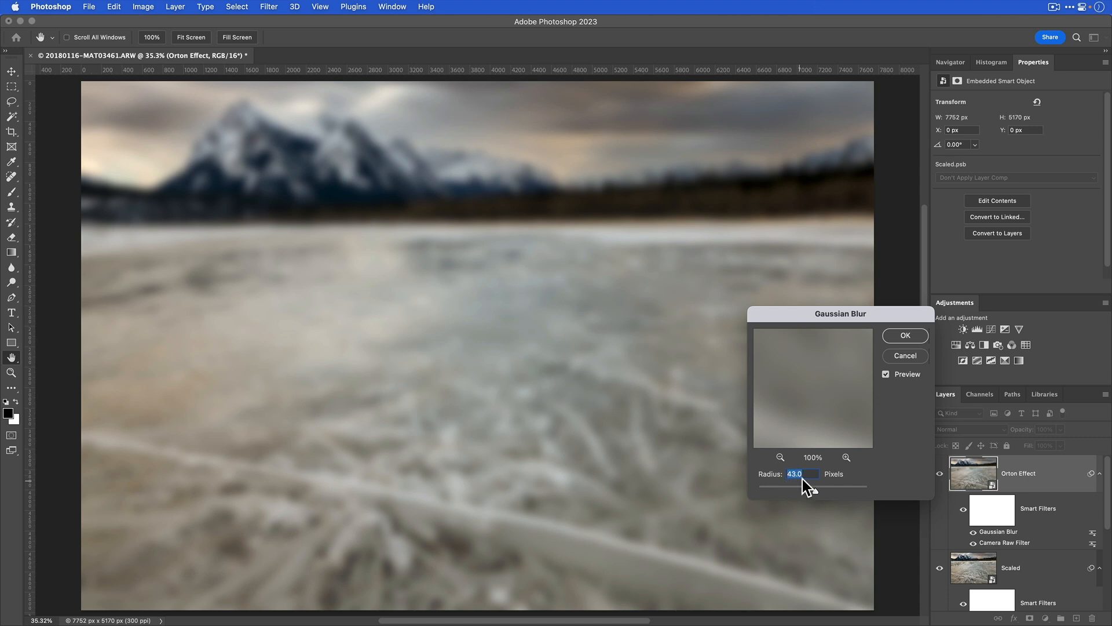
{"action": "left_click", "coordinate": [906, 336]}
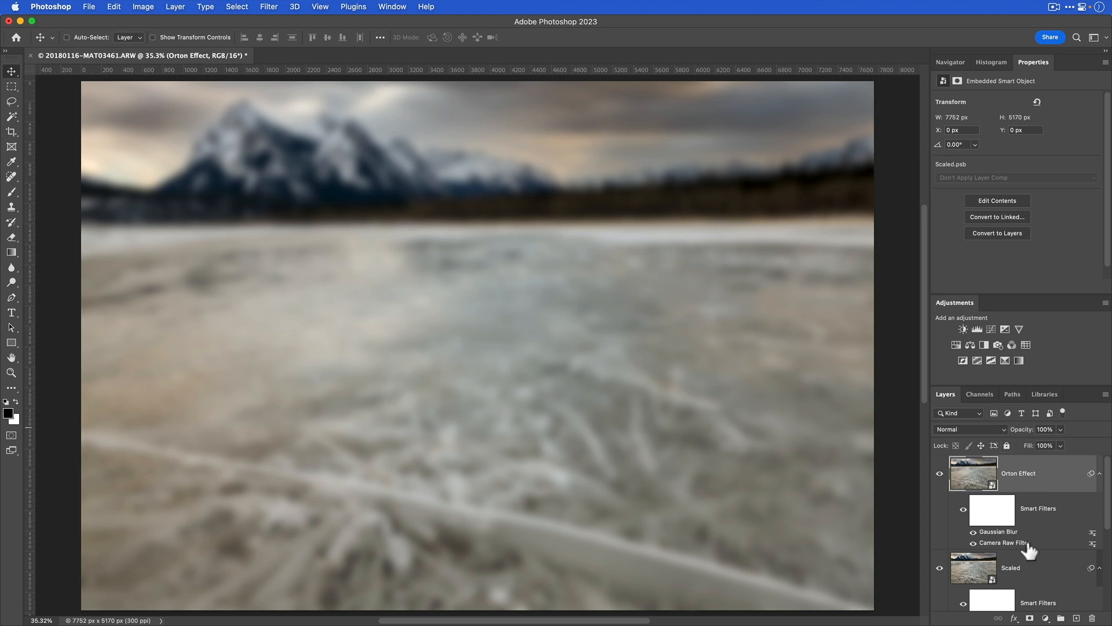
- Try the Multiply blend mode at 43% opacity on the Orton Effect layer
{"action": "left_click", "coordinate": [1003, 429]}
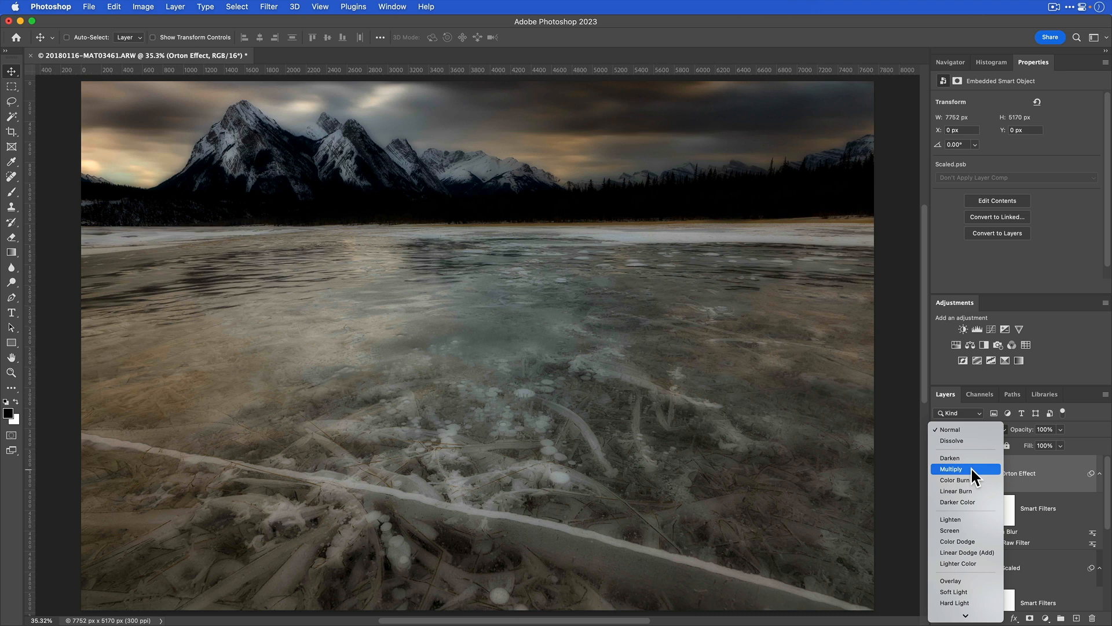
{"action": "left_click", "coordinate": [971, 468]}
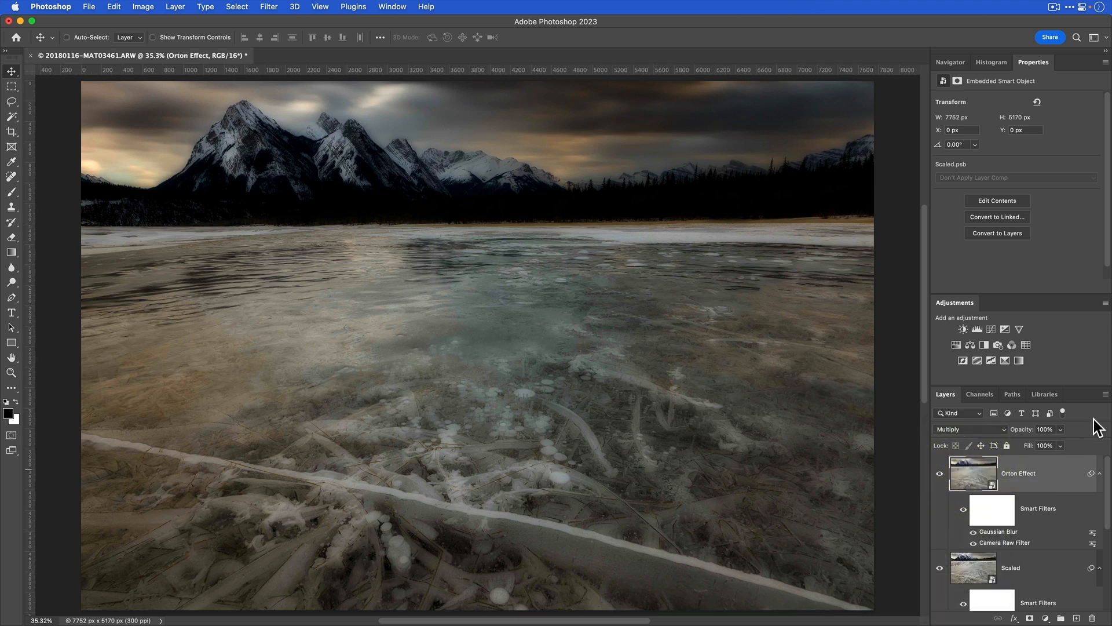
{"action": "left_click", "coordinate": [1061, 430]}
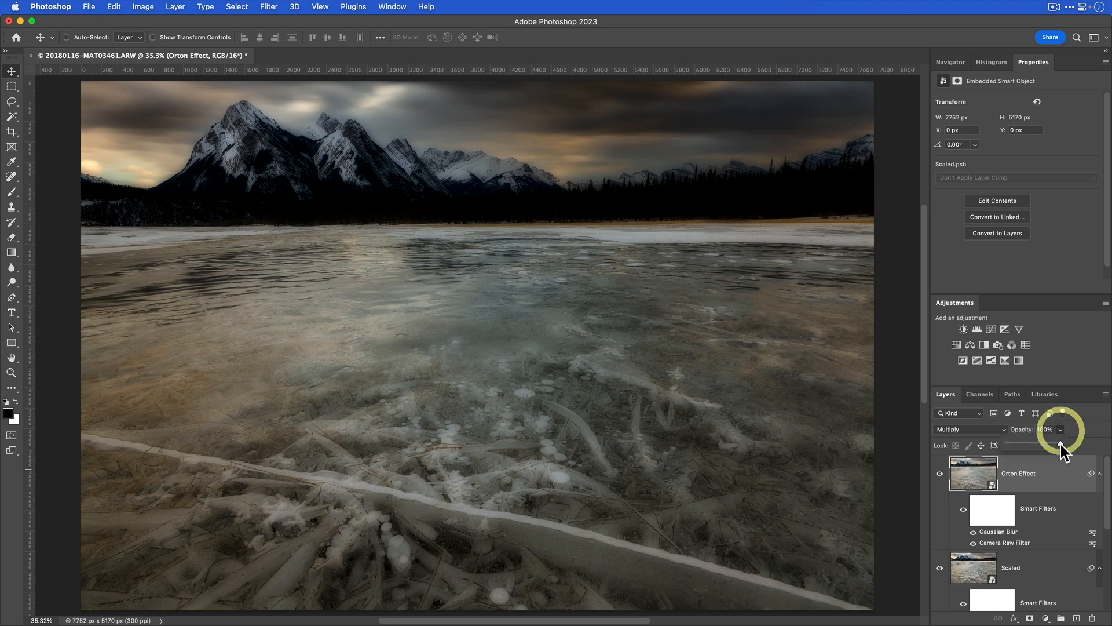
{"action": "left_click_drag", "start_coordinate": [1061, 444], "coordinate": [1045, 449]}
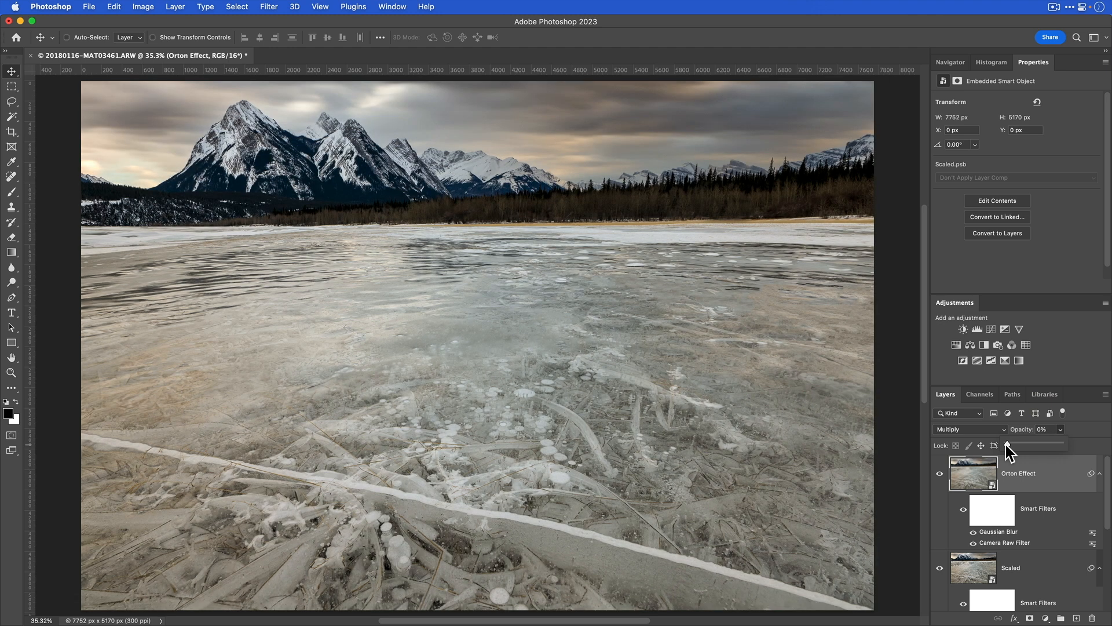
{"action": "left_click_drag", "start_coordinate": [1018, 443], "coordinate": [1031, 450]}
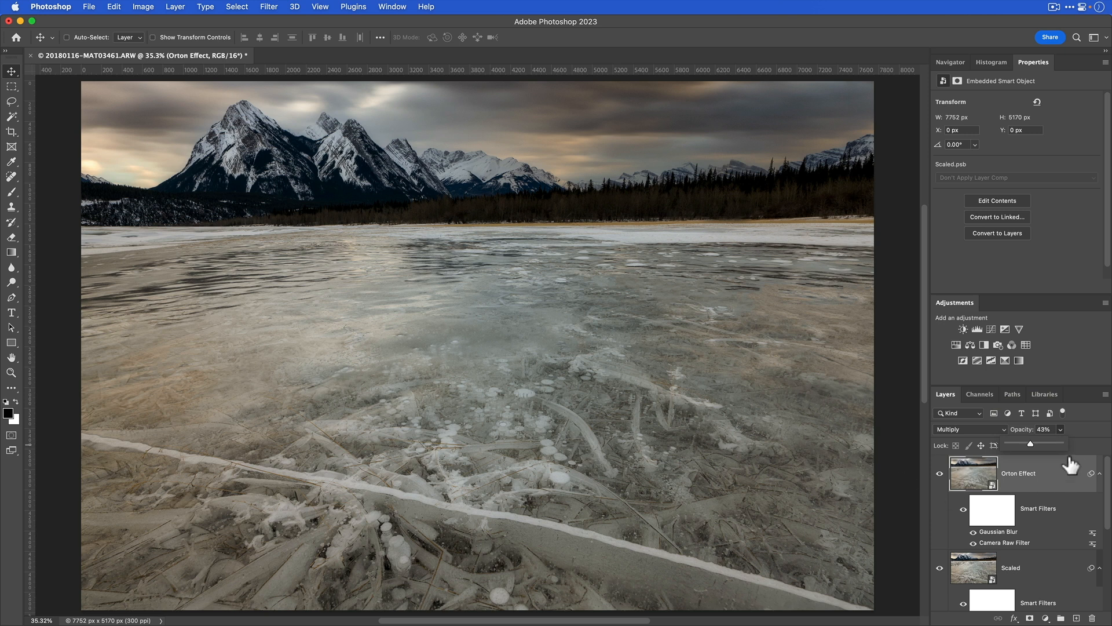
{"action": "left_click", "coordinate": [1087, 437]}
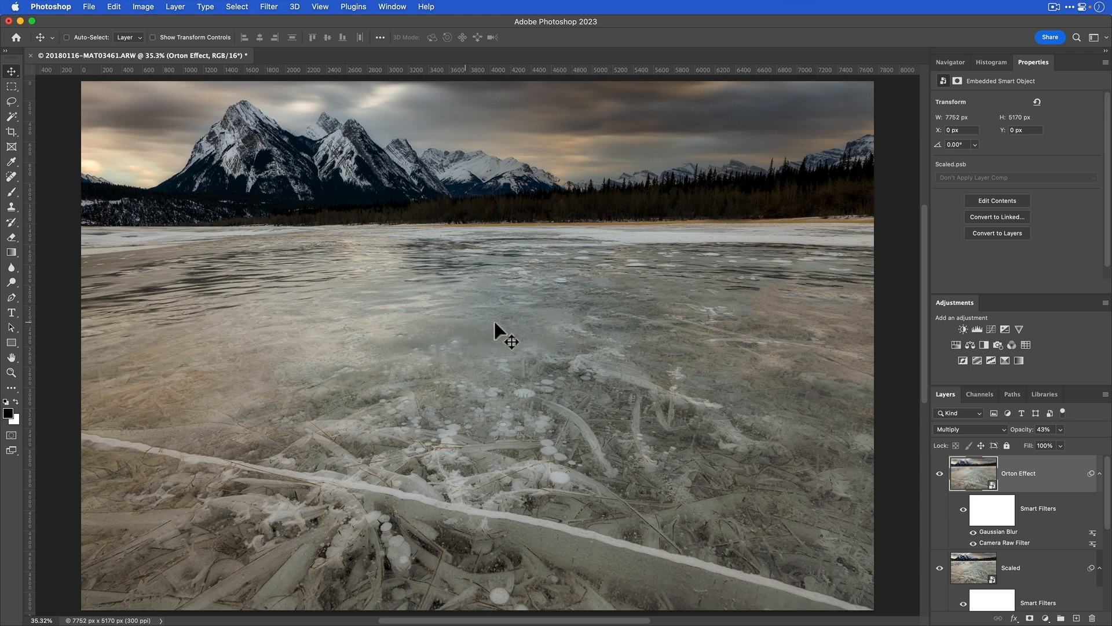
- Set the Orton Effect layer's blend mode to Soft Light and its opacity to 30%
{"action": "left_click", "coordinate": [1005, 430]}
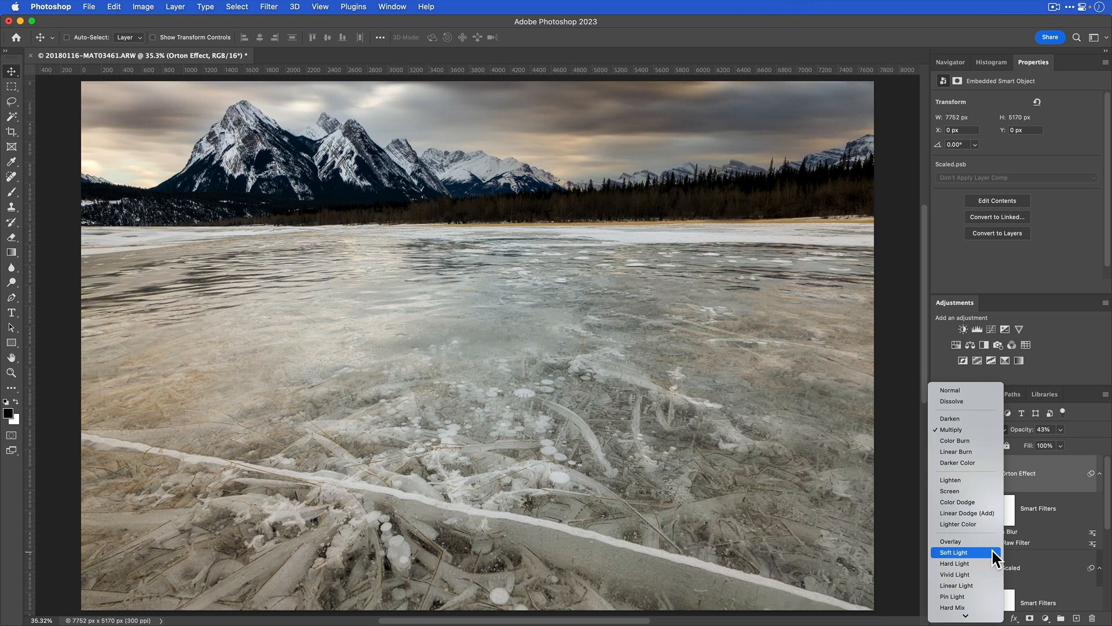
{"action": "left_click", "coordinate": [992, 548]}
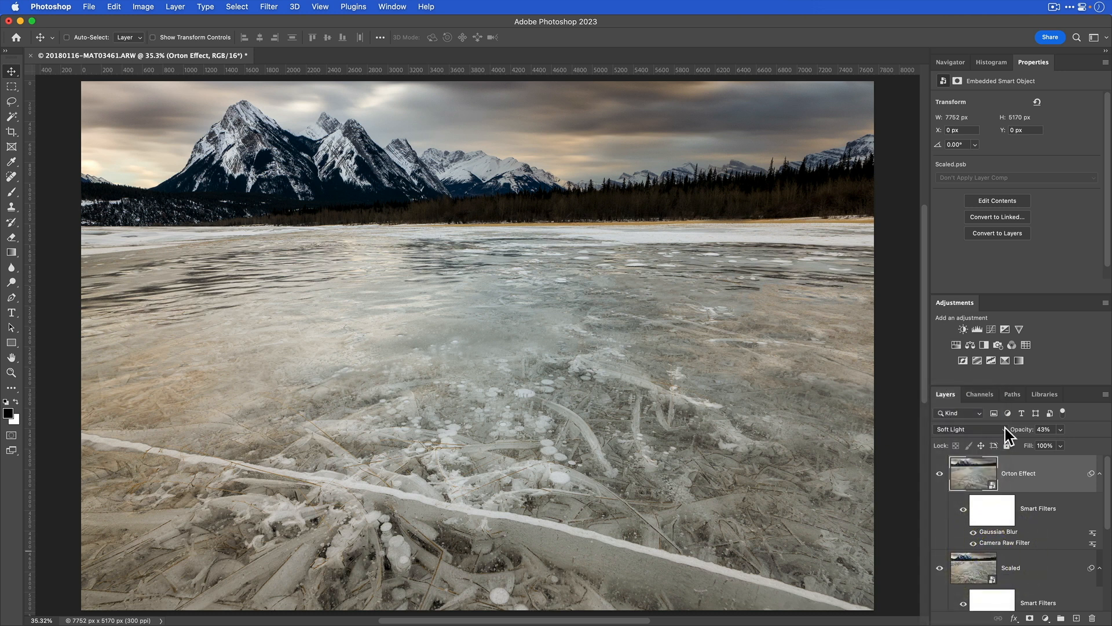
{"action": "left_click", "coordinate": [1006, 429]}
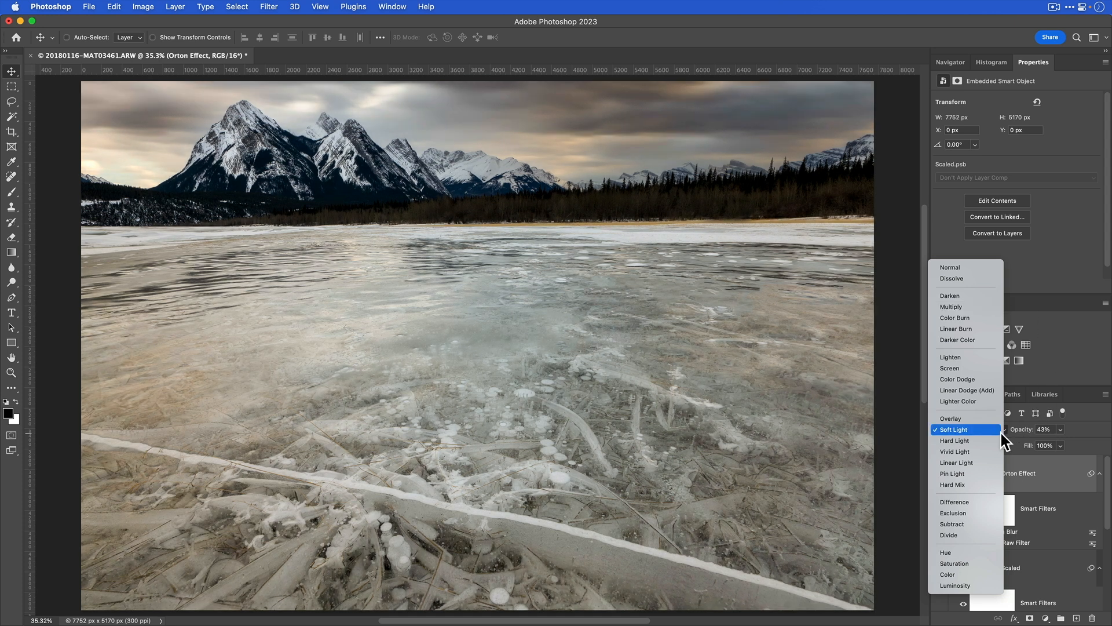
{"action": "left_click", "coordinate": [1000, 434]}
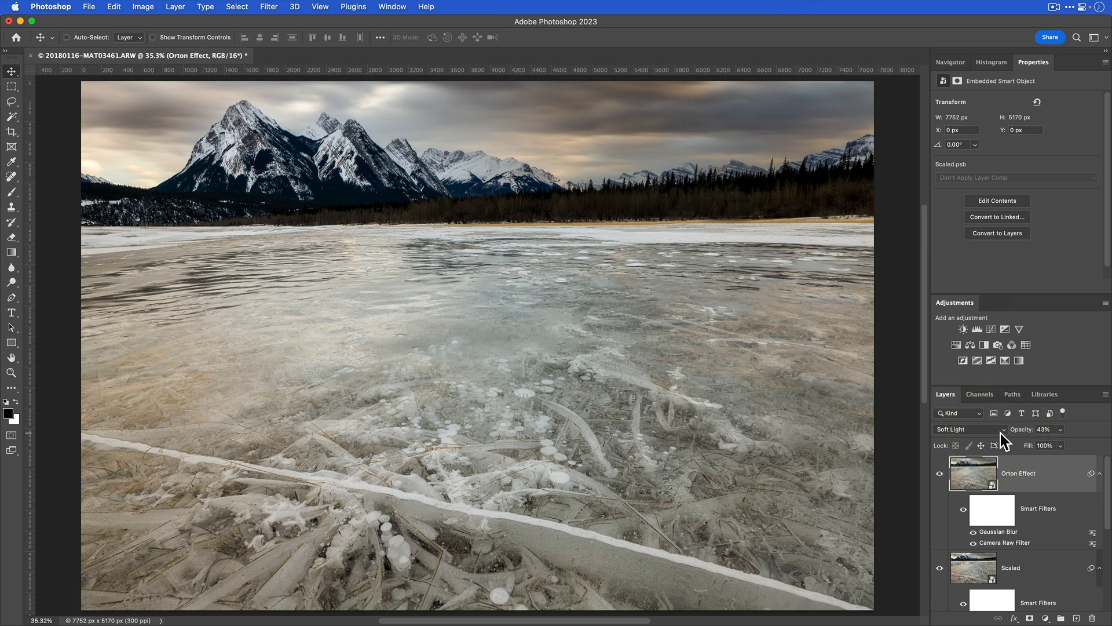
{"action": "left_click", "coordinate": [1062, 430]}
{"action": "left_click_drag", "start_coordinate": [1062, 429], "coordinate": [1056, 449]}
{"action": "left_click", "coordinate": [1053, 443]}
{"action": "left_click", "coordinate": [901, 430]}
- Save the layered document, switch to Lightroom Classic, and select 20180116-MAT03462-Edit.tif in the Library
{"action": "left_click", "coordinate": [88, 7]}
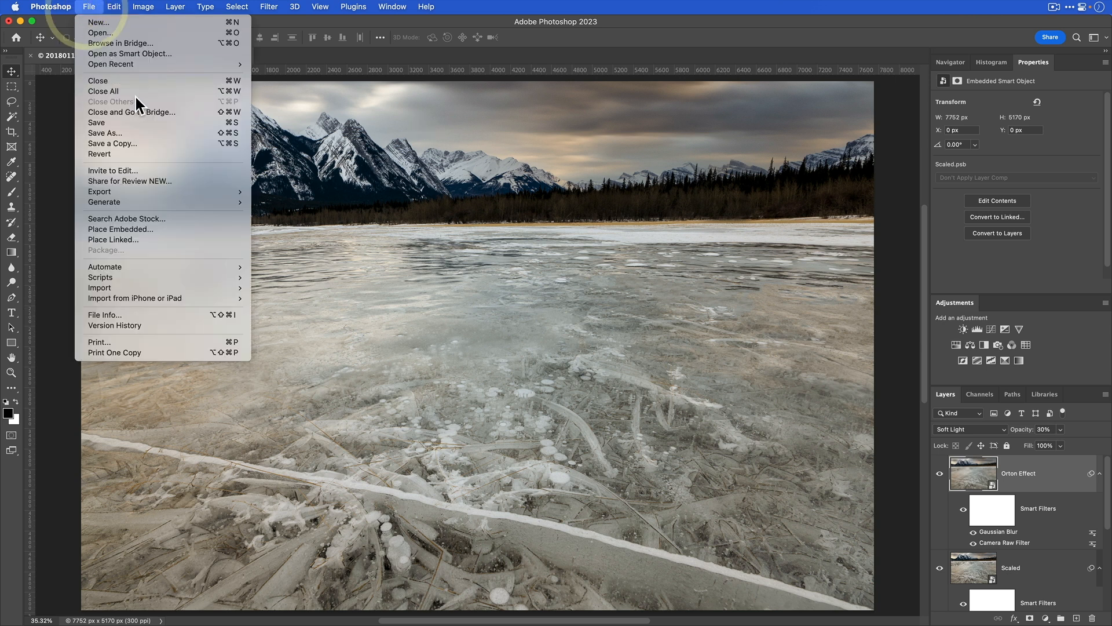
{"action": "left_click", "coordinate": [155, 120]}
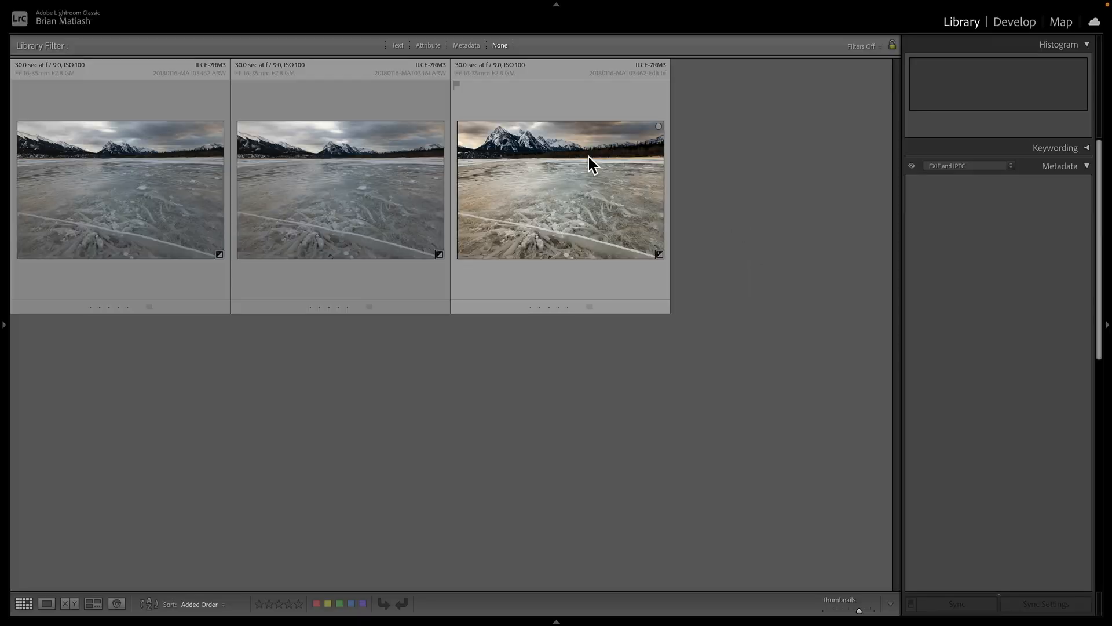
{"action": "left_click", "coordinate": [592, 163]}
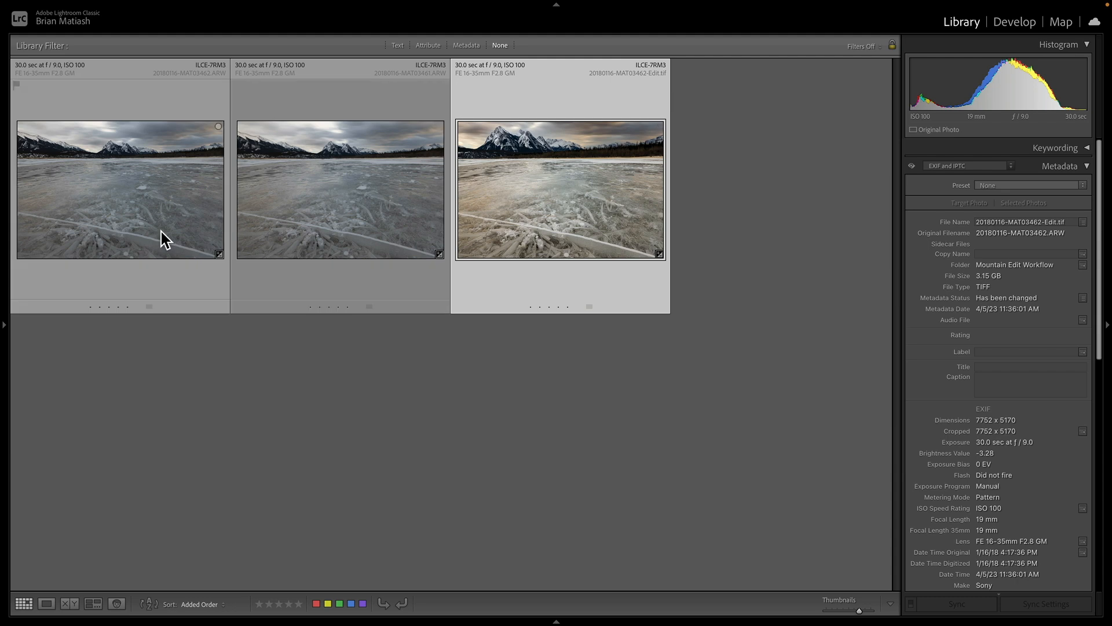
- View the two original raw frames and the edited TIFF enlarged one after another, and return to the thumbnail grid
{"action": "double_click", "coordinate": [158, 217]}
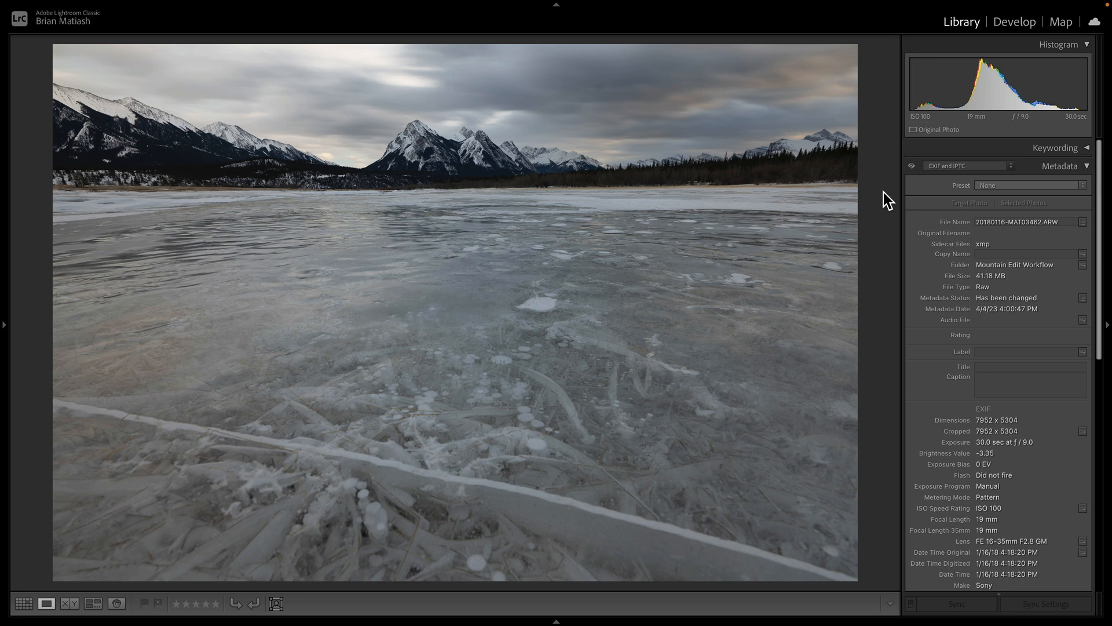
{"action": "key", "text": "Left"}
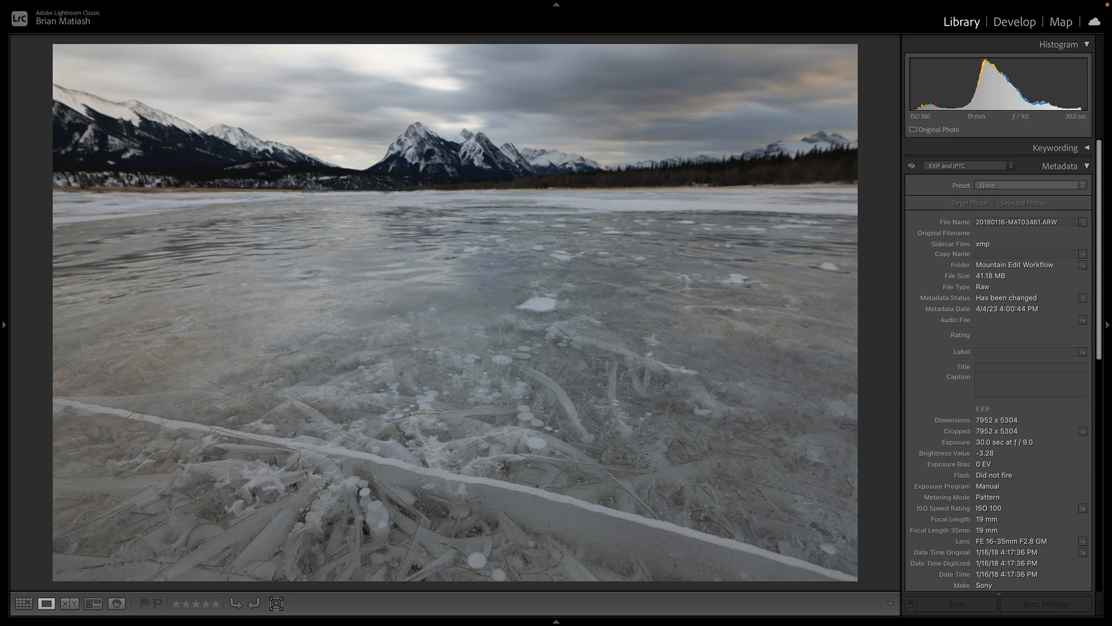
{"action": "key", "text": "Right"}
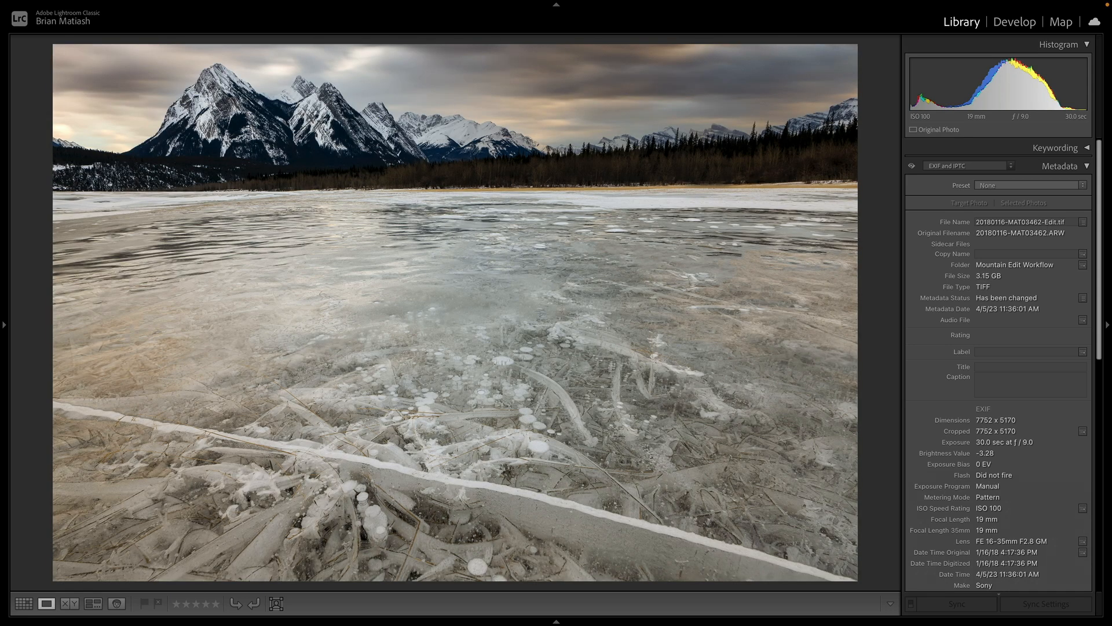
{"action": "key", "text": "Left"}
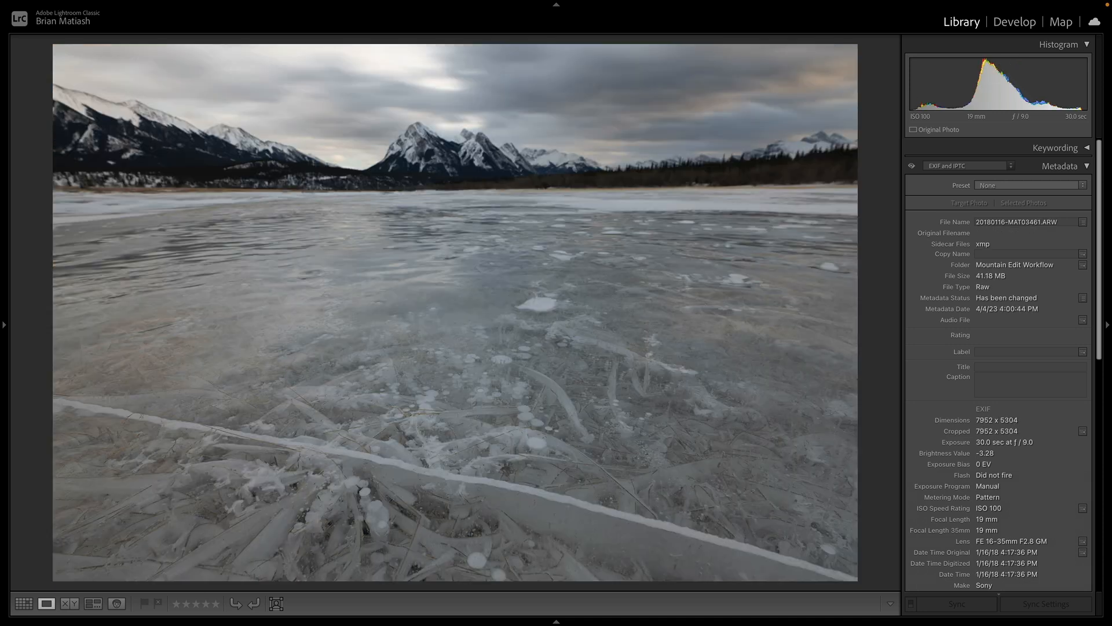
{"action": "key", "text": "g"}
- Select 20180116-MAT03462.ARW together with the edited TIFF and compare the two enlarged, alternating between them
{"action": "left_click", "coordinate": [81, 246]}
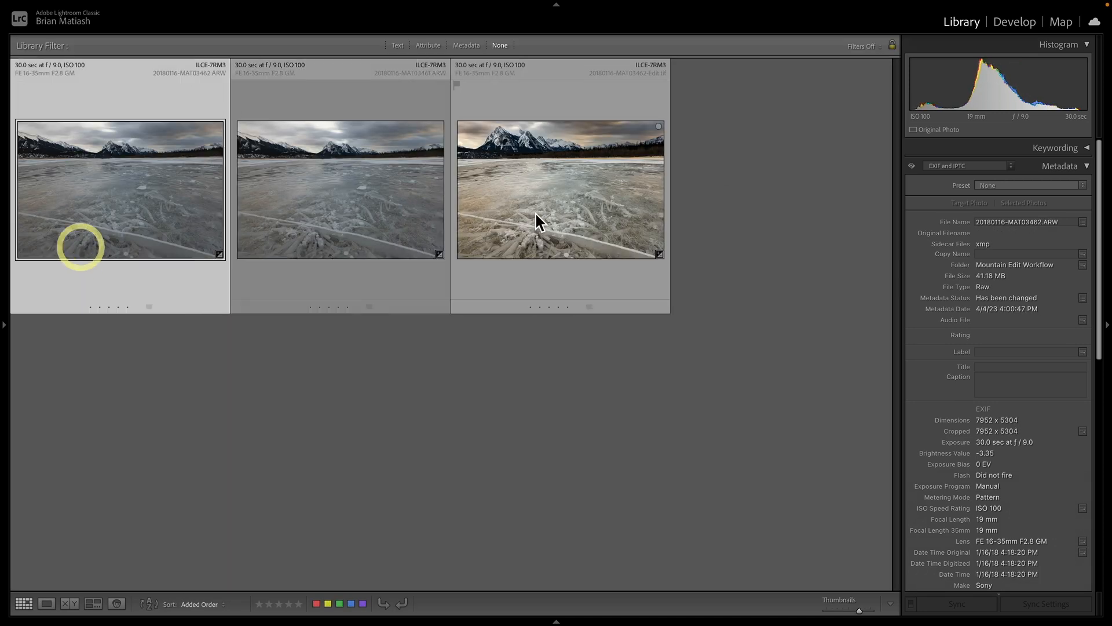
{"action": "left_click", "coordinate": [534, 213], "text": "ctrl"}
{"action": "key", "text": "e"}
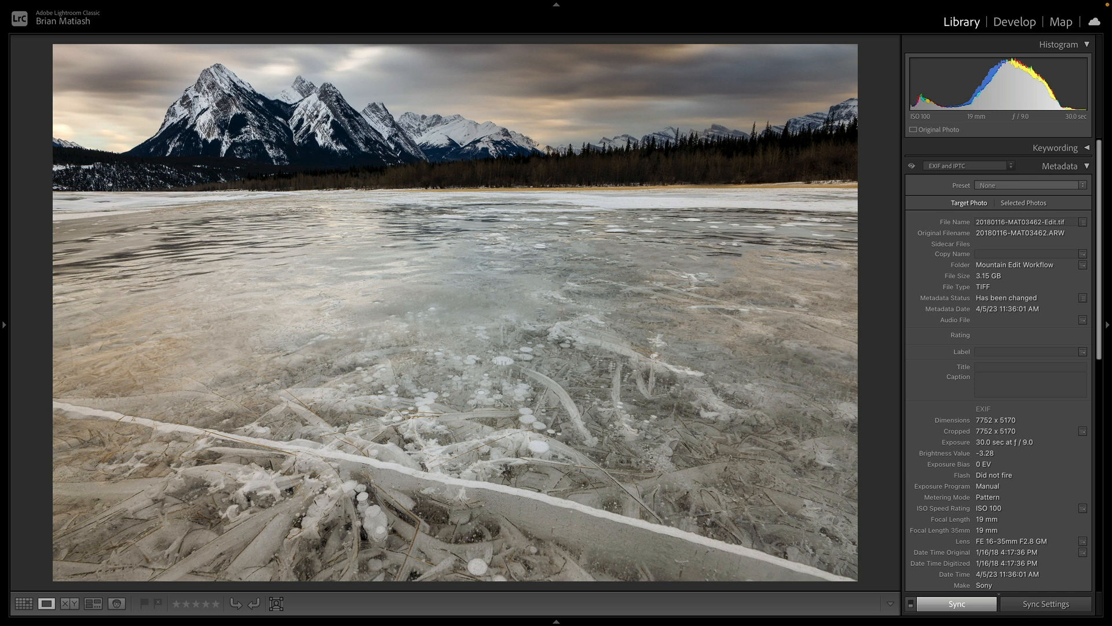
{"action": "key", "text": "Left"}
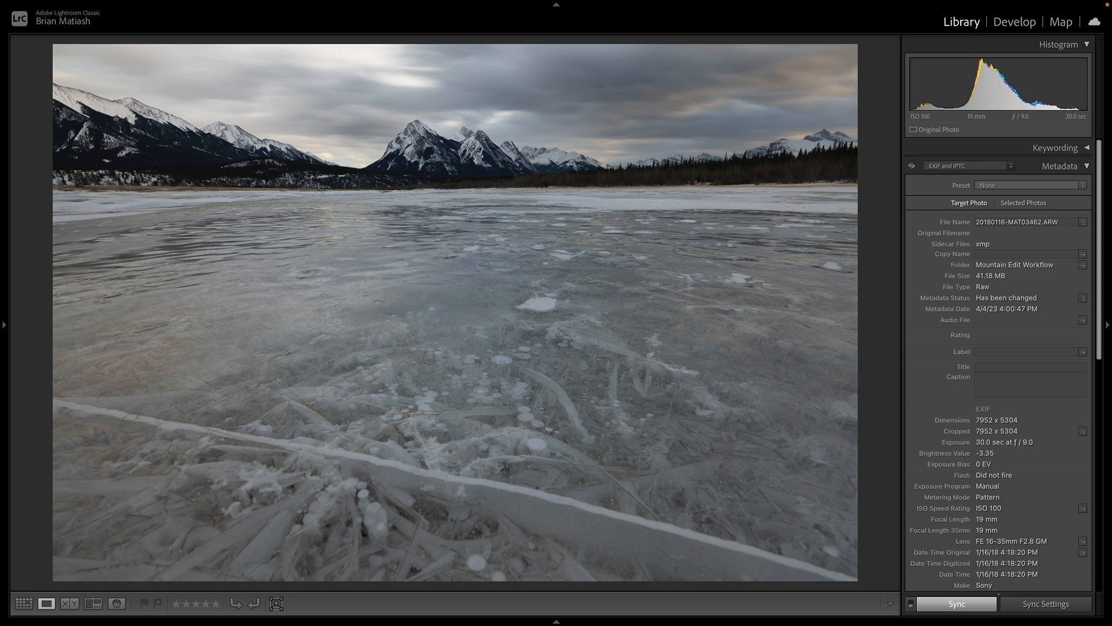
{"action": "key", "text": "Right"}
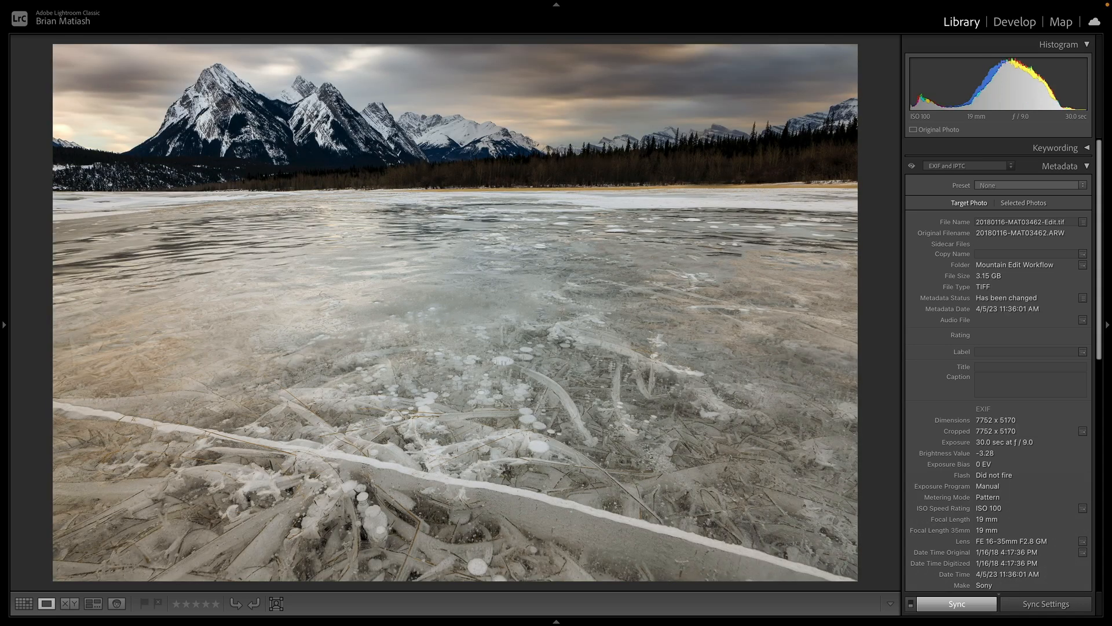
{"action": "key", "text": "Left"}
{"action": "key", "text": "Right"}
- Compare the edited TIFF with the original raw frame in full-screen view, and leave full screen on the edit
{"action": "key", "text": "f"}
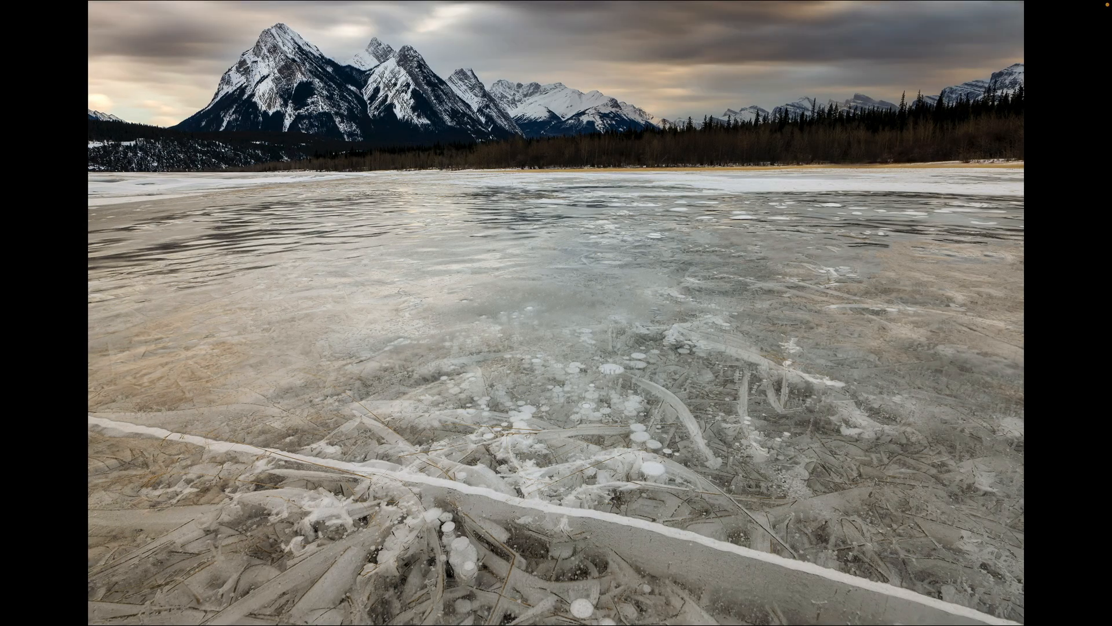
{"action": "key", "text": "Right"}
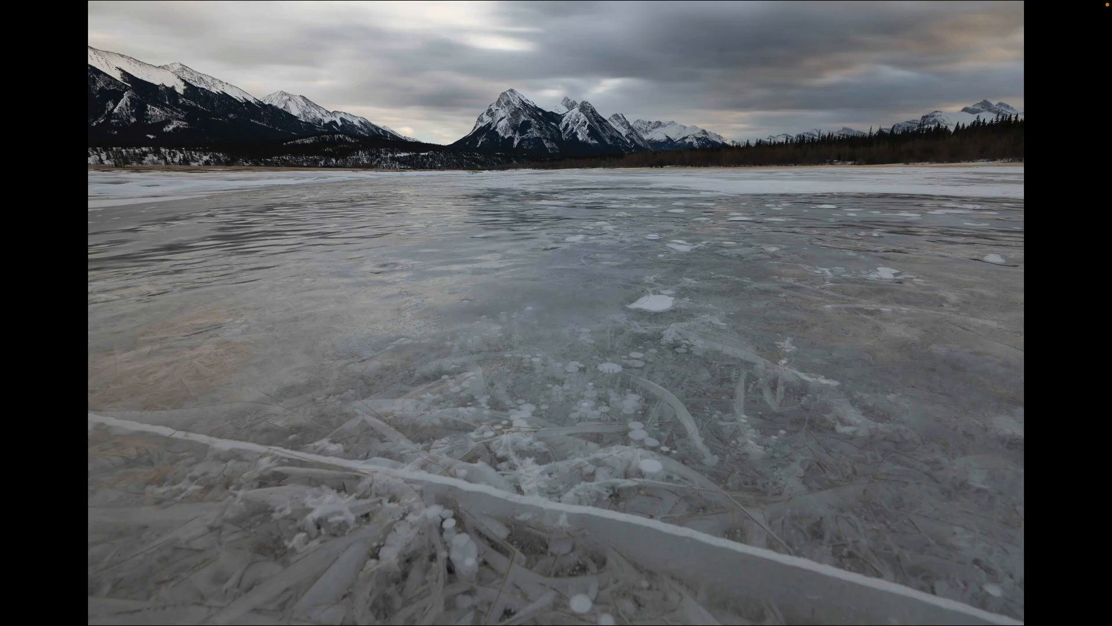
{"action": "key", "text": "Right"}
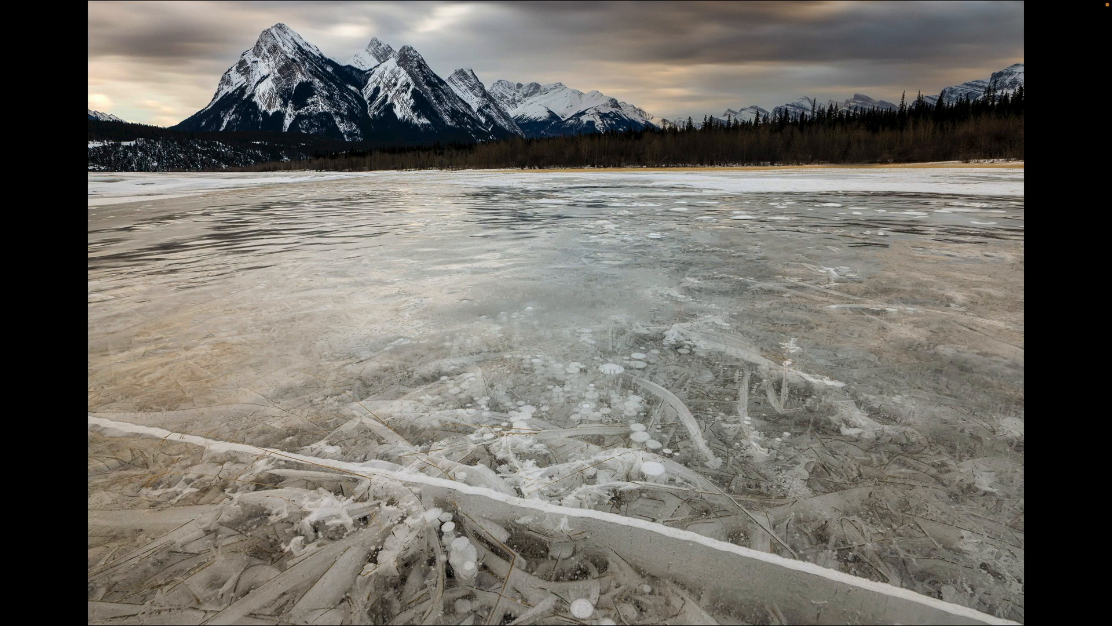
{"action": "key", "text": "f"}
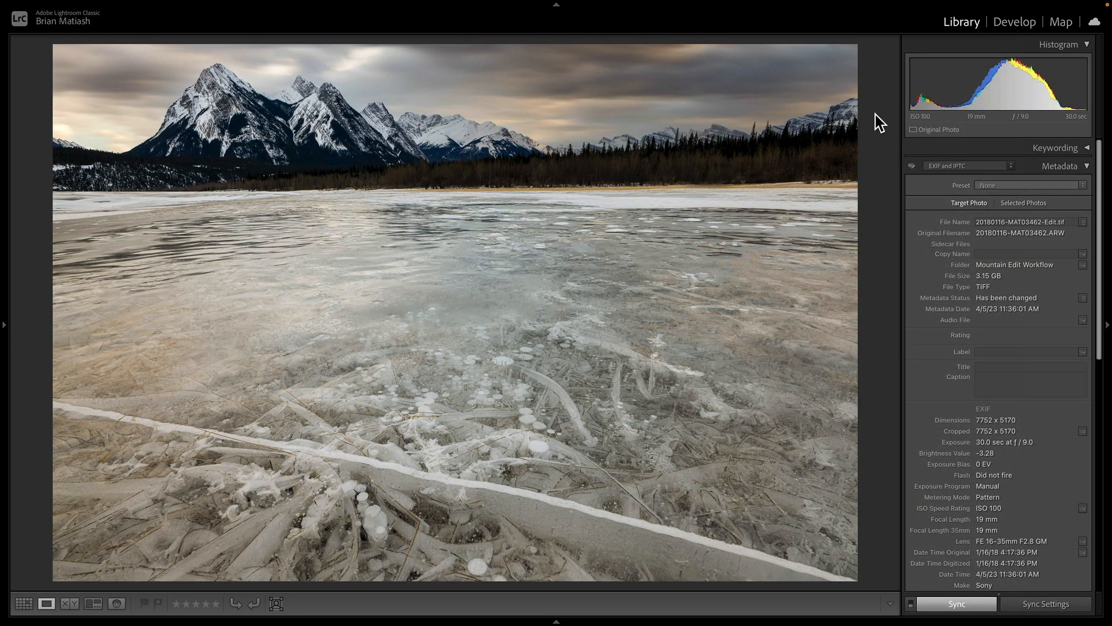